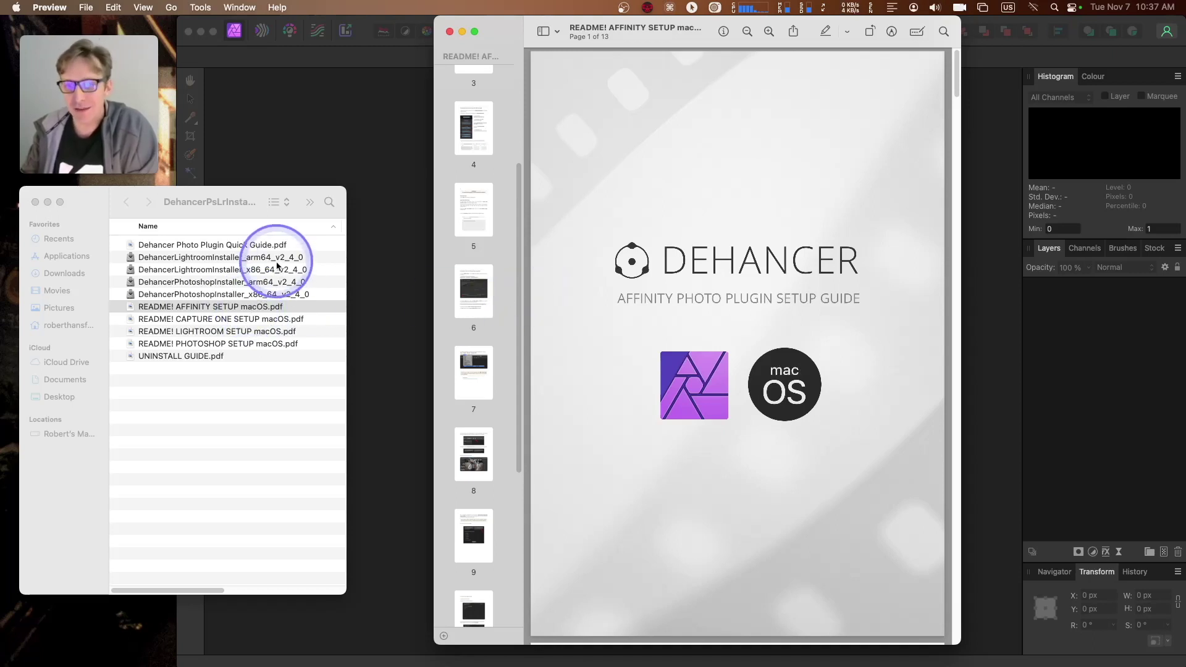
Examine the arm64 and x86_64 versions of the Lightroom and Photoshop installers in the Dehancer installer folder.
{"action": "left_click", "coordinate": [277, 236]}
{"action": "left_click", "coordinate": [270, 258]}
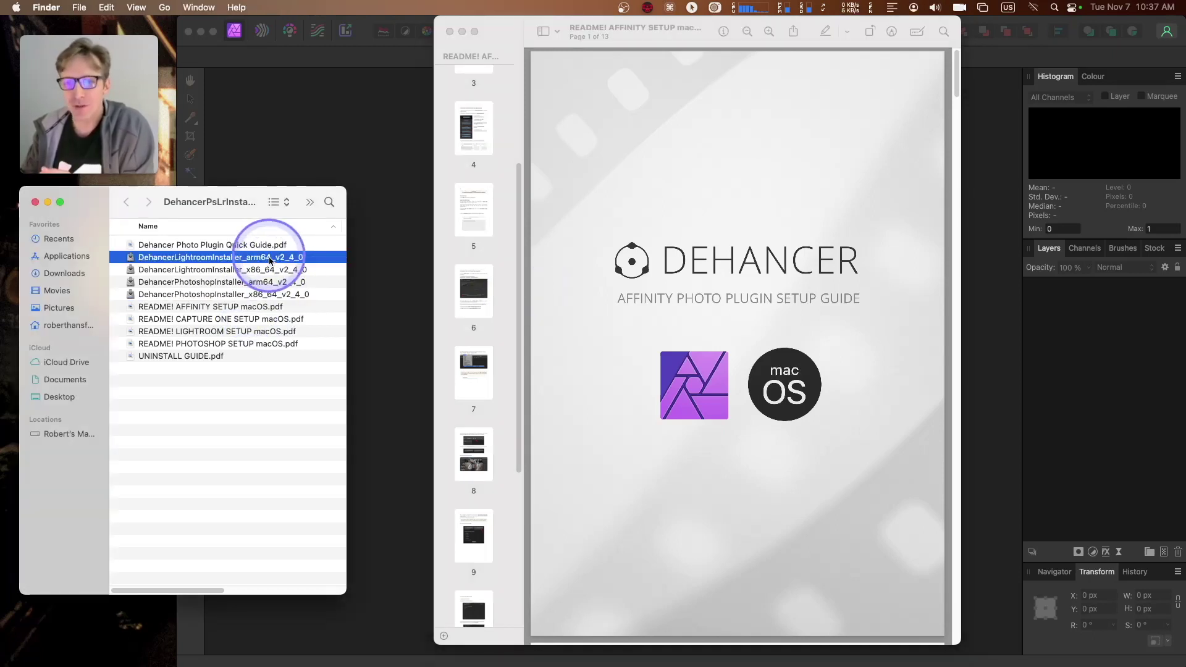
{"action": "left_click", "coordinate": [271, 283]}
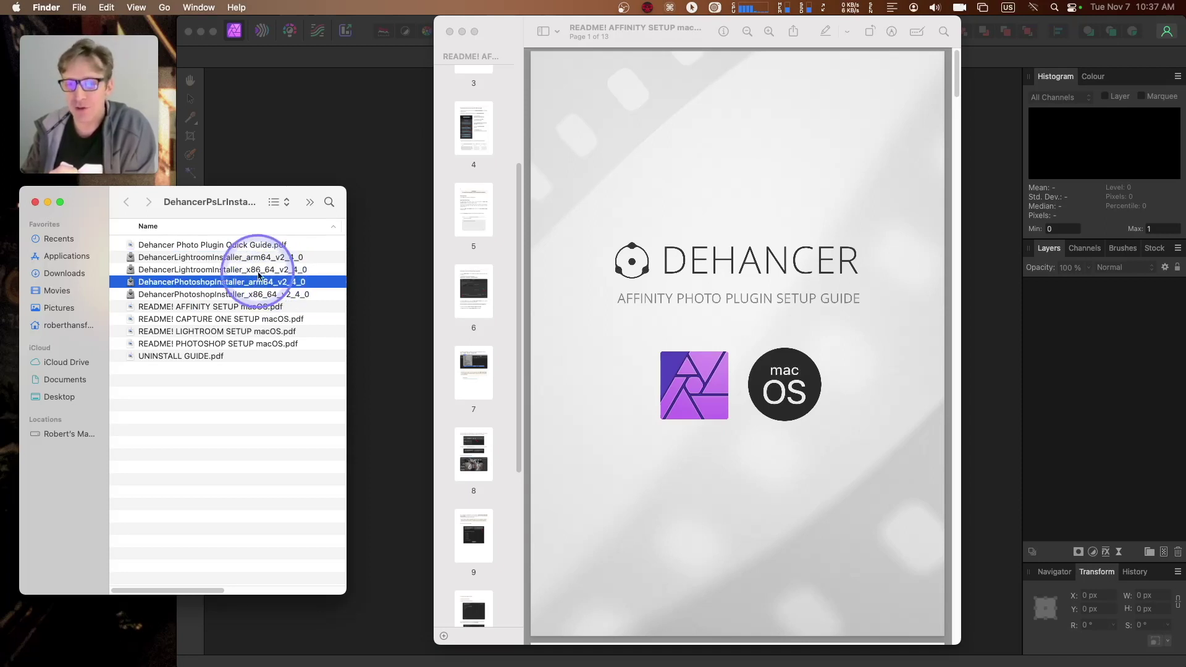
{"action": "left_click", "coordinate": [271, 294]}
{"action": "left_click", "coordinate": [269, 257]}
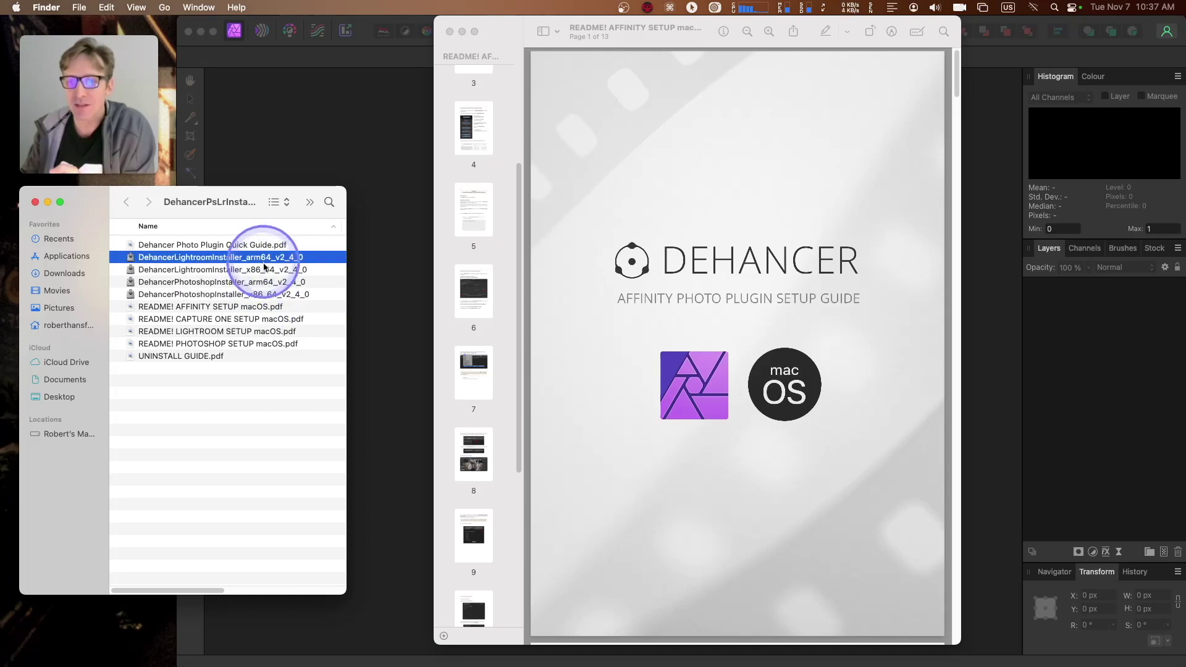
{"action": "left_click", "coordinate": [274, 270]}
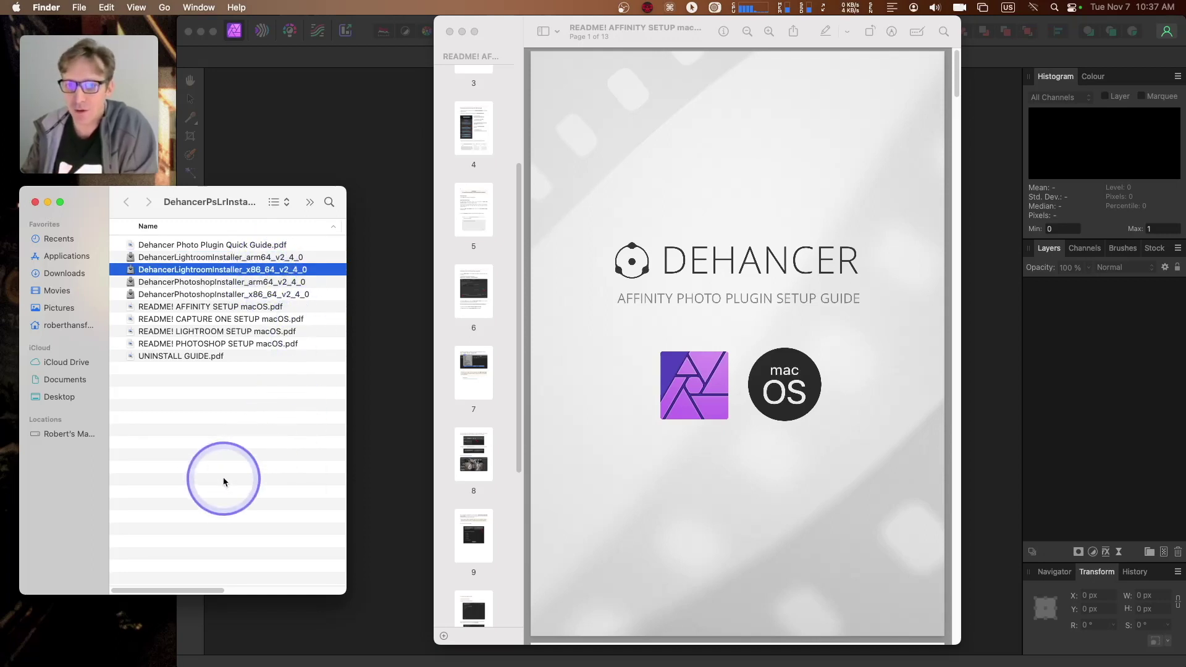
{"action": "left_click", "coordinate": [221, 401]}
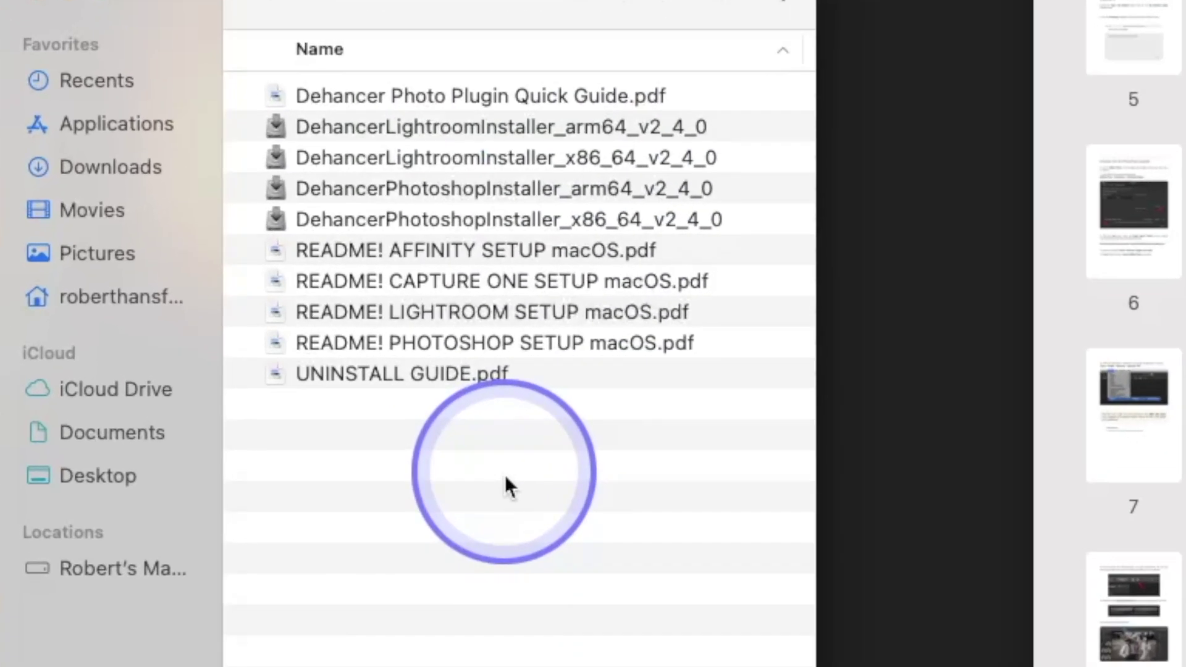
{"action": "left_click", "coordinate": [591, 219]}
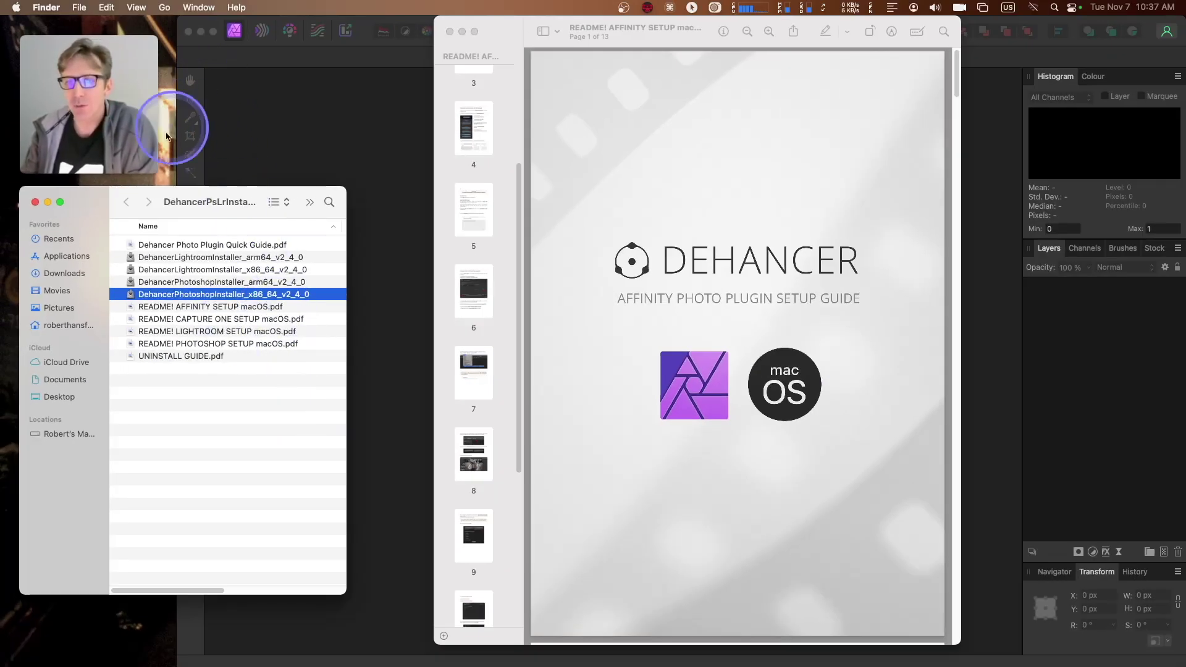
Switch to Affinity Photo 2 and review the Photoshop Plugins settings, including the detected plugins and the search and support folders.
{"action": "left_click", "coordinate": [259, 39]}
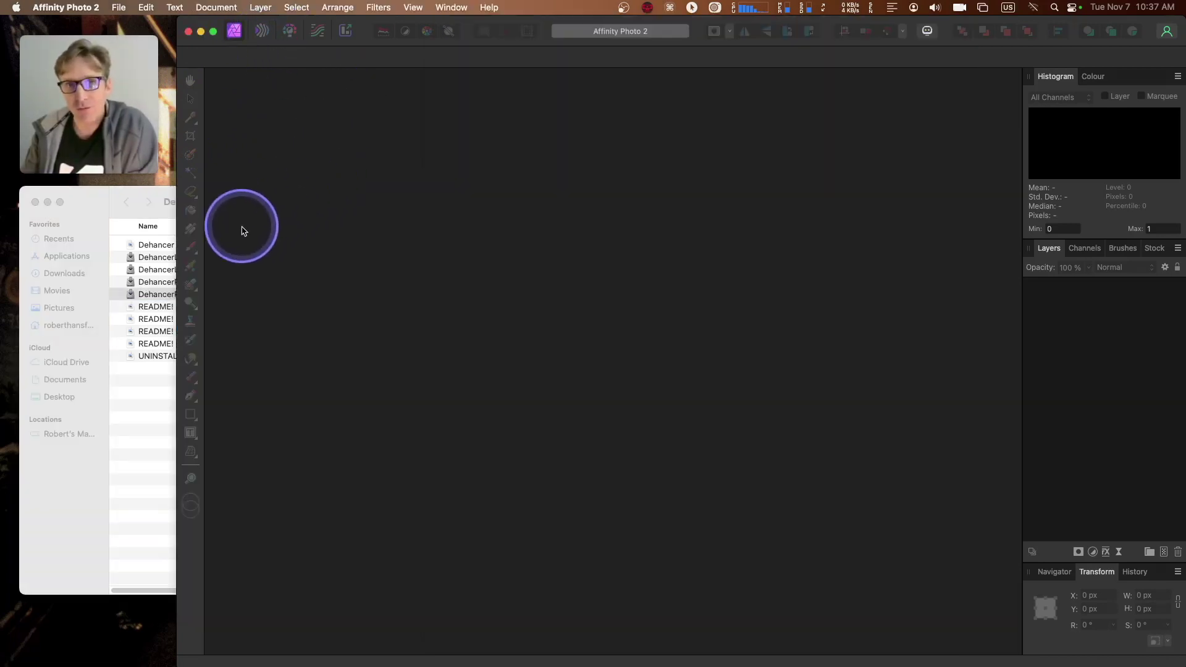
{"action": "left_click", "coordinate": [66, 6]}
{"action": "left_click", "coordinate": [94, 123]}
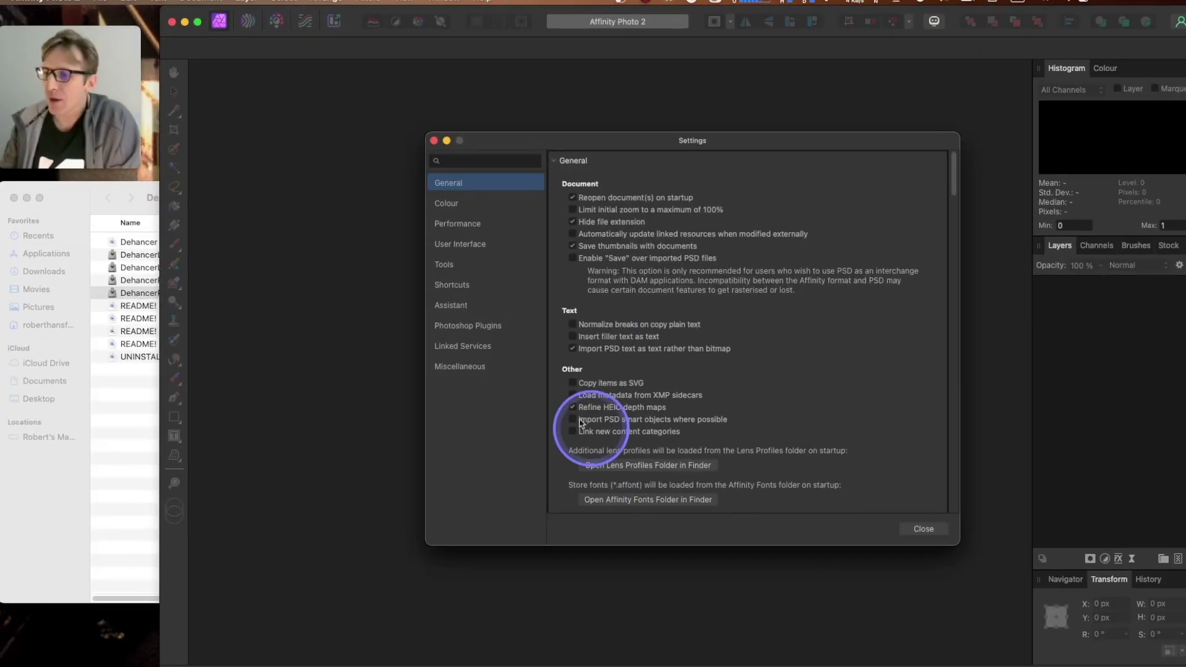
{"action": "left_click", "coordinate": [472, 325]}
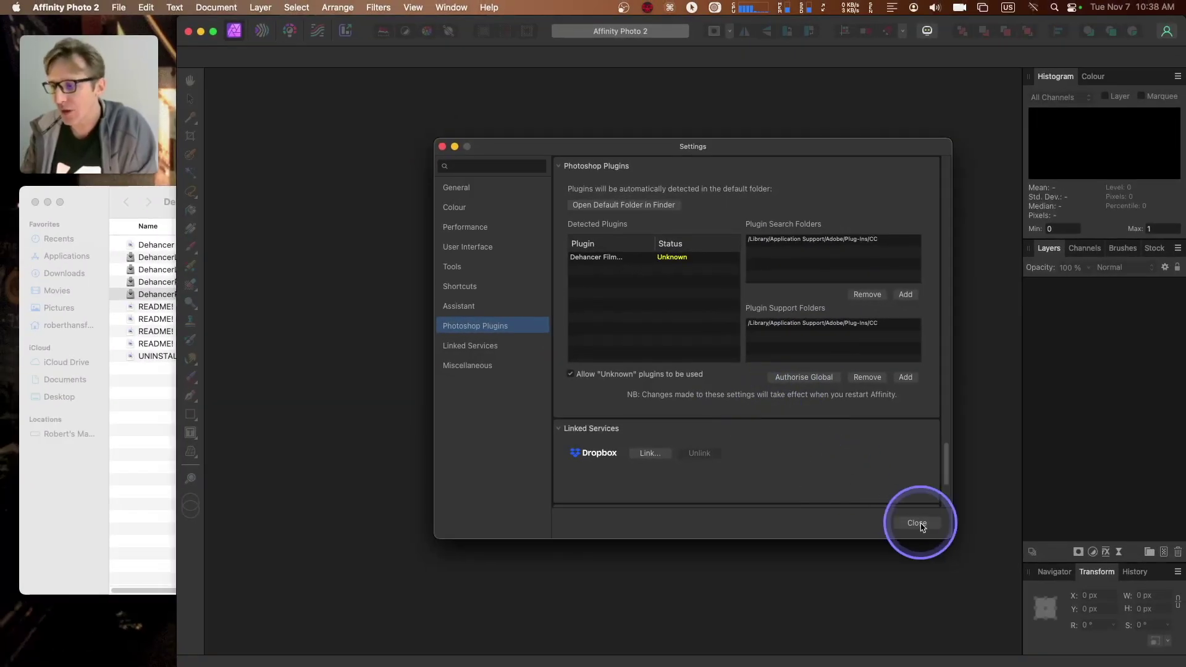
{"action": "left_click", "coordinate": [1022, 617]}
Quit Affinity Photo 2 and show the file information for Affinity Photo 2 in the Applications folder.
{"action": "left_click", "coordinate": [65, 7]}
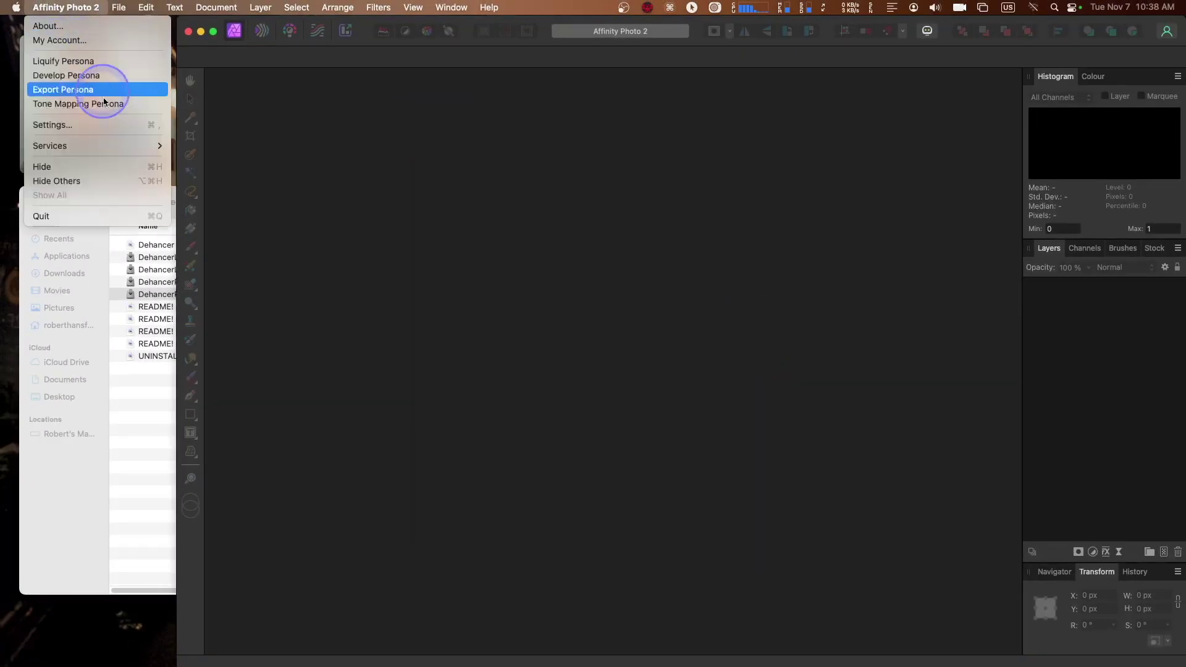
{"action": "left_click", "coordinate": [109, 216]}
{"action": "left_click", "coordinate": [69, 256]}
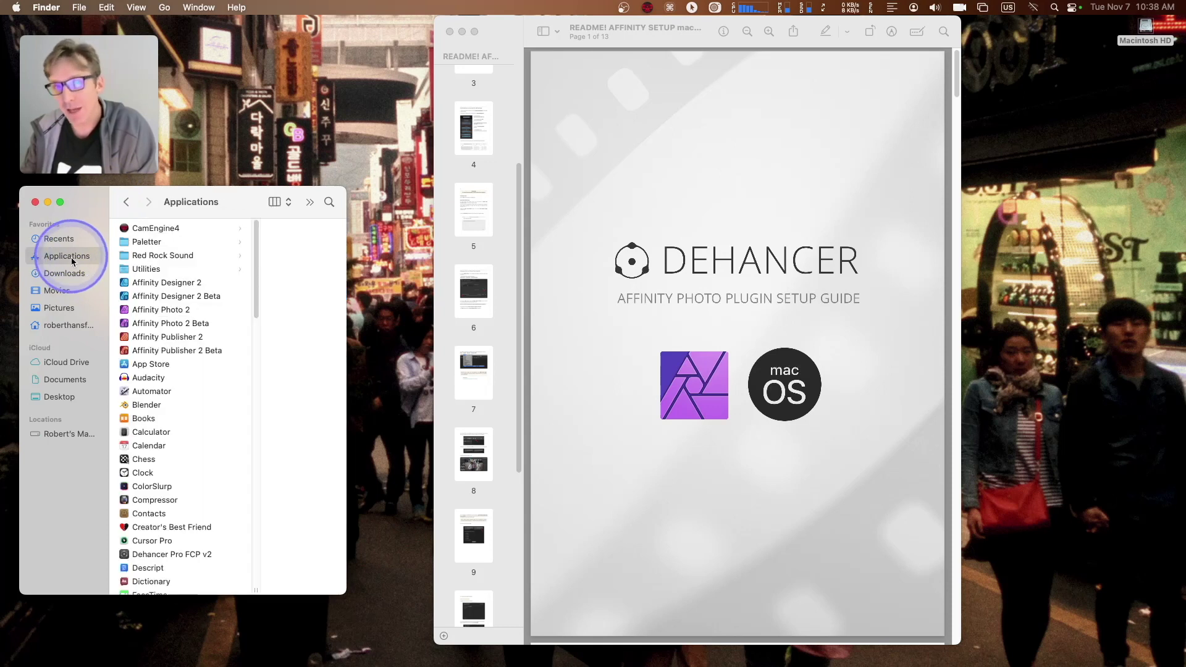
{"action": "right_click", "coordinate": [159, 310]}
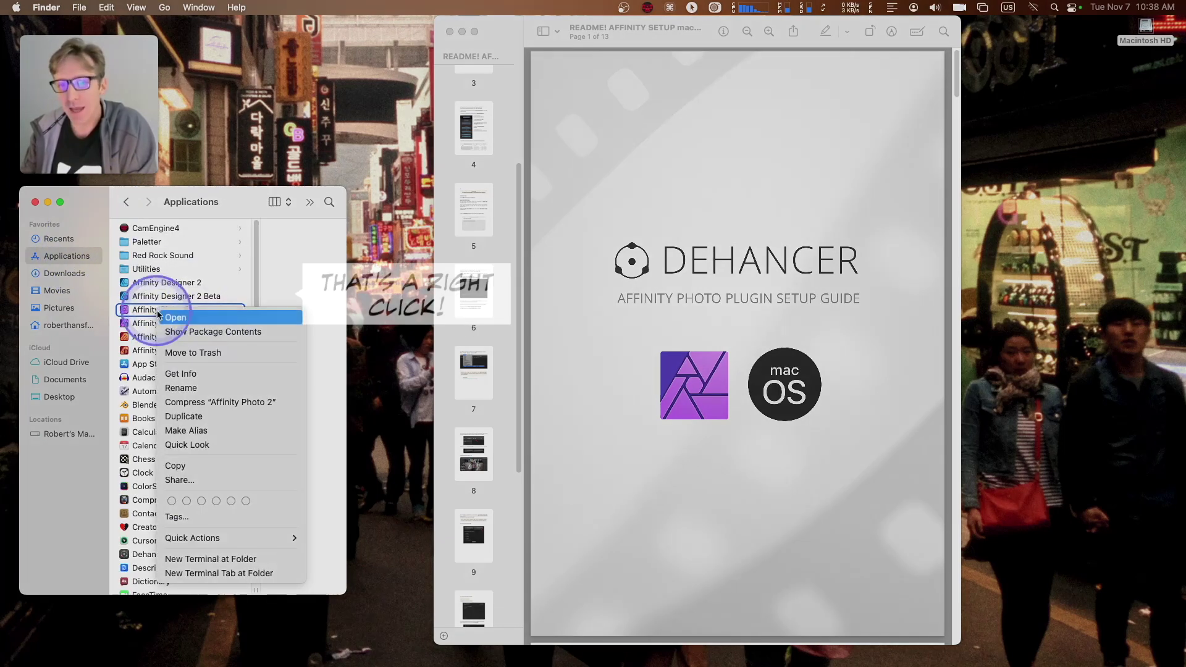
{"action": "left_click", "coordinate": [198, 374]}
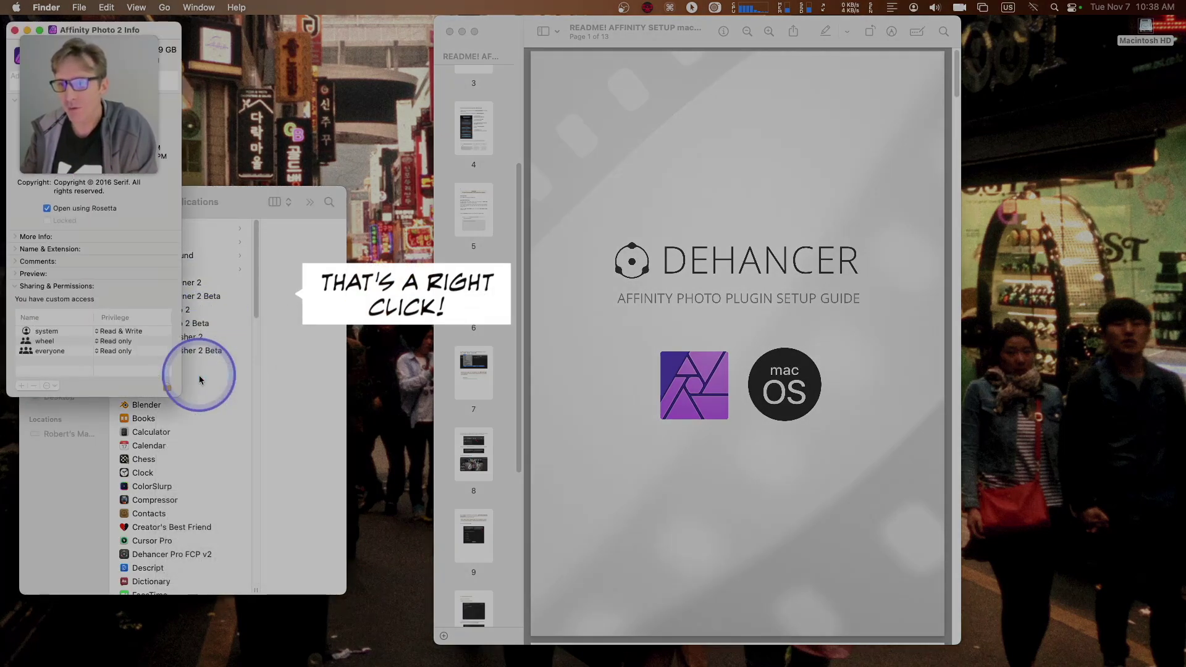
Set Affinity Photo 2 to open using Rosetta and relaunch the application.
{"action": "left_click_drag", "start_coordinate": [108, 25], "coordinate": [710, 94]}
{"action": "left_click", "coordinate": [649, 270]}
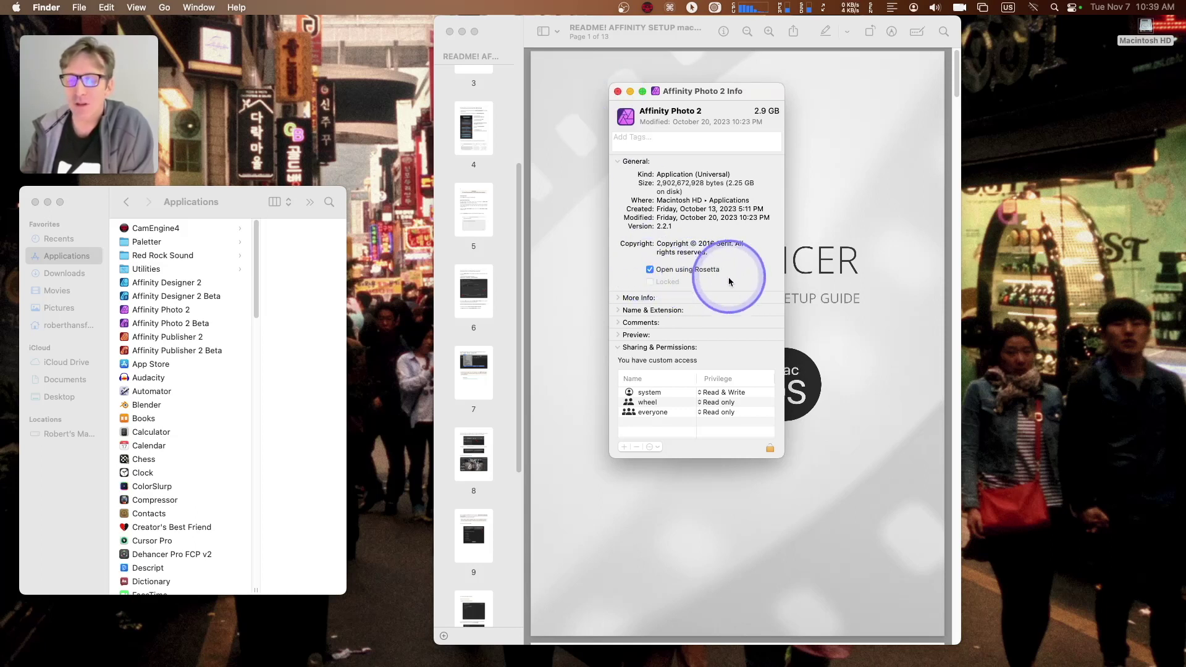
{"action": "key", "text": "cmd+w"}
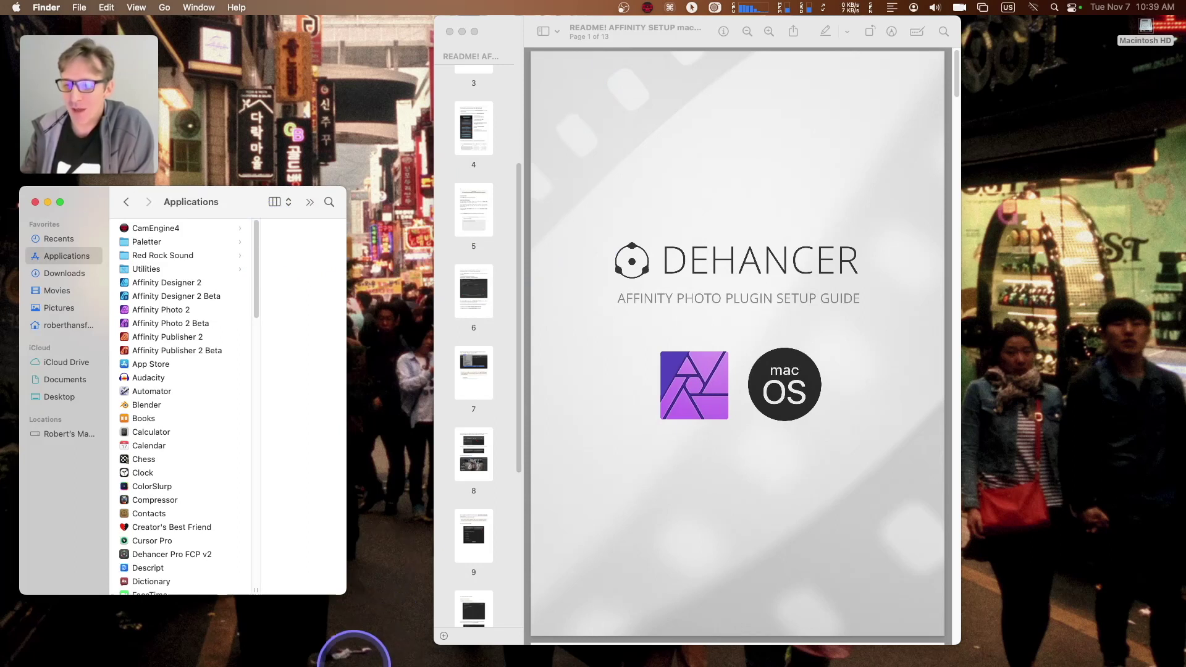
{"action": "mouse_move", "coordinate": [344, 642]}
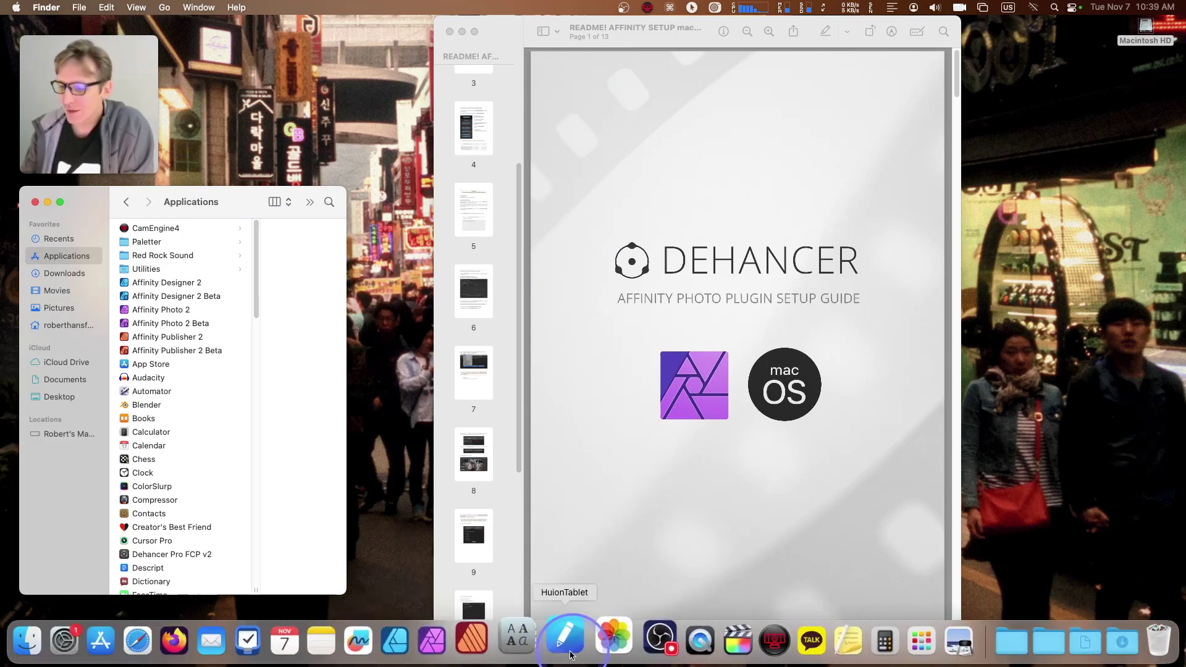
{"action": "left_click", "coordinate": [447, 638]}
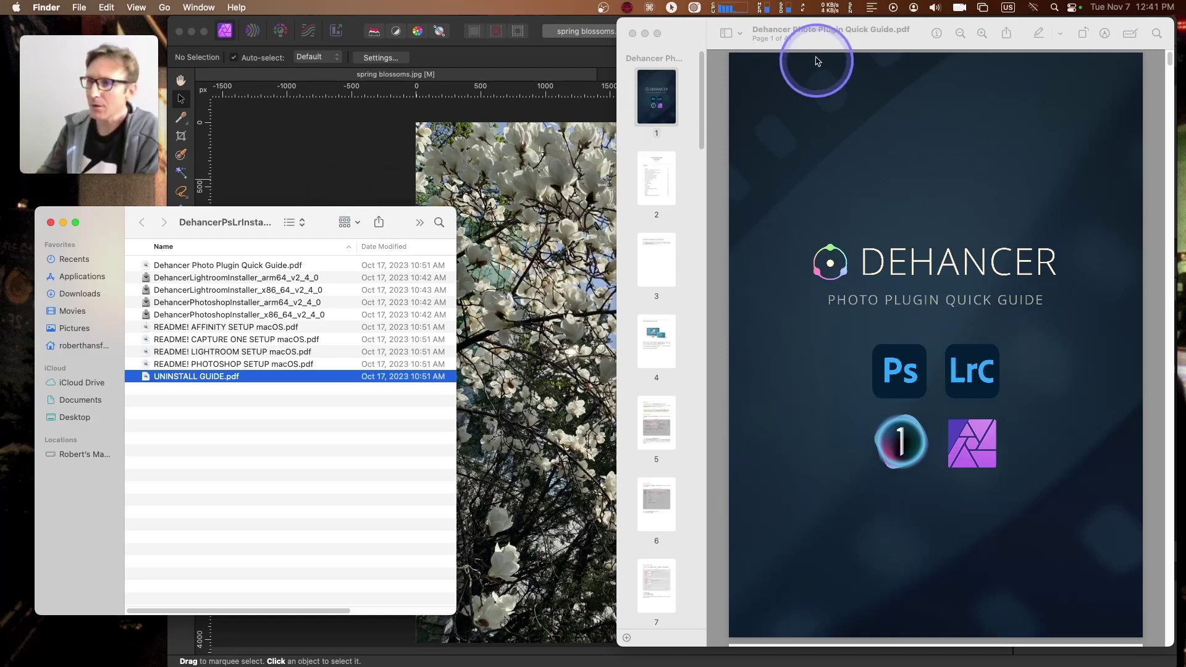
Read the recommended color and RAW development settings on pages 4 to 9 of the Dehancer Photo Plugin Quick Guide.
{"action": "left_click", "coordinate": [701, 25]}
{"action": "left_click", "coordinate": [650, 351]}
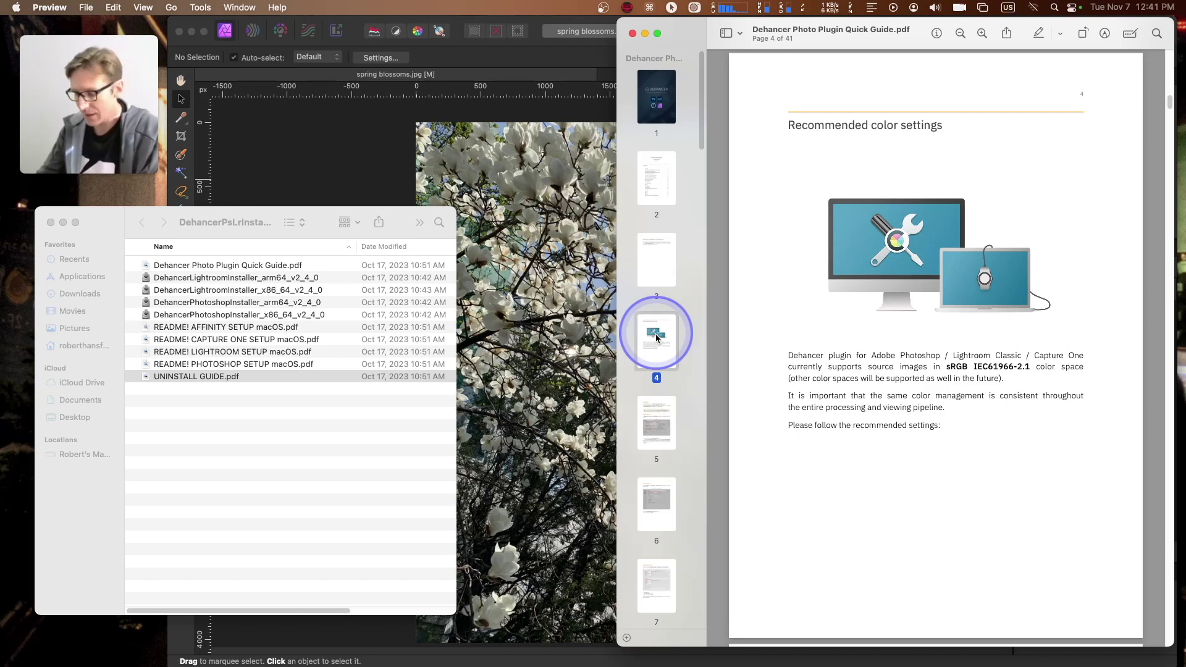
{"action": "key", "text": "Down"}
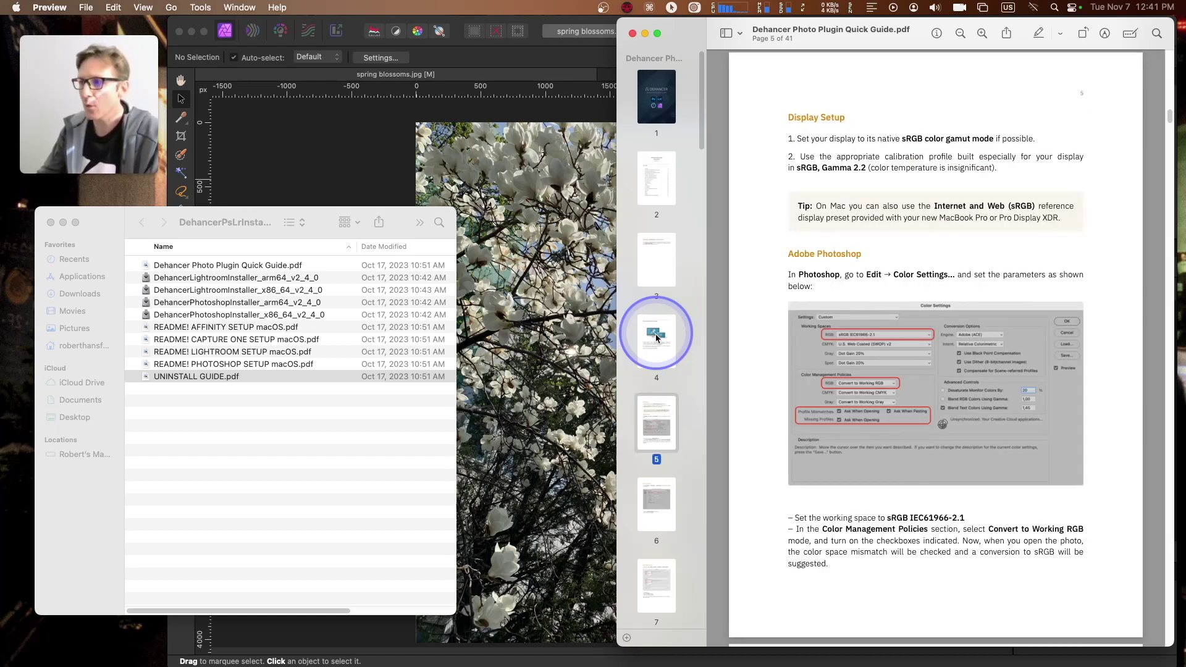
{"action": "key", "text": "Down"}
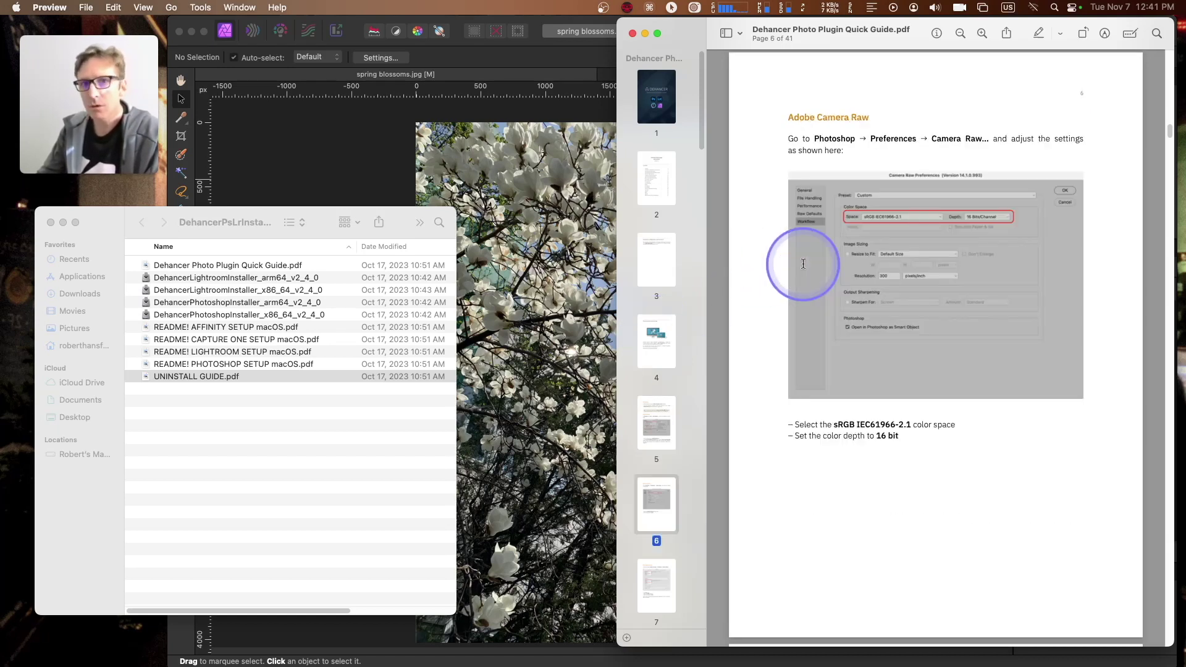
{"action": "key", "text": "Down"}
{"action": "key", "text": "Down"}
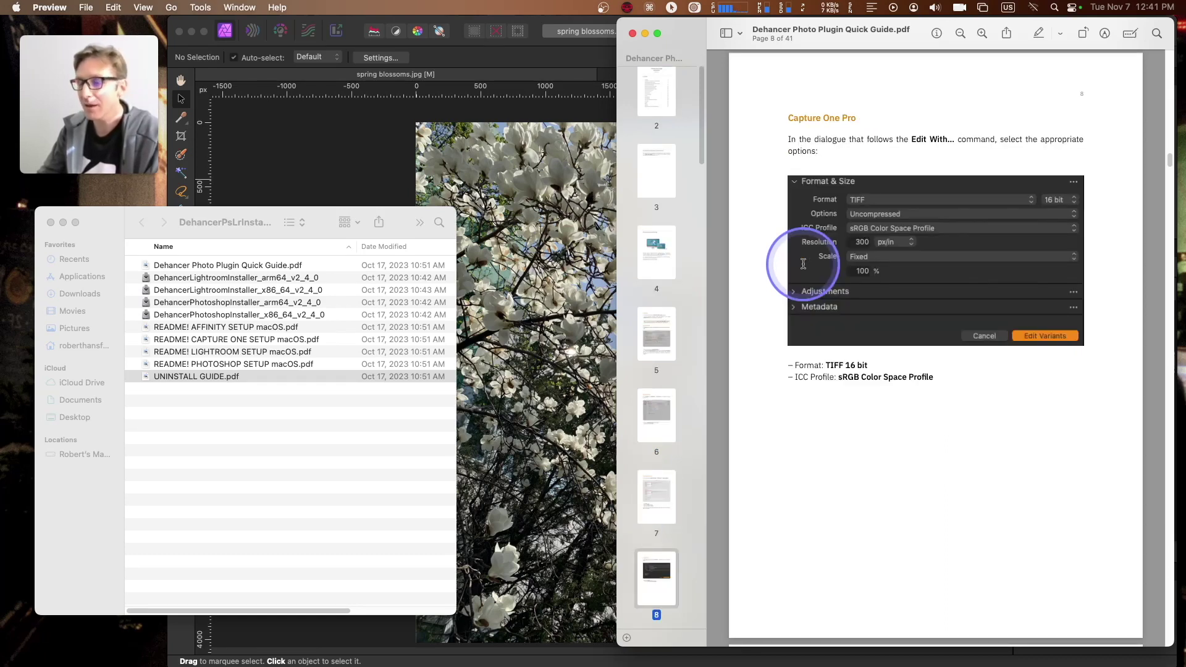
{"action": "key", "text": "Down"}
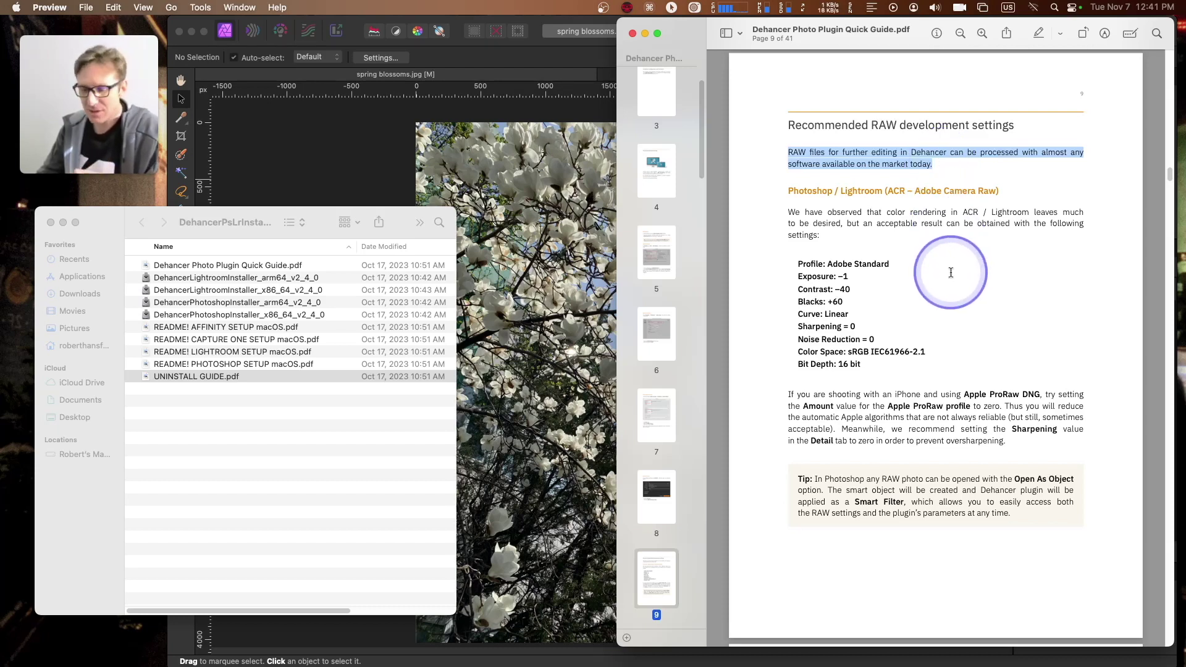
Search the quick guide for "affi" and return to the guide's earlier pages.
{"action": "key", "text": "super+shift+f"}
{"action": "type", "text": "raw"}
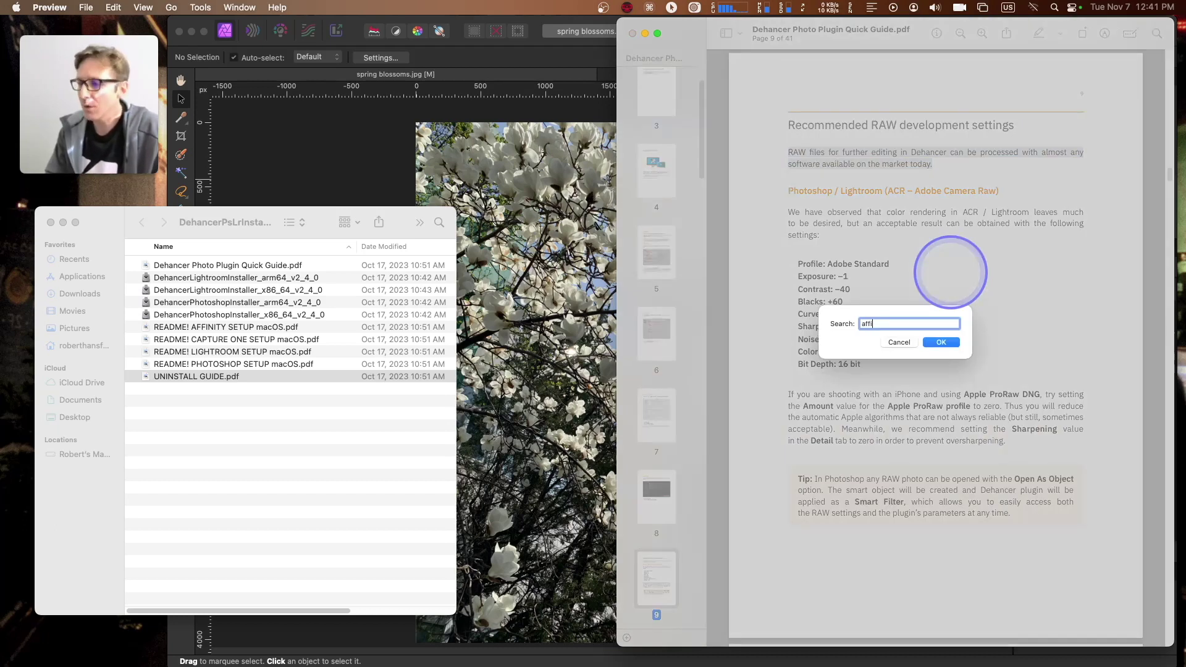
{"action": "key", "text": "Return"}
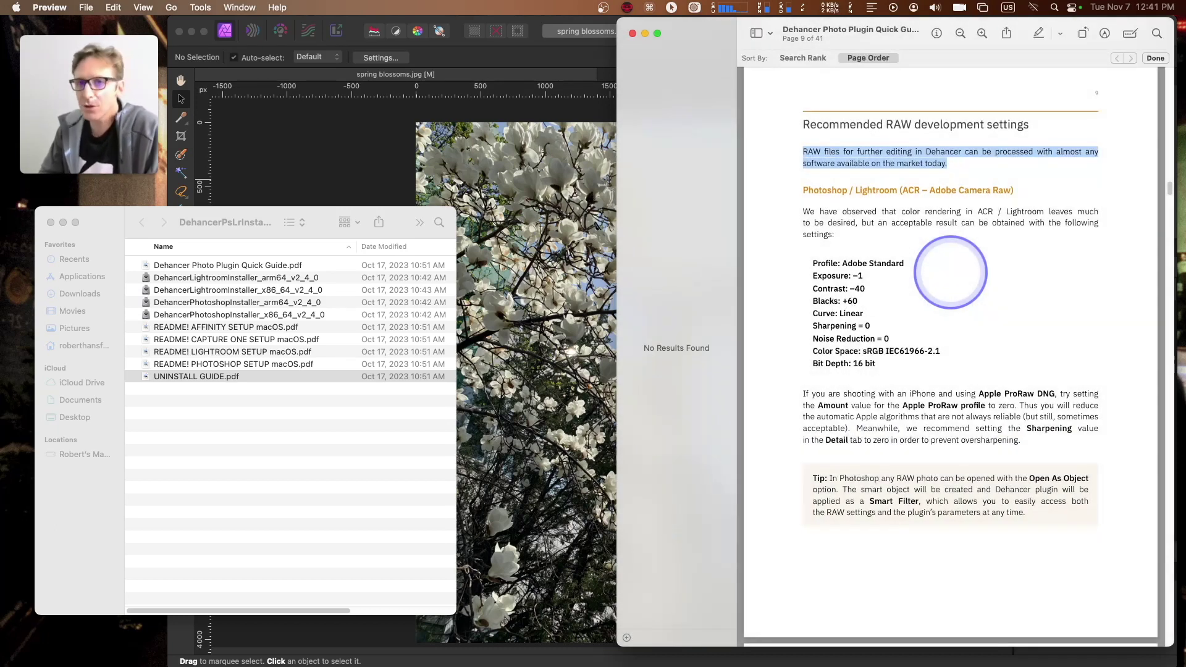
{"action": "left_click", "coordinate": [1155, 57]}
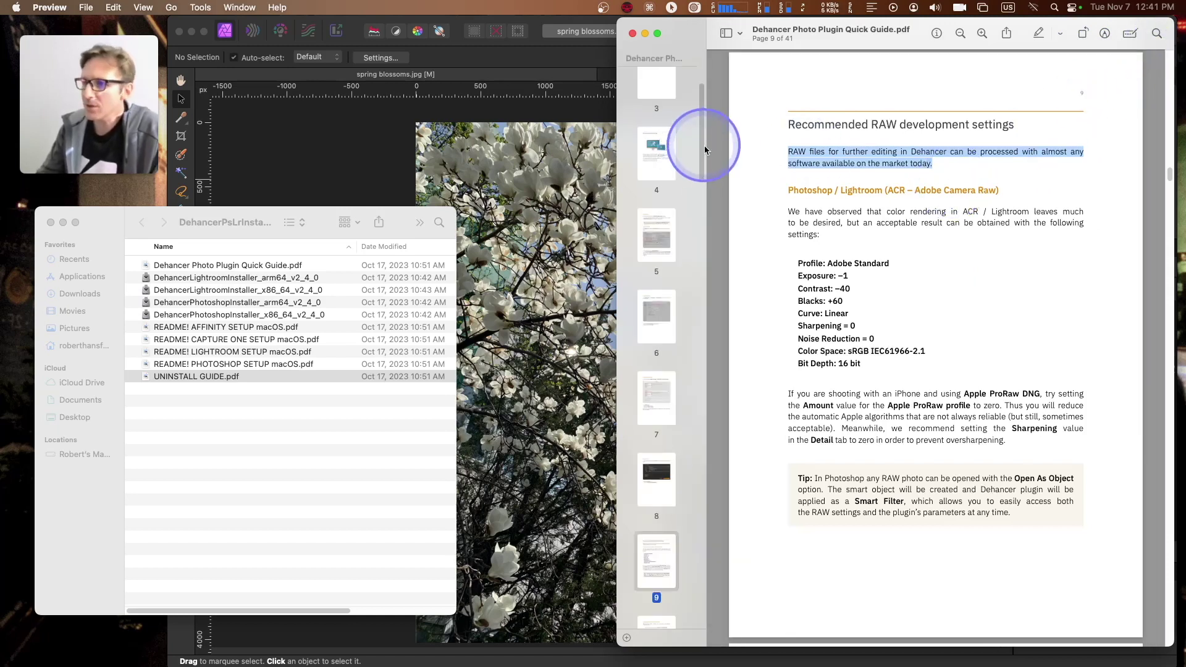
{"action": "scroll", "coordinate": [679, 136], "scroll_direction": "up", "scroll_amount": 5}
{"action": "left_click", "coordinate": [669, 108]}
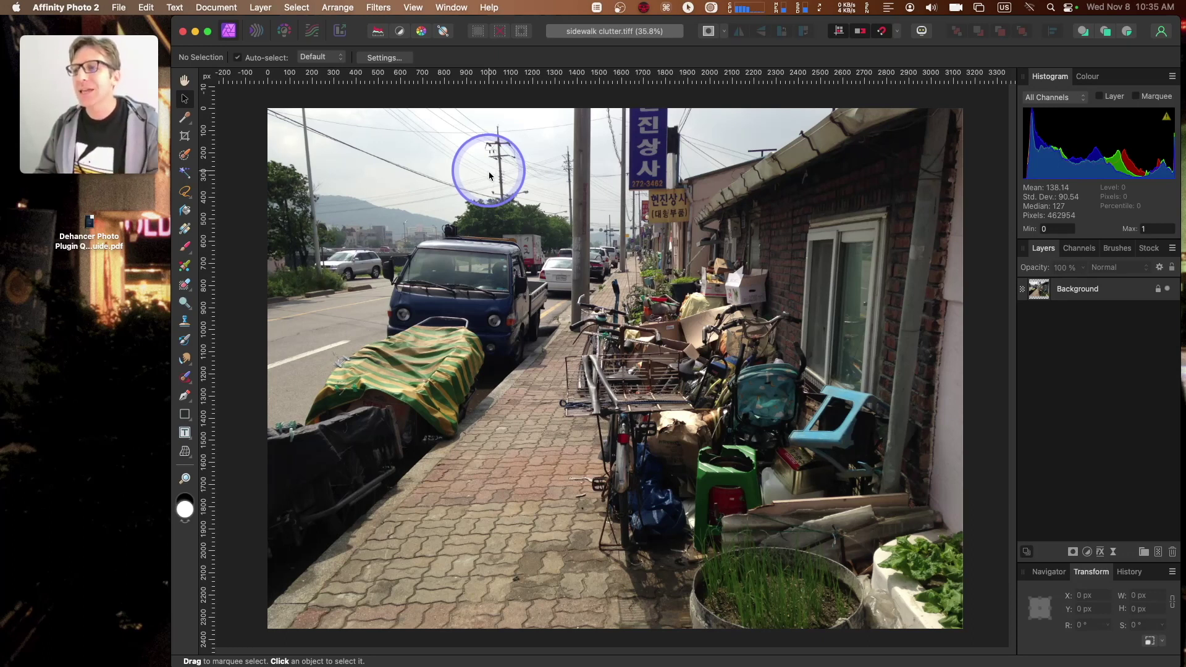
Select the Background layer of sidewalk clutter.tiff and open the Dehancer Photo plugin filter on it.
{"action": "left_click", "coordinate": [383, 7]}
{"action": "left_click", "coordinate": [1031, 281]}
{"action": "left_click", "coordinate": [1049, 289]}
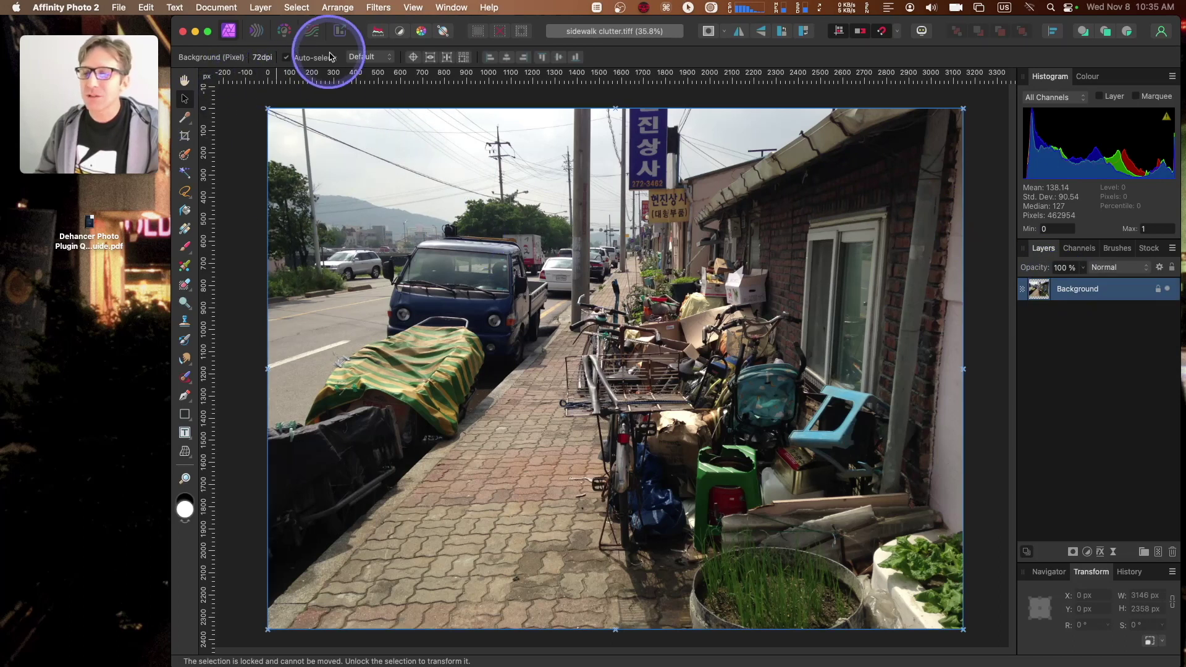
{"action": "left_click", "coordinate": [378, 7]}
{"action": "mouse_move", "coordinate": [429, 205]}
{"action": "mouse_move", "coordinate": [519, 204]}
{"action": "left_click", "coordinate": [590, 204]}
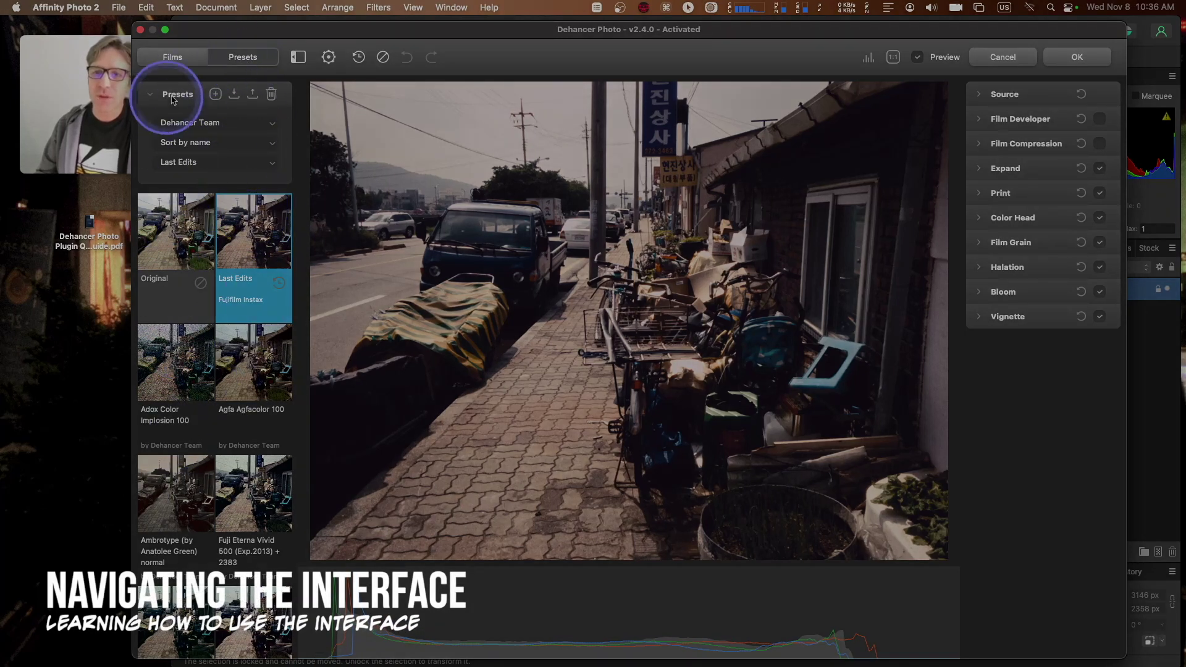
Browse the Dehancer preset collections, showing My Presets and then Favorites.
{"action": "left_click", "coordinate": [203, 127]}
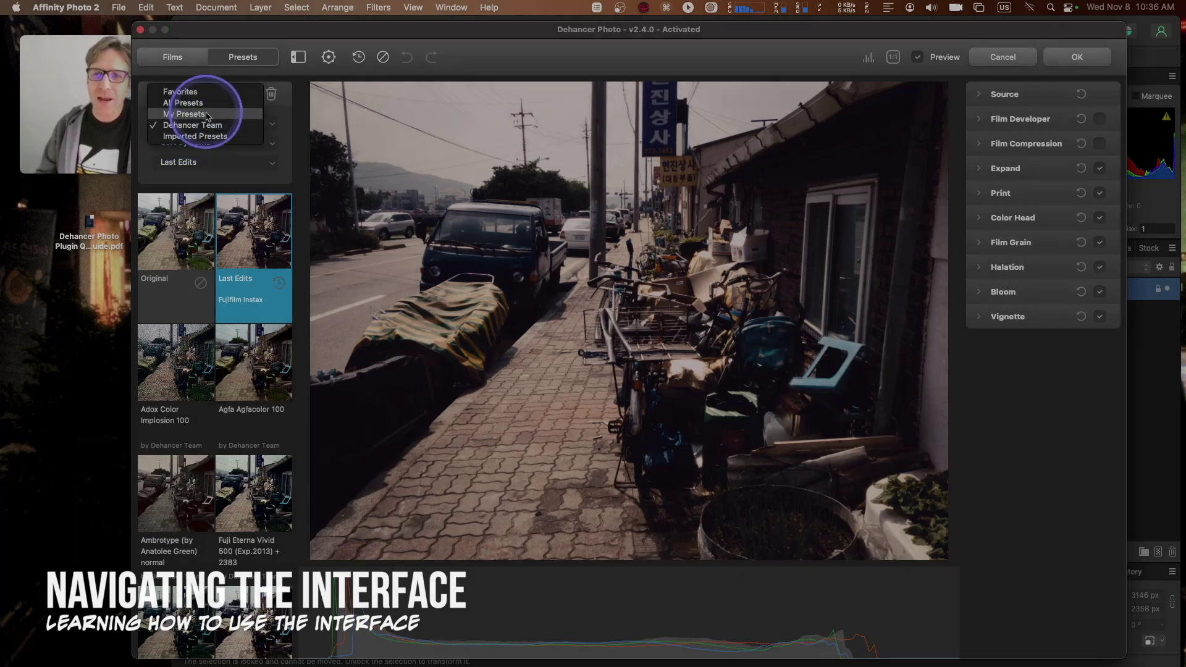
{"action": "left_click", "coordinate": [195, 114]}
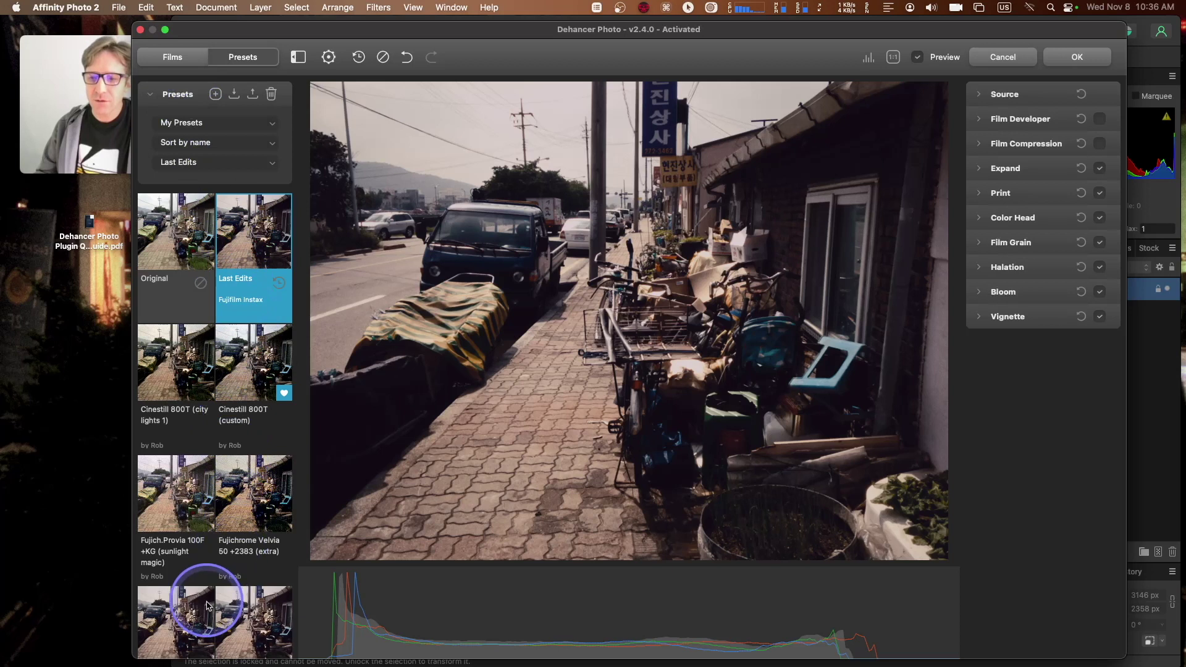
{"action": "left_click", "coordinate": [204, 123]}
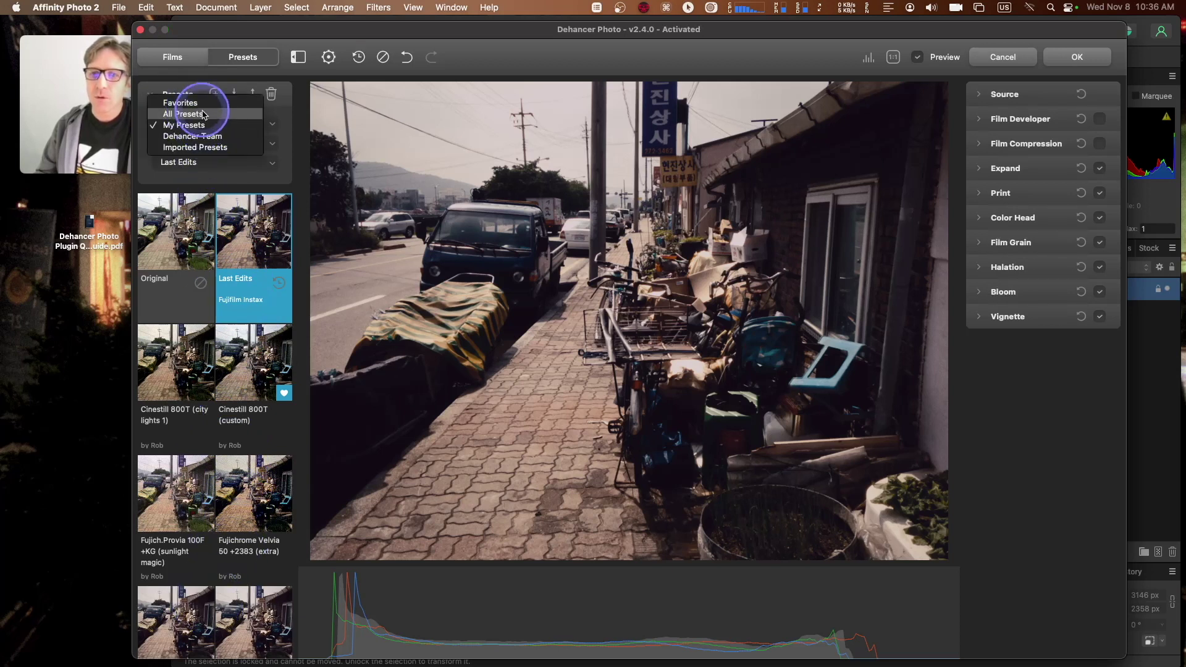
{"action": "left_click", "coordinate": [185, 103]}
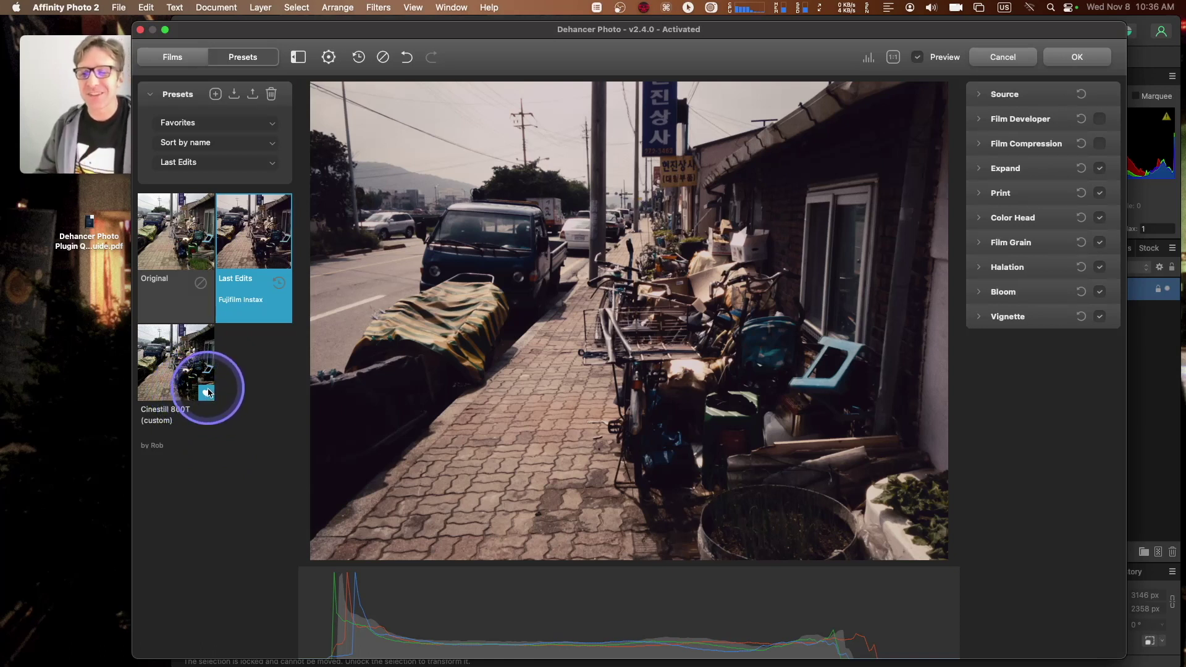
{"action": "mouse_move", "coordinate": [207, 262]}
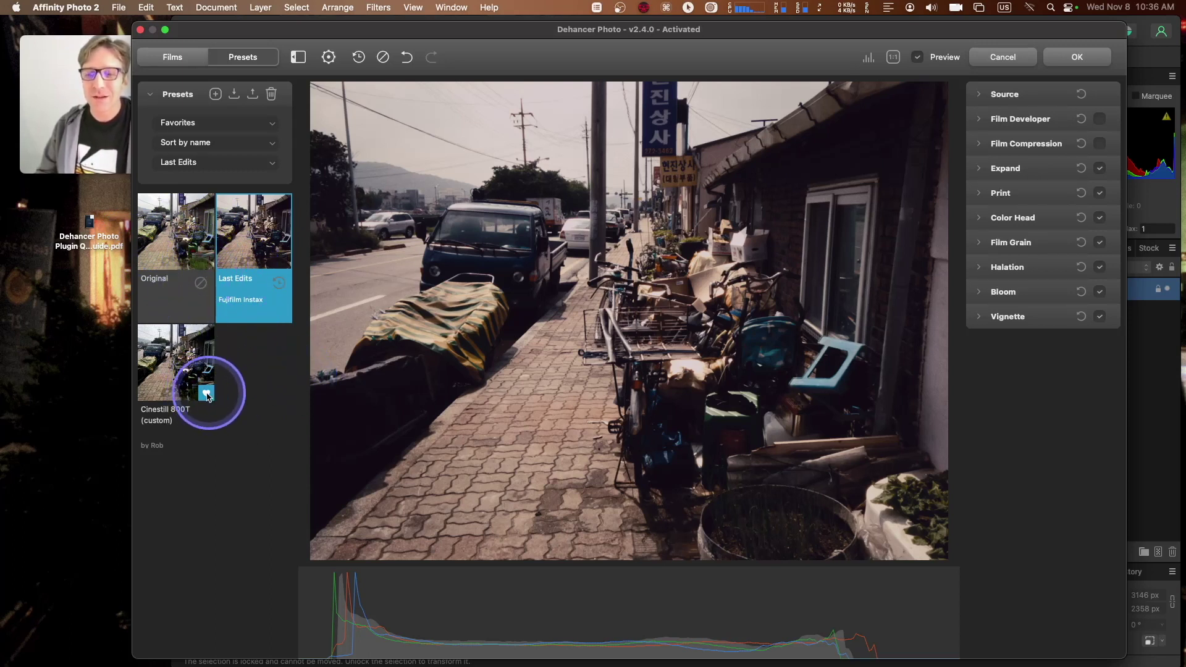
{"action": "left_click", "coordinate": [185, 125]}
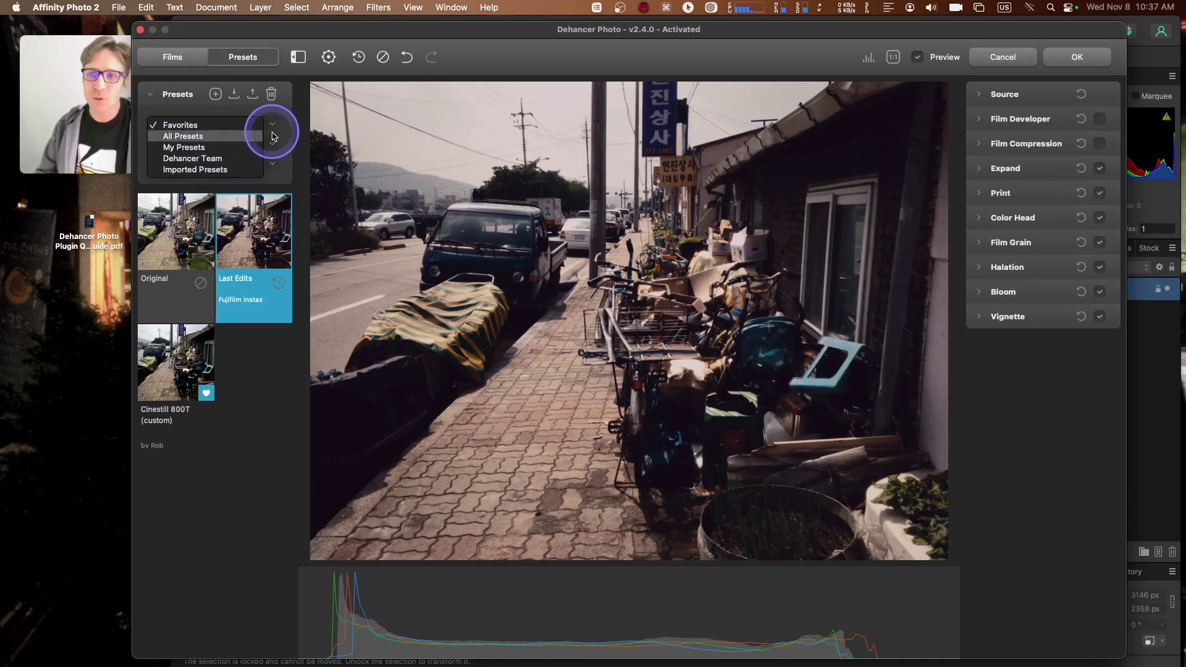
{"action": "left_click", "coordinate": [278, 110]}
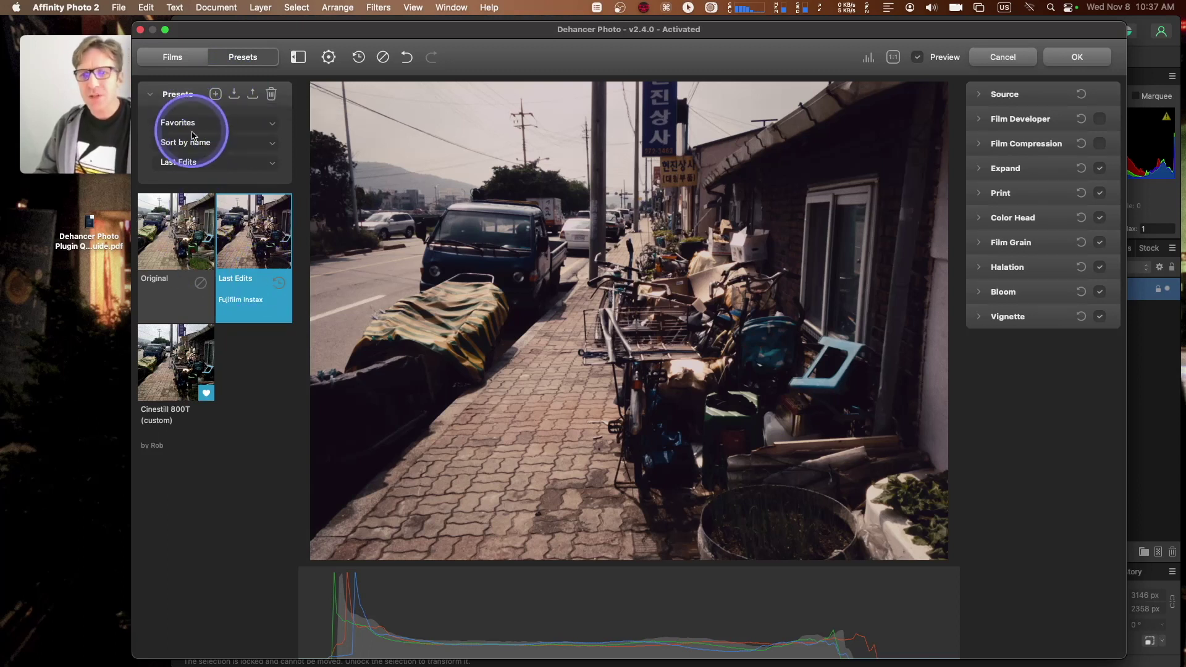
View the film profile list, return to the Favorites presets, and shift the Dehancer window to uncover the desktop's quick guide PDF.
{"action": "left_click", "coordinate": [176, 58]}
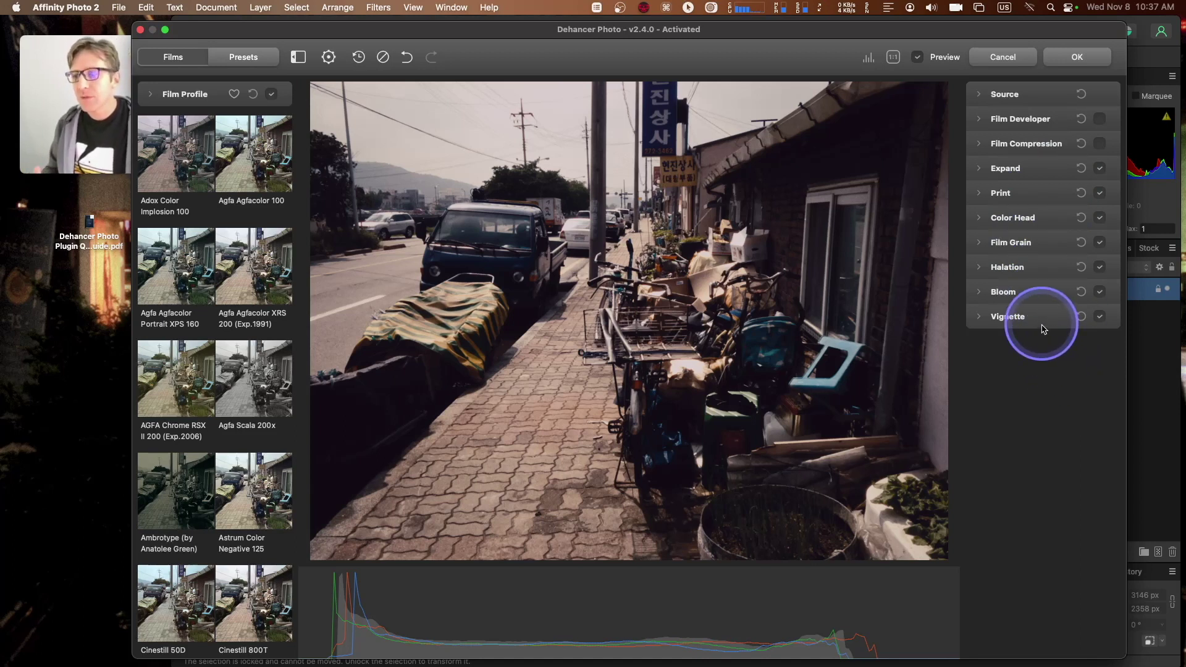
{"action": "left_click", "coordinate": [243, 57]}
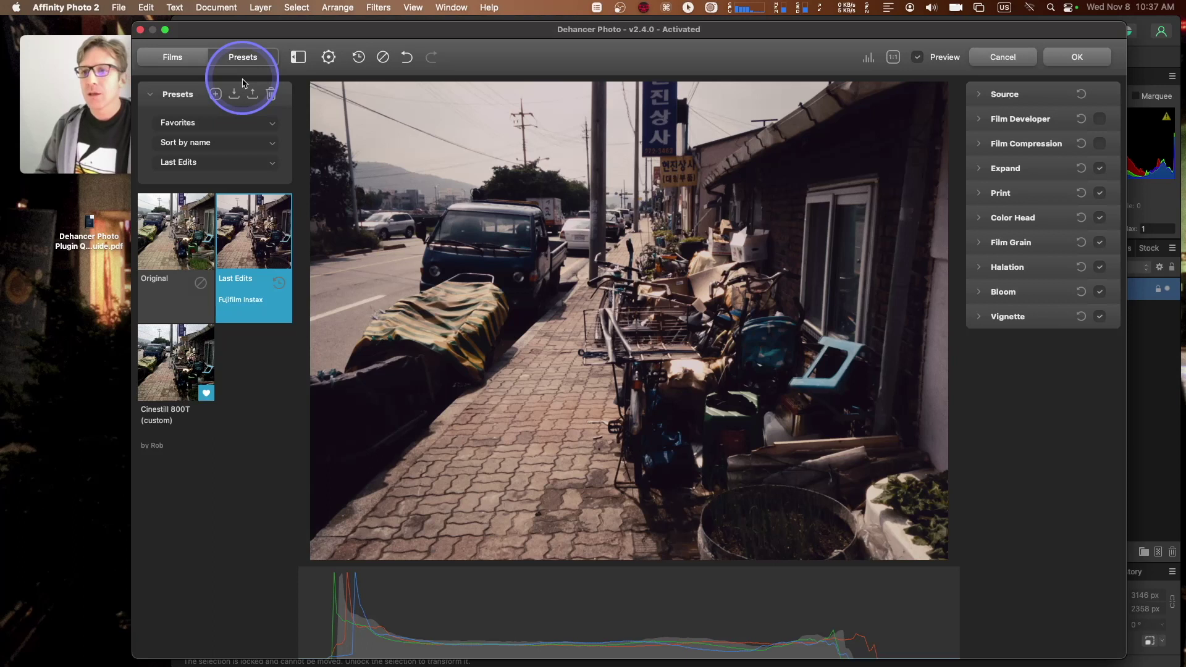
{"action": "left_click_drag", "start_coordinate": [282, 35], "coordinate": [307, 39]}
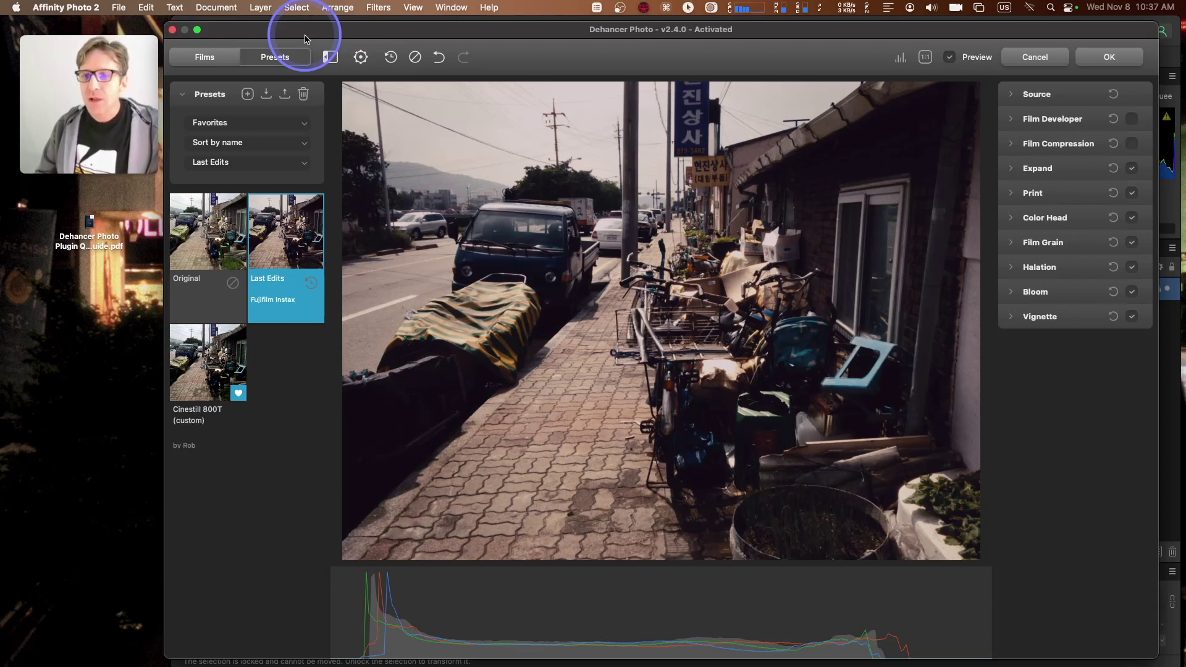
Open the Dehancer Photo Plugin Quick Guide PDF and view the recommended color settings on page 4 and plugin settings on page 11.
{"action": "double_click", "coordinate": [91, 227]}
{"action": "left_click_drag", "start_coordinate": [267, 27], "coordinate": [780, 29]}
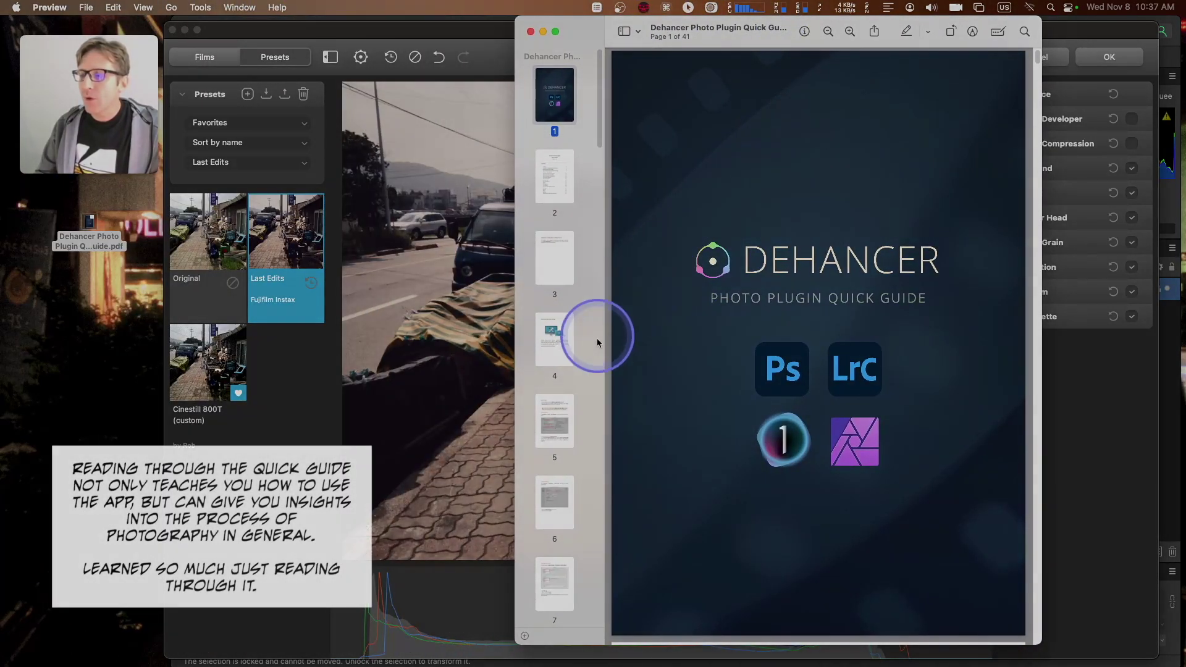
{"action": "left_click", "coordinate": [560, 346]}
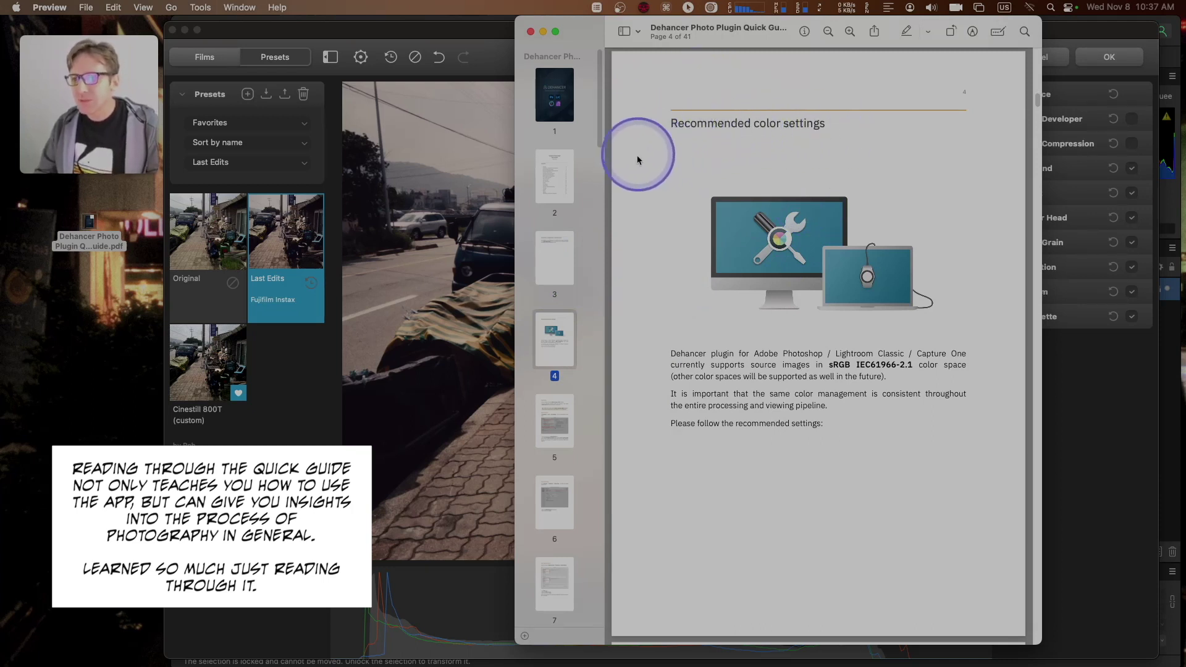
{"action": "left_click_drag", "start_coordinate": [603, 106], "coordinate": [600, 217]}
{"action": "left_click", "coordinate": [543, 344]}
{"action": "left_click", "coordinate": [560, 323]}
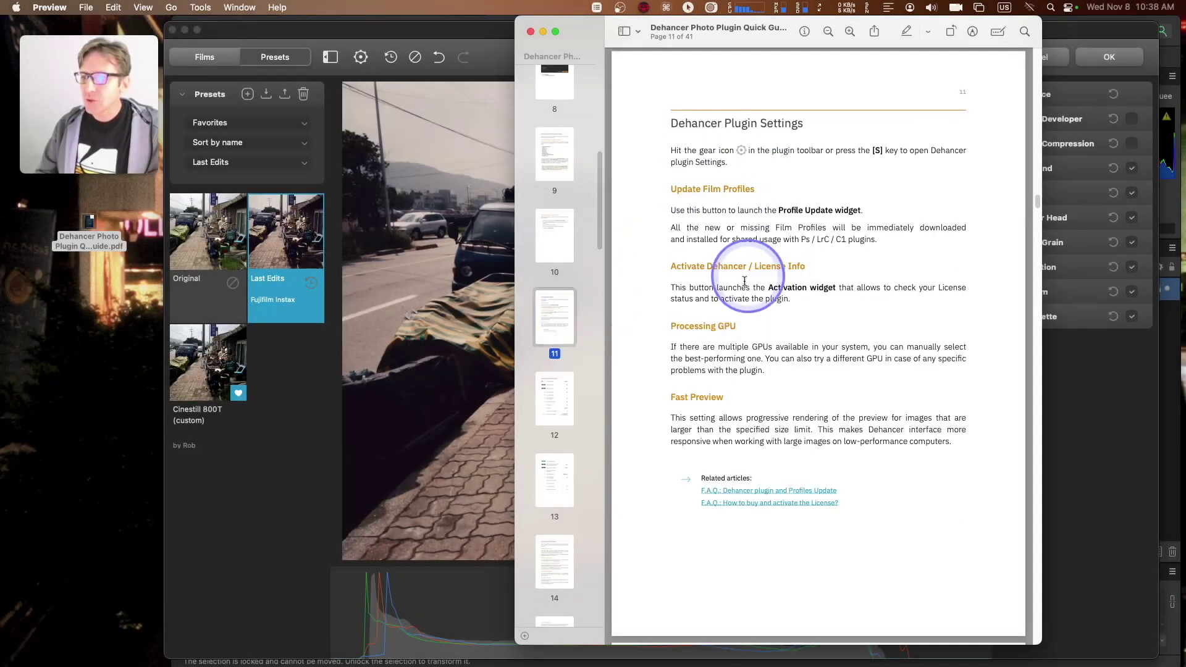
Read the quick guide's keyboard shortcuts on page 12, typical editing workflow on page 14, and film profiles on page 20.
{"action": "scroll", "coordinate": [577, 300], "scroll_direction": "down", "scroll_amount": 2}
{"action": "left_click", "coordinate": [563, 306]}
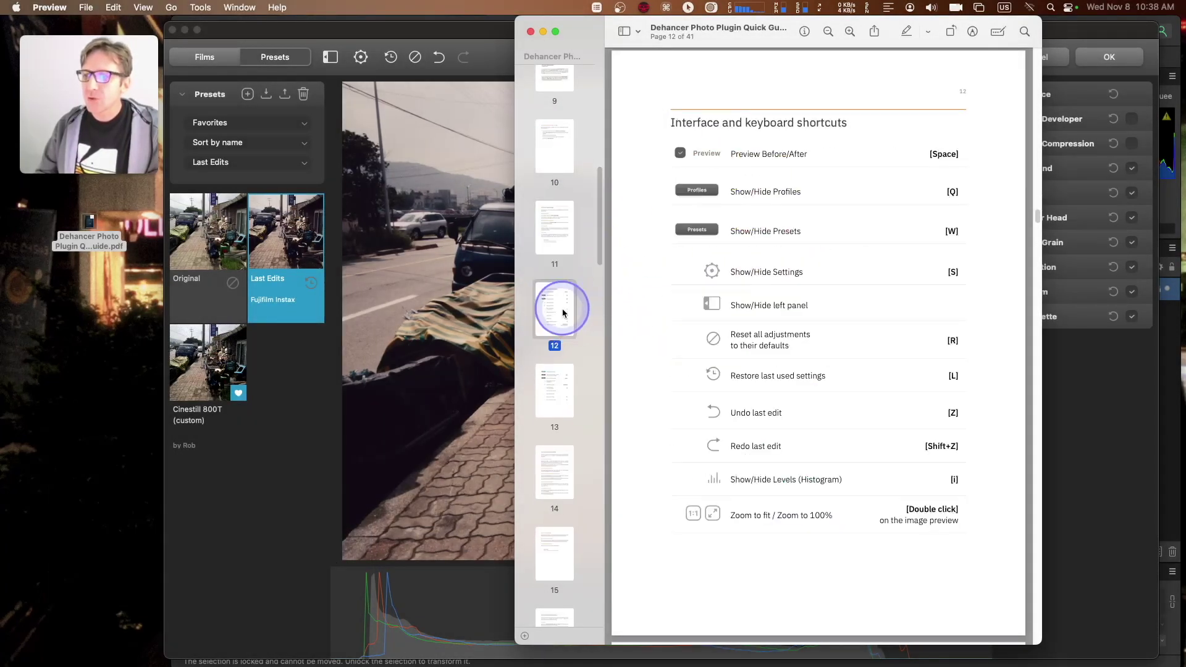
{"action": "left_click", "coordinate": [549, 459]}
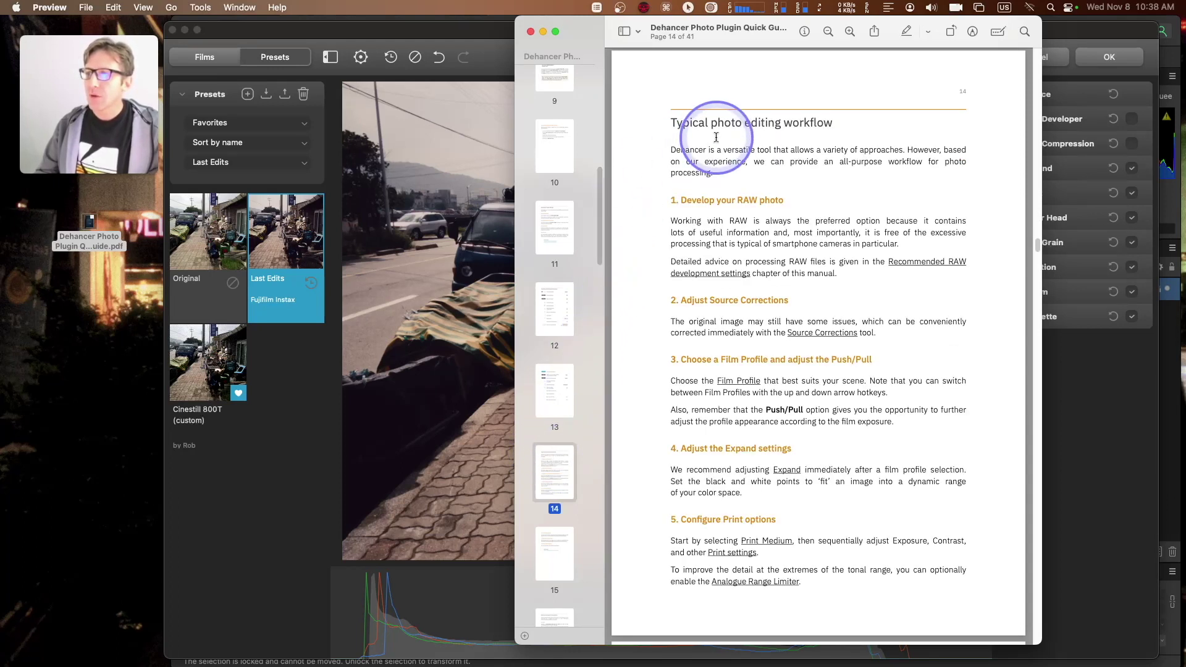
{"action": "left_click_drag", "start_coordinate": [674, 122], "coordinate": [873, 123]}
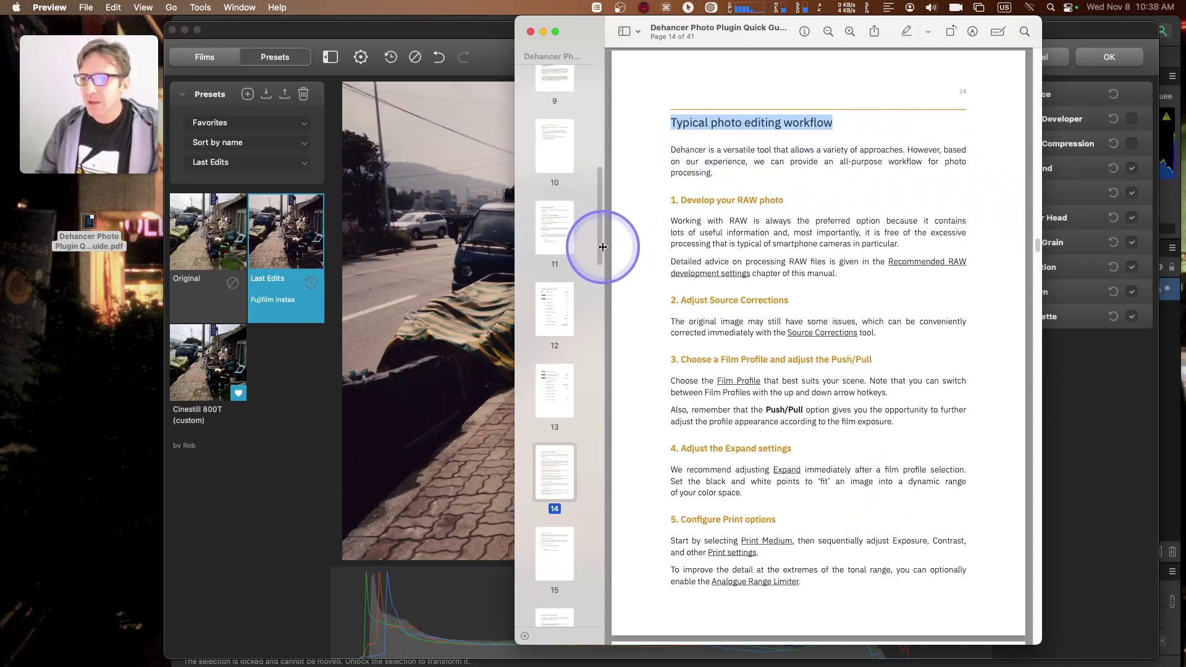
{"action": "left_click_drag", "start_coordinate": [601, 242], "coordinate": [599, 299]}
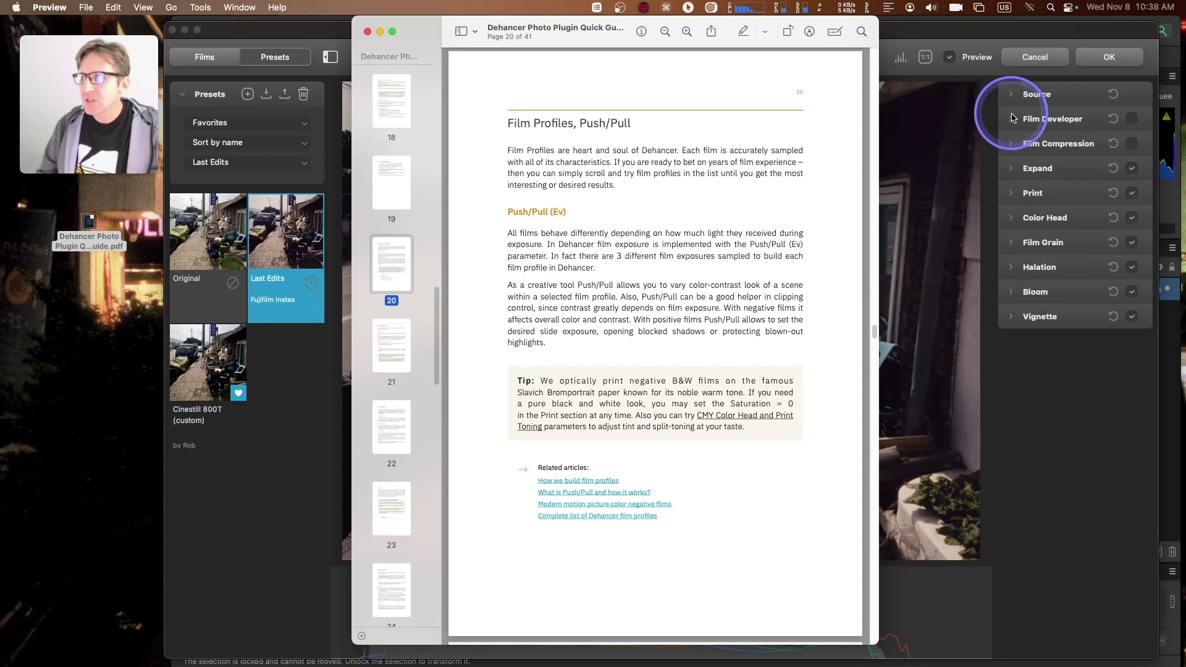
Return to the Dehancer plugin window and toggle the image between 100% zoom and fit to view.
{"action": "left_click", "coordinate": [1012, 119]}
{"action": "left_click", "coordinate": [1013, 123]}
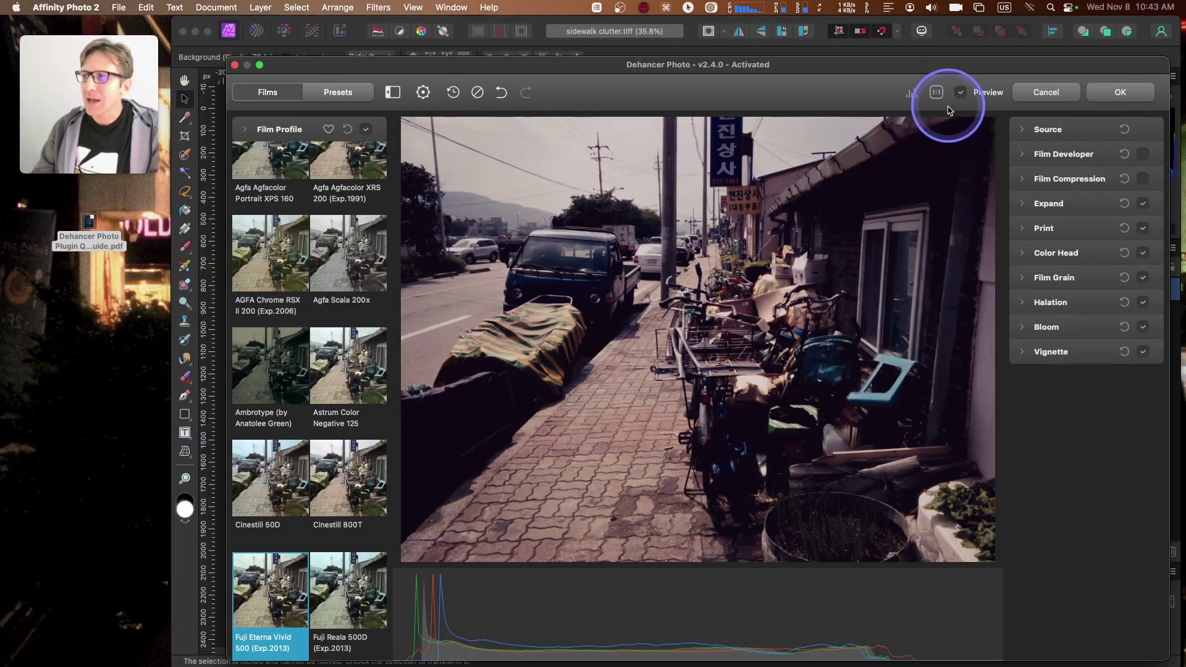
{"action": "left_click", "coordinate": [936, 92]}
{"action": "left_click", "coordinate": [936, 92]}
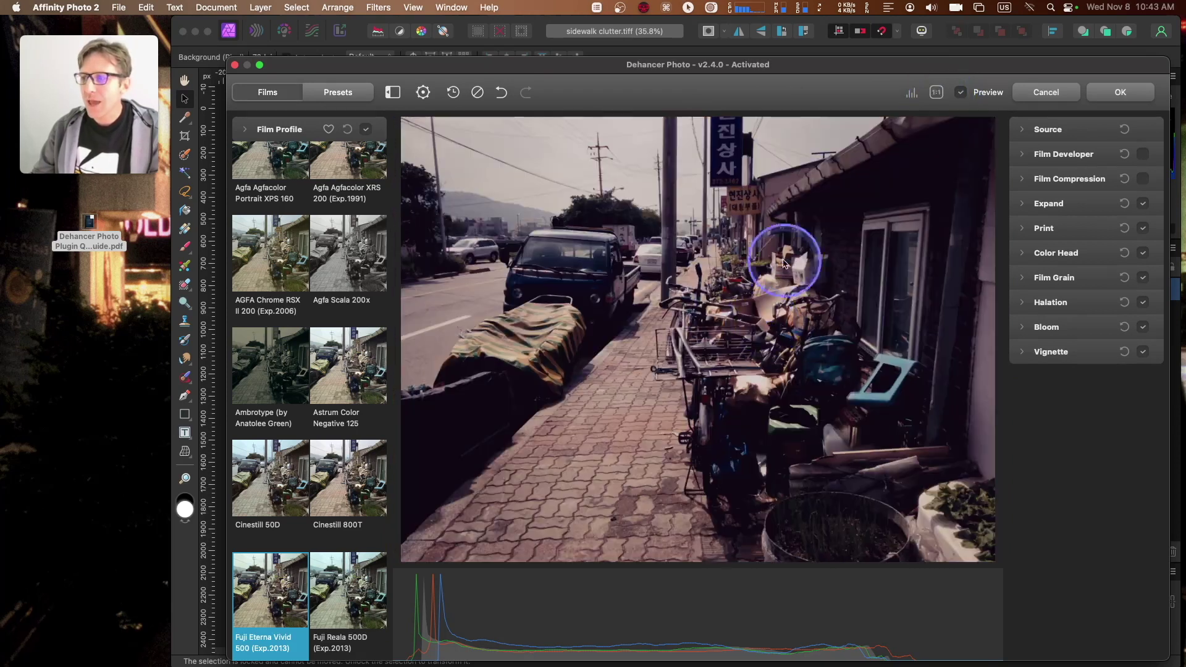
Compare the photo before and after by toggling the preview off and on, and hide the histogram.
{"action": "left_click", "coordinate": [961, 93]}
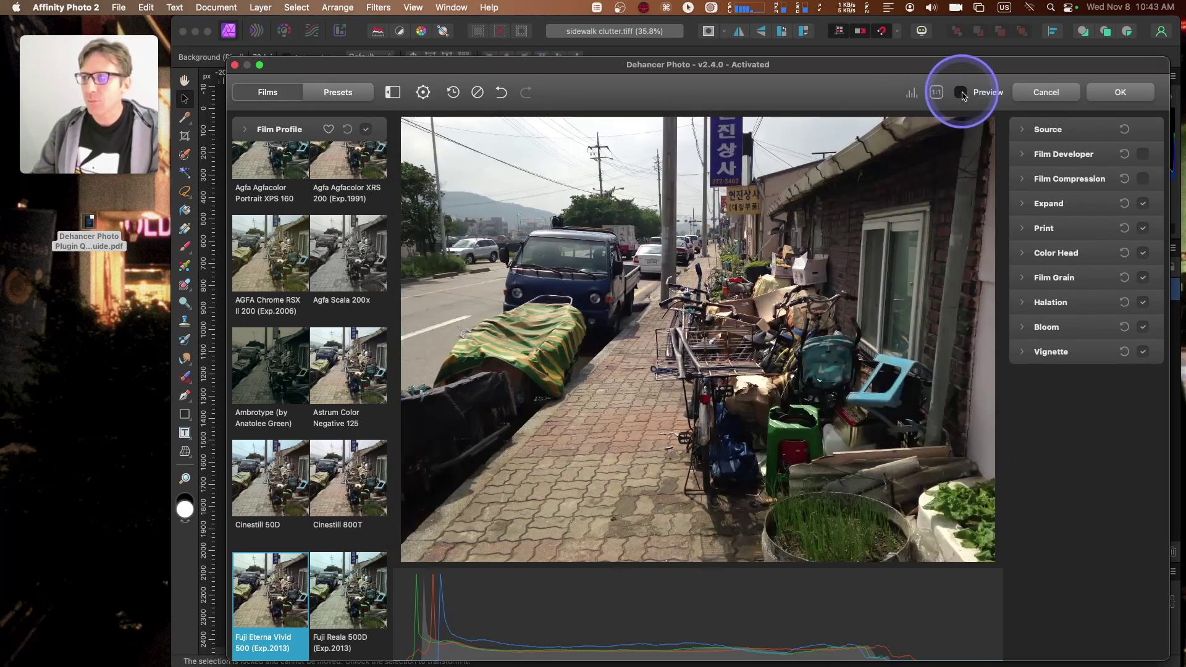
{"action": "left_click", "coordinate": [961, 94]}
{"action": "left_click", "coordinate": [912, 94]}
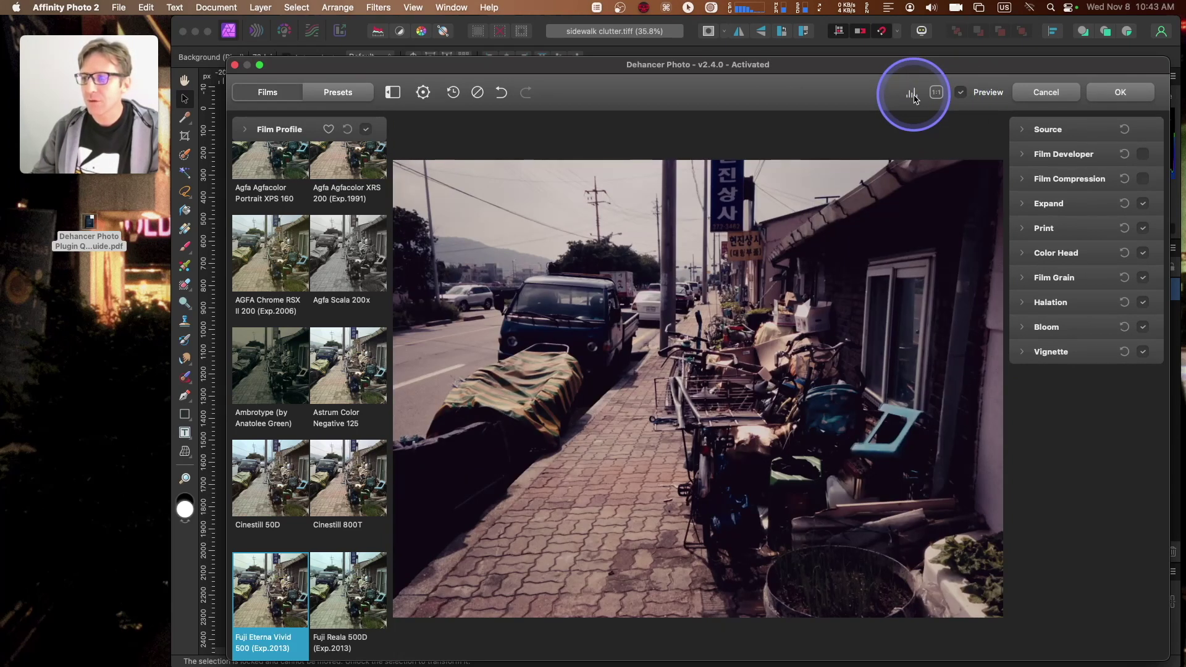
Check the Dehancer plugin settings, and reset all adjustments on the photo to their defaults.
{"action": "left_click", "coordinate": [423, 94]}
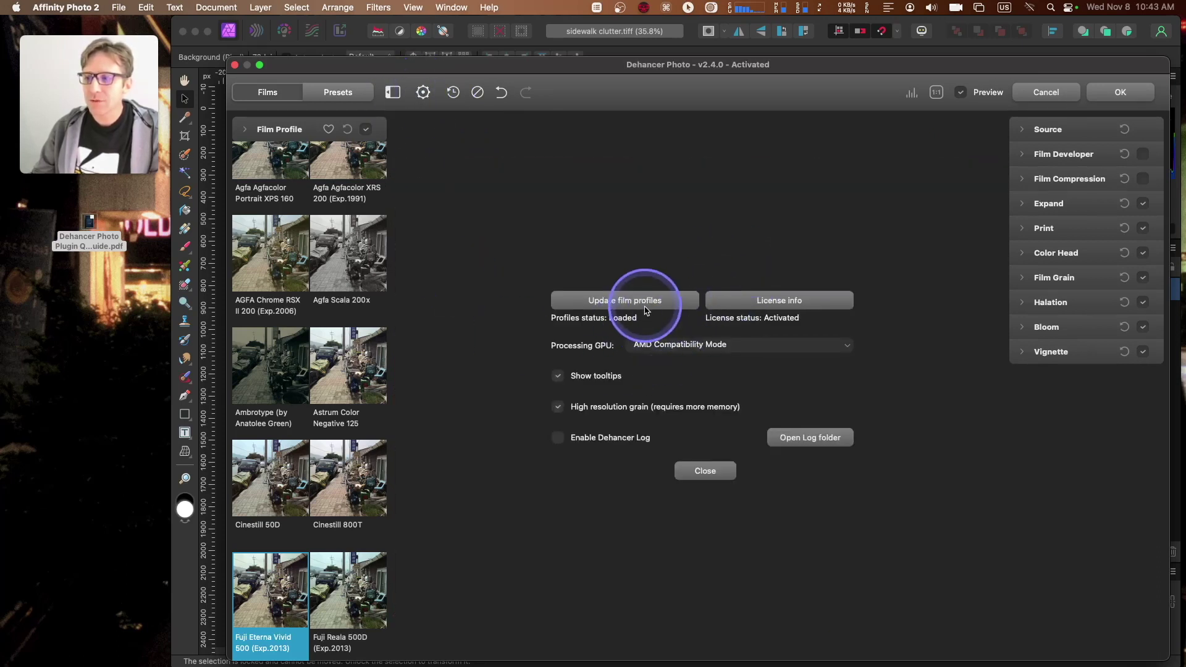
{"action": "left_click", "coordinate": [452, 95]}
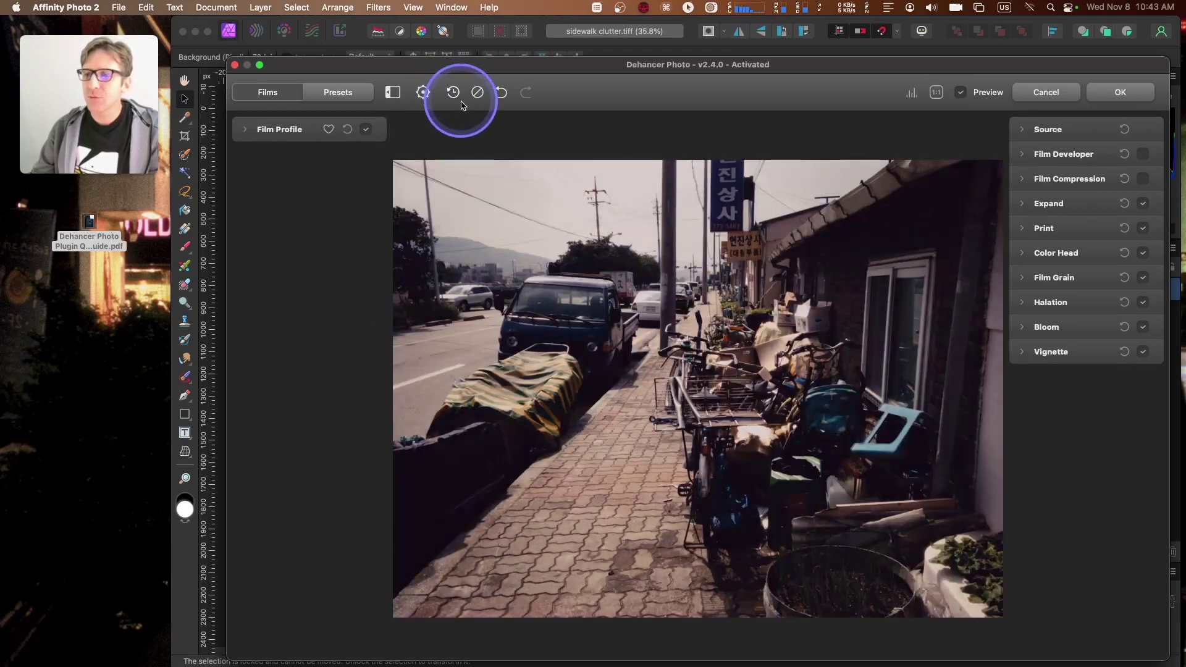
{"action": "left_click", "coordinate": [477, 92]}
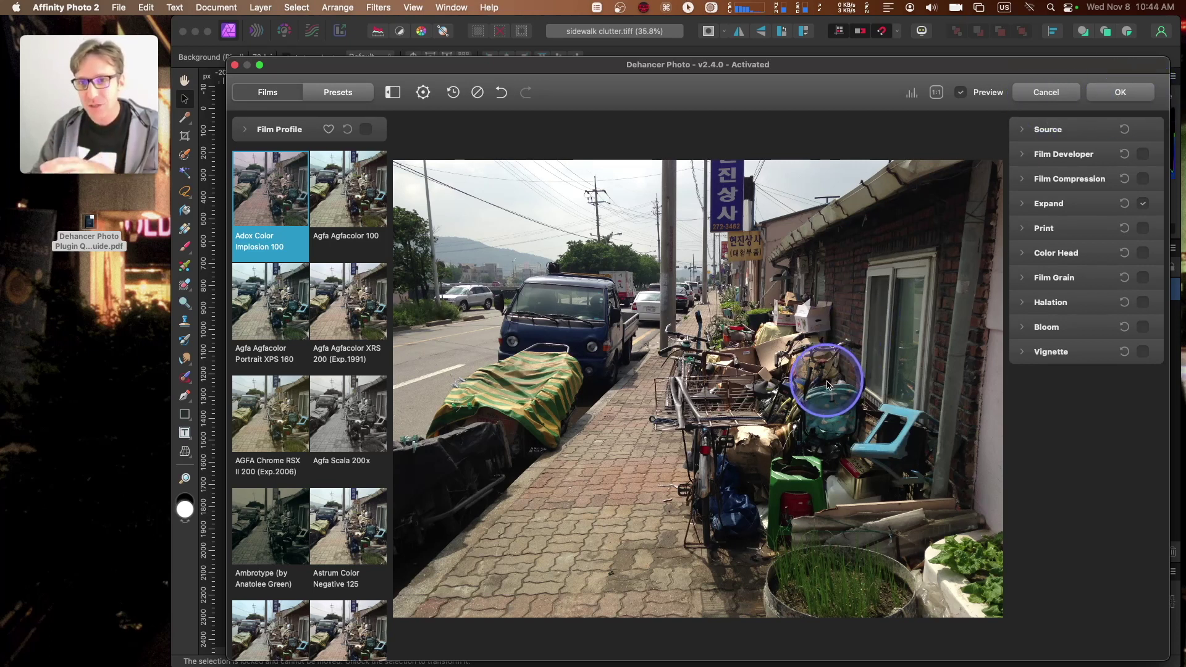
{"action": "left_click_drag", "start_coordinate": [627, 68], "coordinate": [593, 48]}
{"action": "left_click", "coordinate": [419, 73]}
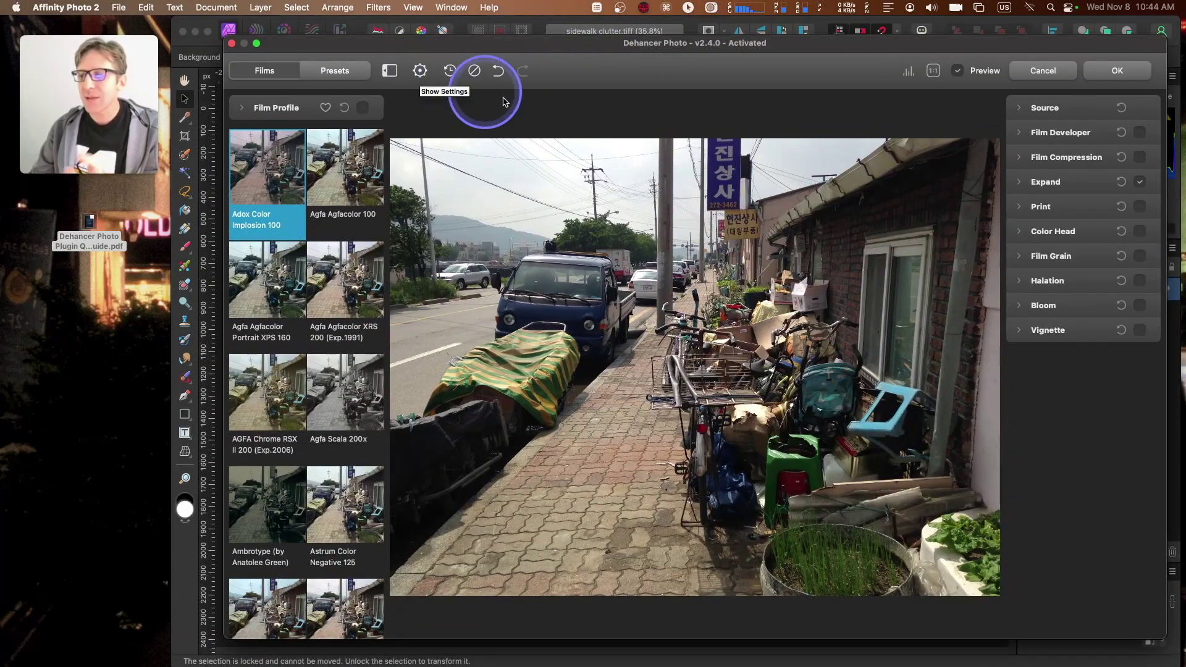
{"action": "mouse_move", "coordinate": [490, 47]}
{"action": "left_mouse_down"}
{"action": "mouse_move", "coordinate": [544, 42]}
{"action": "mouse_move", "coordinate": [470, 46]}
{"action": "left_mouse_up"}
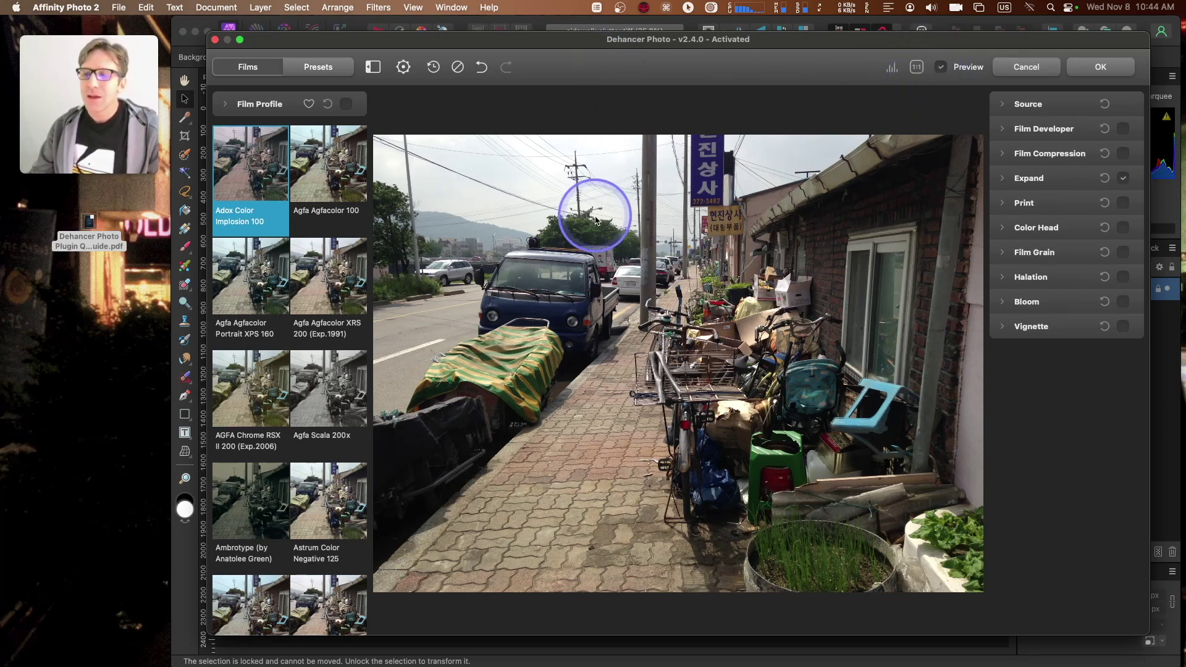
Turn off the image preview and step through the Dehancer Team presets to Kodak Vision3 500T + 2383.
{"action": "left_click", "coordinate": [941, 67]}
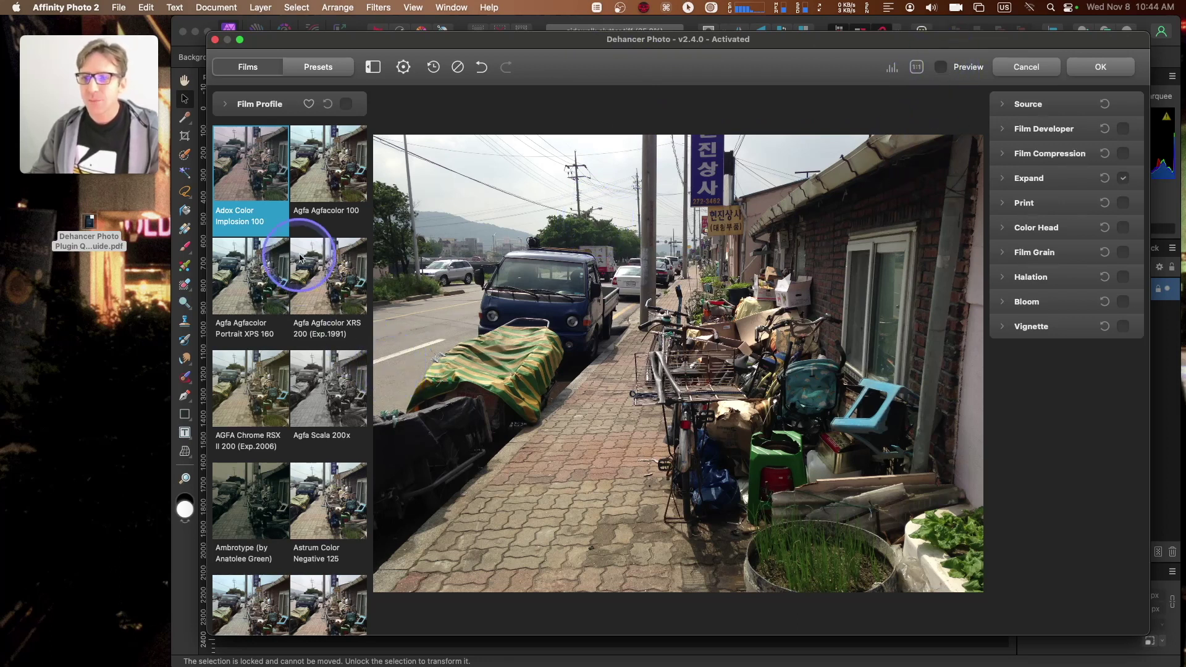
{"action": "left_click", "coordinate": [291, 68]}
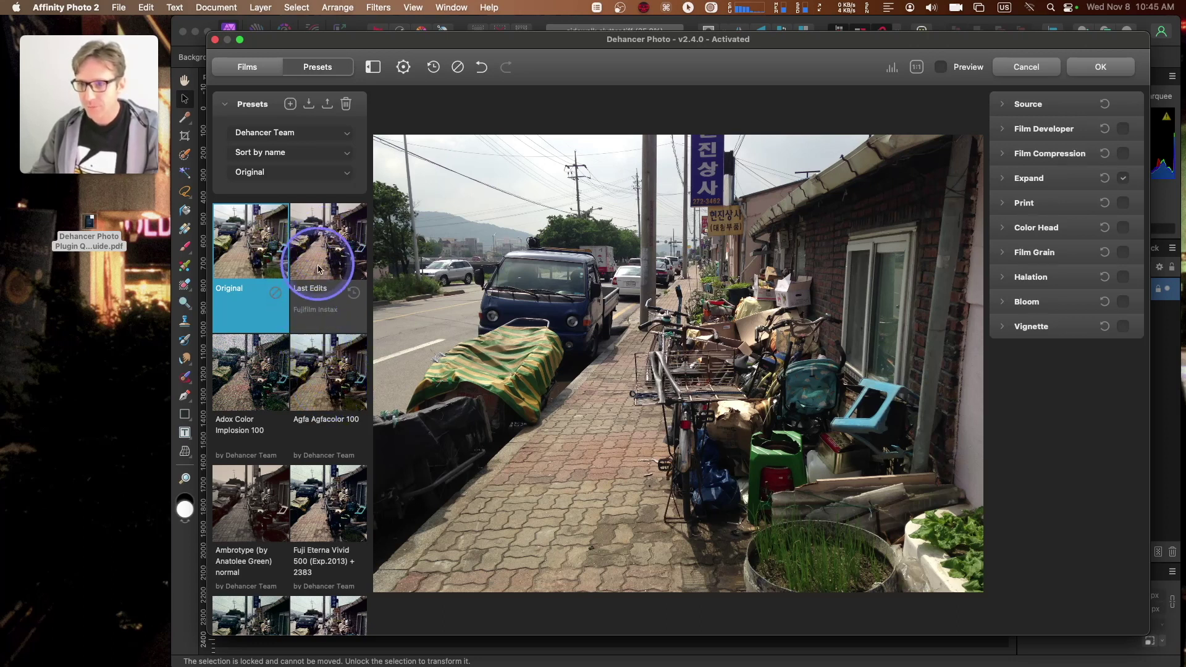
{"action": "key", "text": "Down"}
{"action": "key", "text": "Right"}
{"action": "key", "text": "Down"}
{"action": "key", "text": "Right"}
{"action": "key", "text": "Right"}
{"action": "key", "text": "Right"}
{"action": "key", "text": "Down"}
{"action": "key", "text": "Down"}
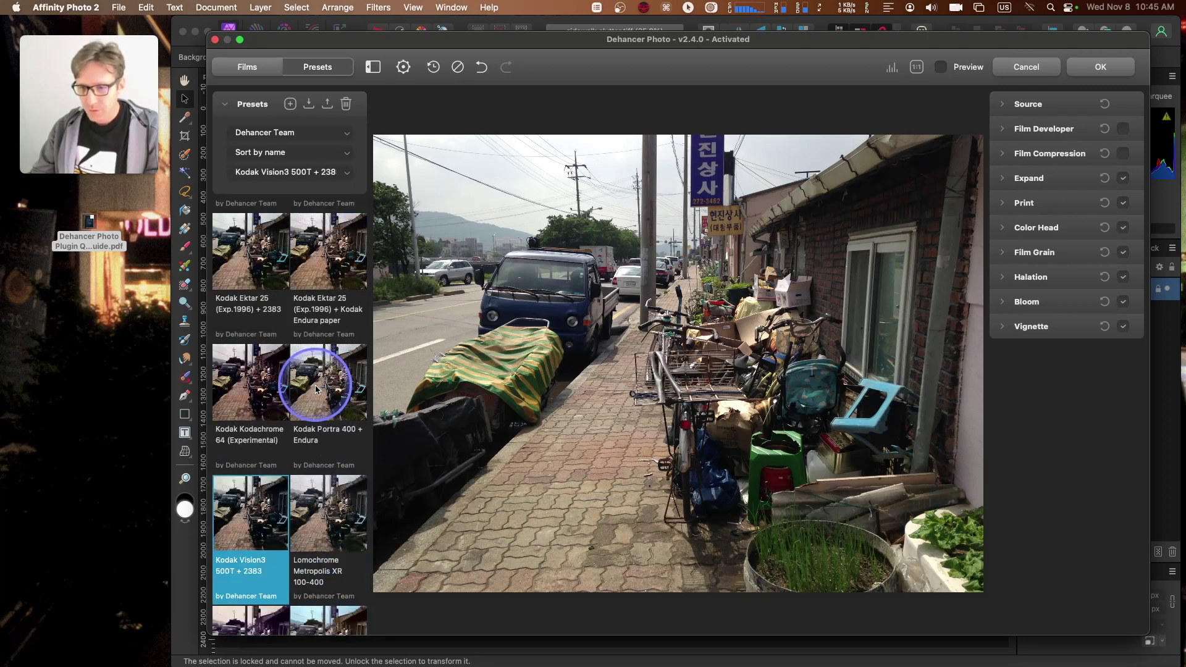
Select the ORWO Chrom UT21 Daylight (Exp.1992) preset and turn the image preview back on.
{"action": "key", "text": "Right"}
{"action": "key", "text": "Right"}
{"action": "key", "text": "Right"}
{"action": "key", "text": "Right"}
{"action": "key", "text": "Down"}
{"action": "key", "text": "Up"}
{"action": "key", "text": "Up"}
{"action": "key", "text": "Right"}
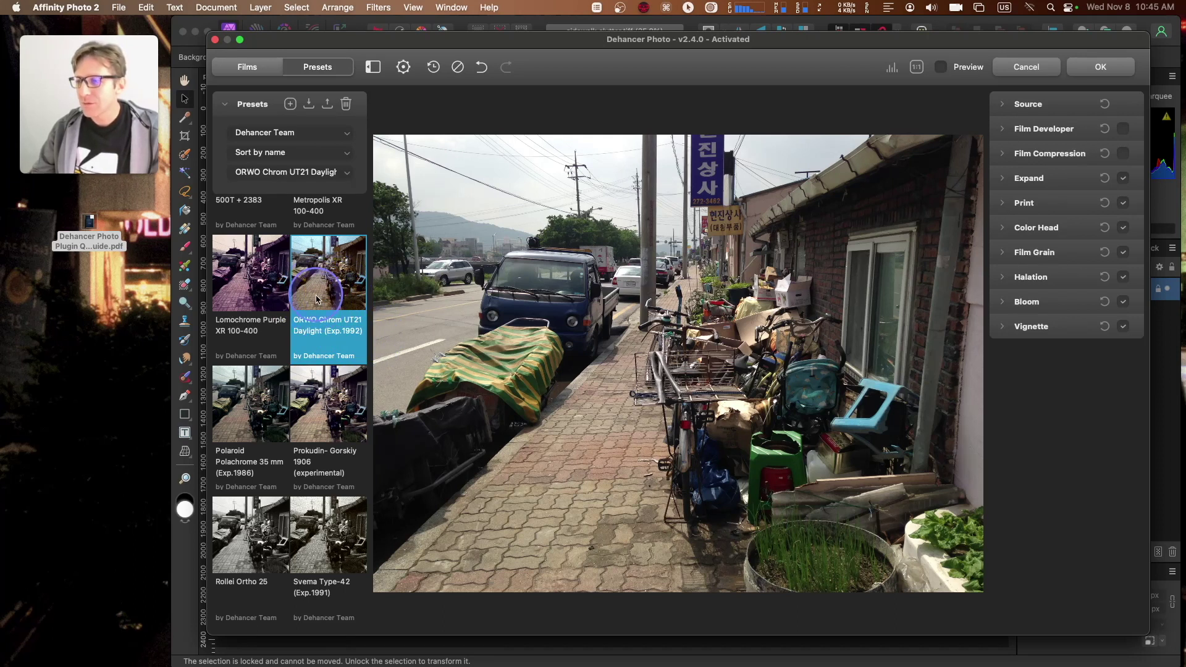
{"action": "left_click", "coordinate": [940, 66]}
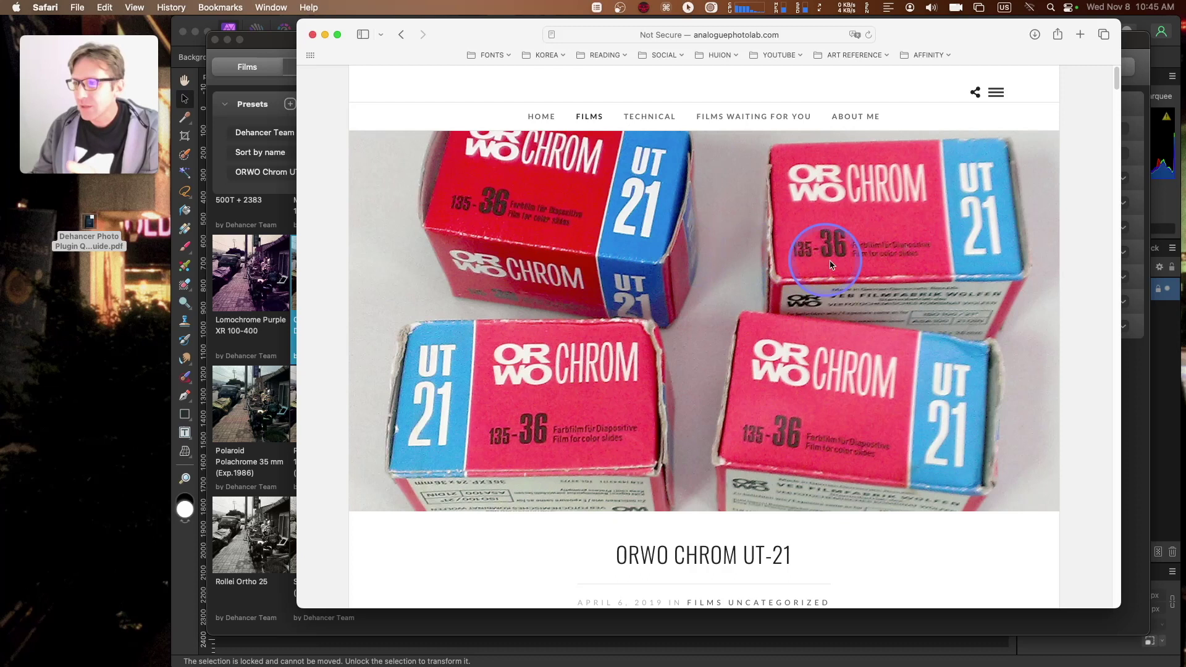
Look through the ORWO Chrom UT-21 article on analoguephotolab.com in Safari down to the 1982 sample photo.
{"action": "mouse_move", "coordinate": [1113, 83]}
{"action": "left_mouse_down"}
{"action": "mouse_move", "coordinate": [1122, 108]}
{"action": "mouse_move", "coordinate": [1112, 75]}
{"action": "left_mouse_up"}
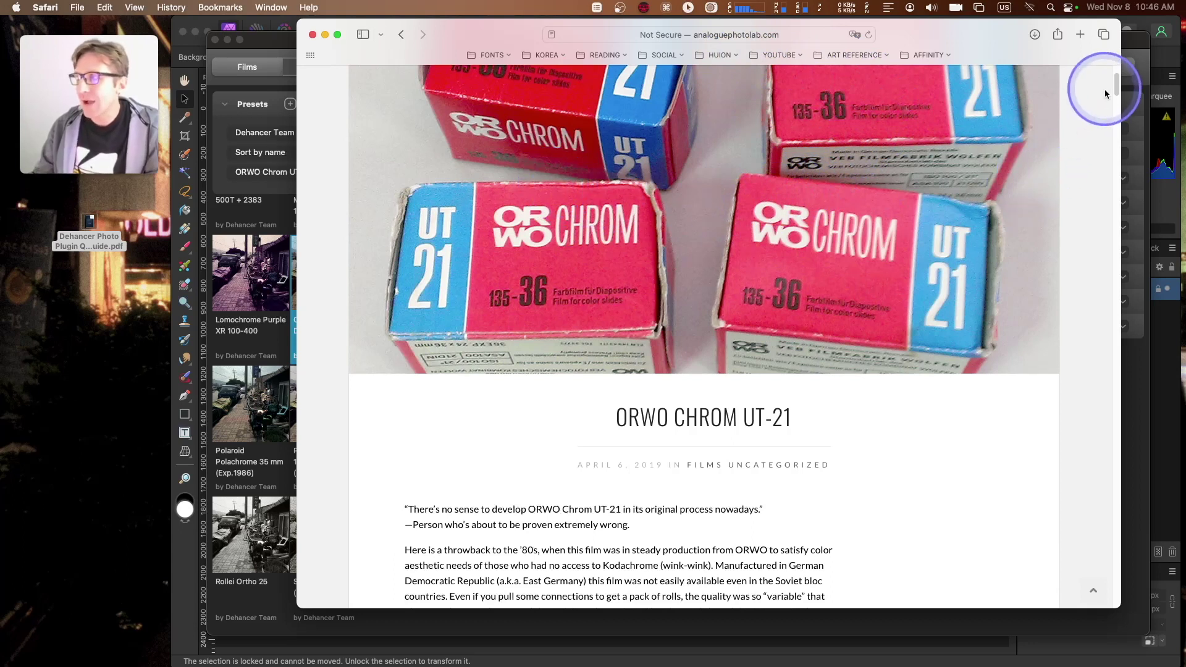
{"action": "scroll", "coordinate": [1115, 81], "scroll_direction": "up", "scroll_amount": 3}
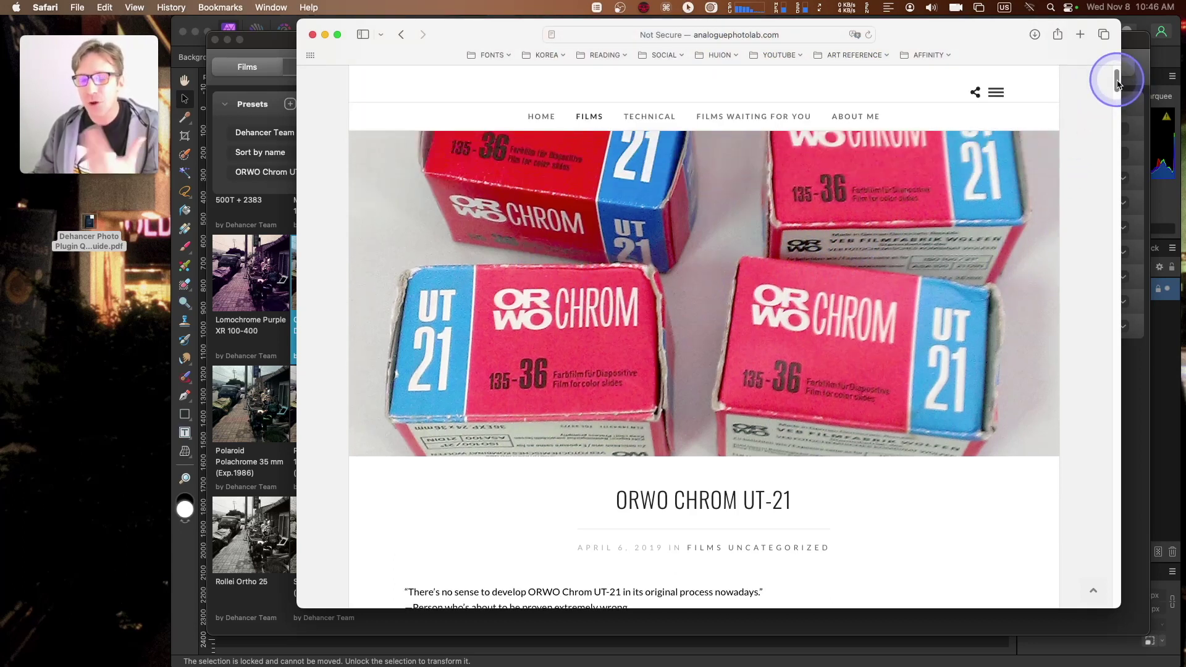
{"action": "scroll", "coordinate": [1116, 82], "scroll_direction": "down", "scroll_amount": 1}
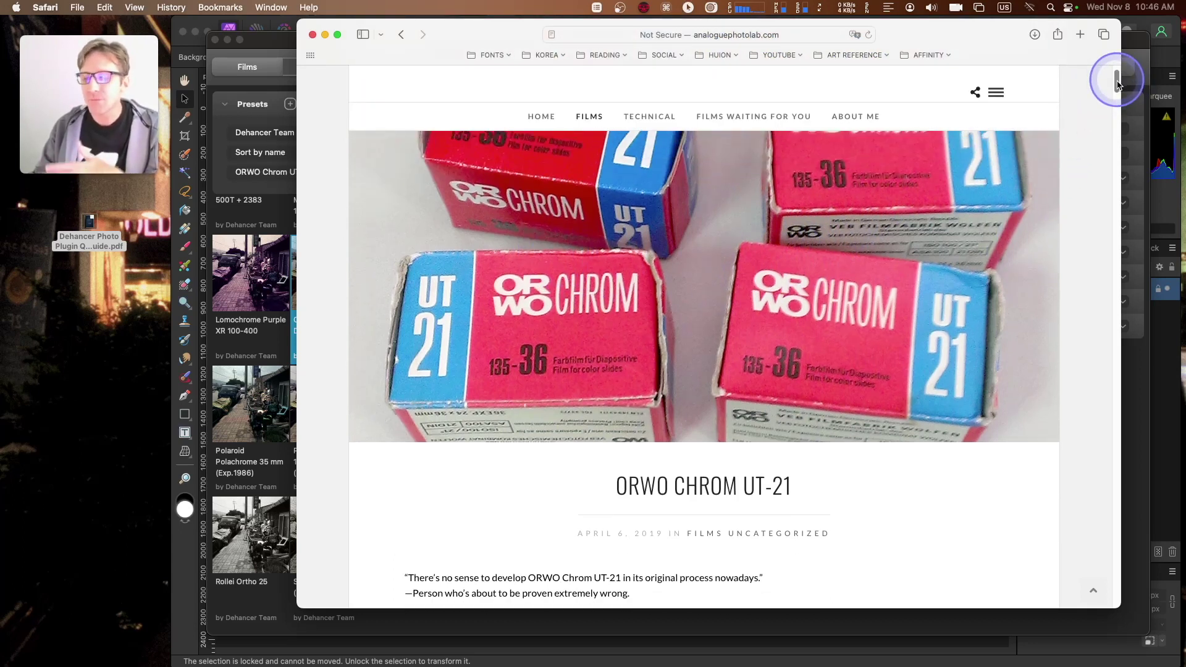
{"action": "scroll", "coordinate": [1116, 84], "scroll_direction": "down", "scroll_amount": 1}
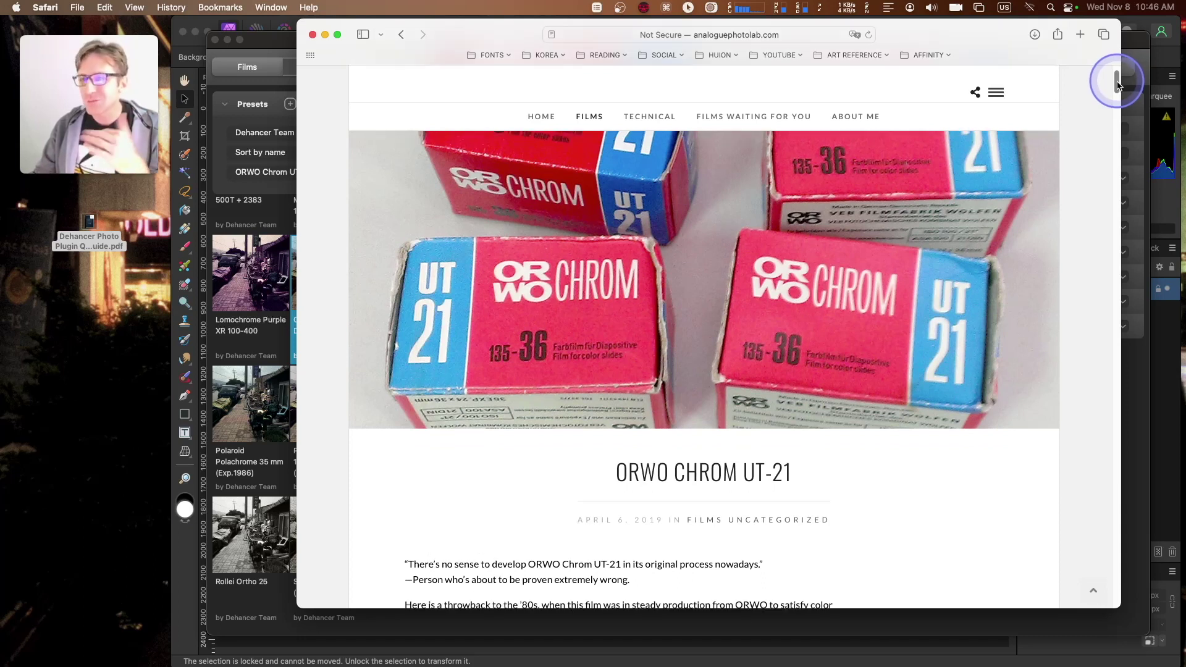
{"action": "left_click_drag", "start_coordinate": [1116, 85], "coordinate": [1104, 114]}
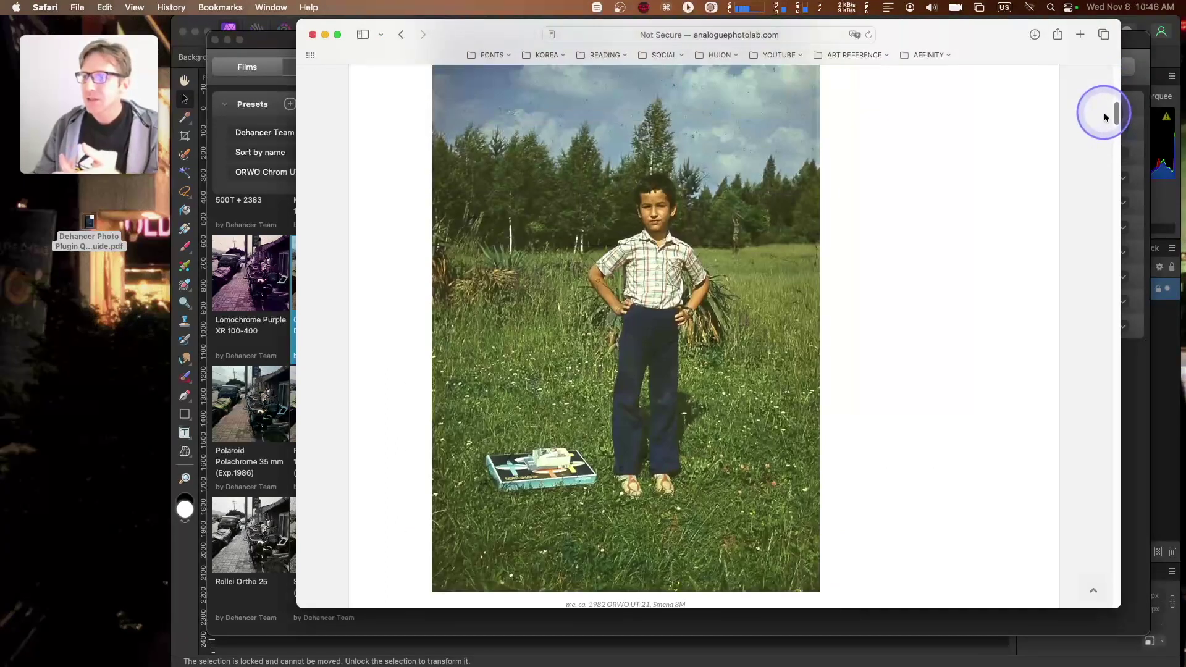
Compare the ORWO UT-21 sample photos in the article with the Dehancer preview by repositioning the browser window.
{"action": "left_click_drag", "start_coordinate": [904, 35], "coordinate": [787, 440]}
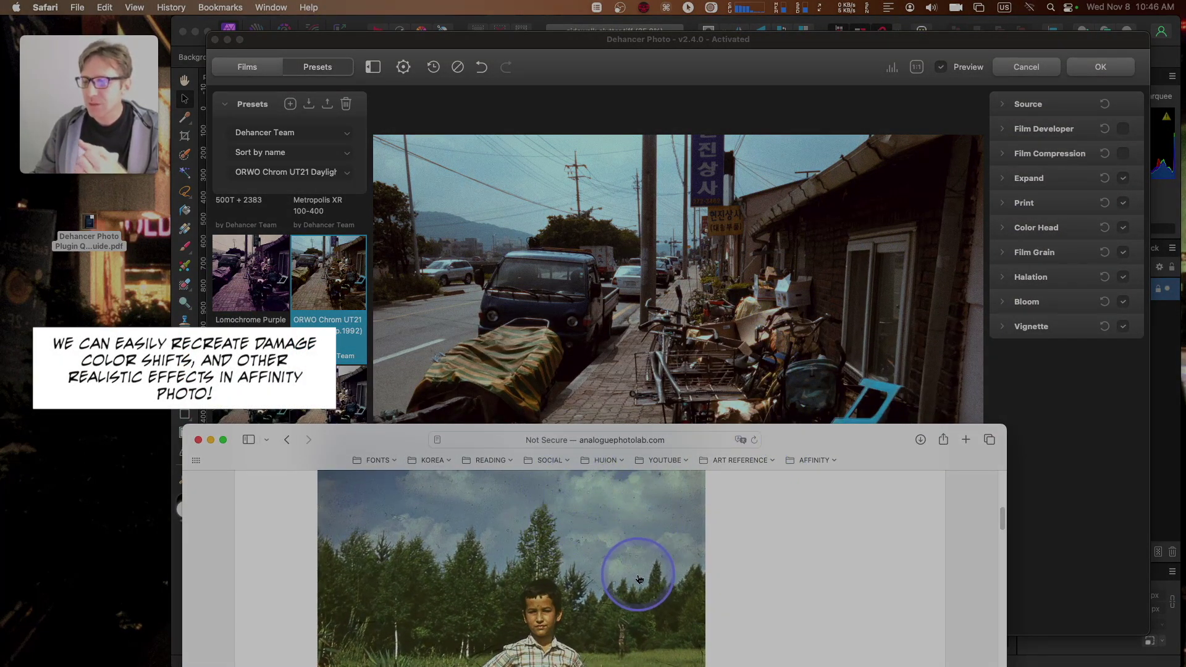
{"action": "left_click_drag", "start_coordinate": [332, 439], "coordinate": [917, 74]}
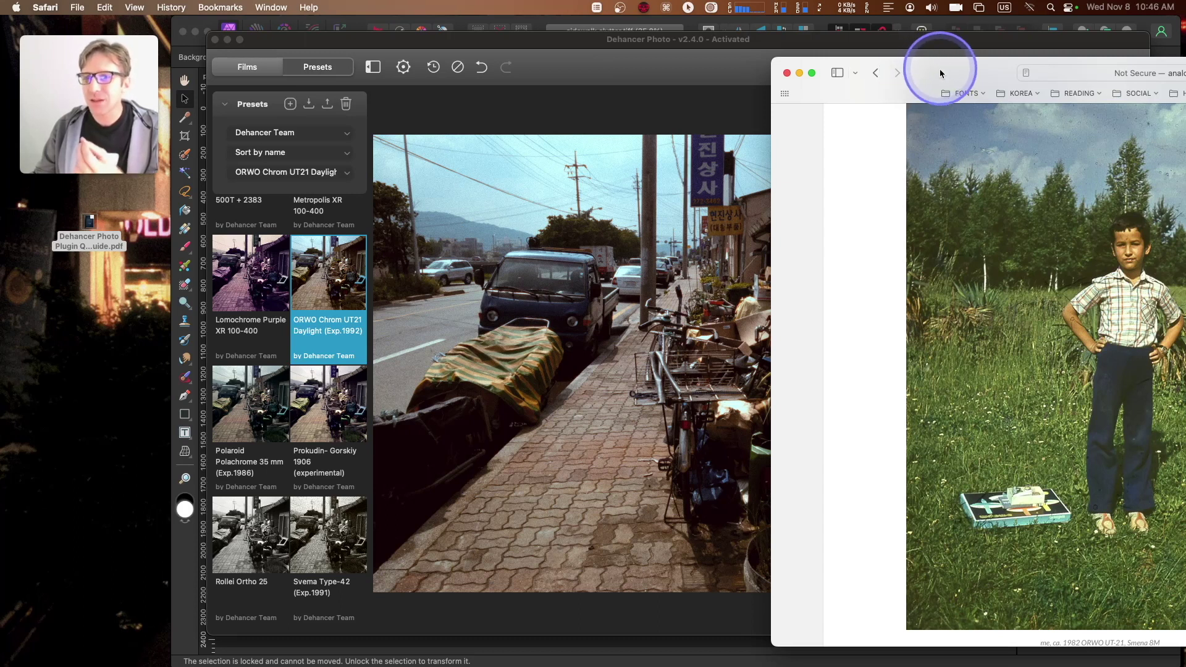
{"action": "left_click_drag", "start_coordinate": [941, 73], "coordinate": [264, 239]}
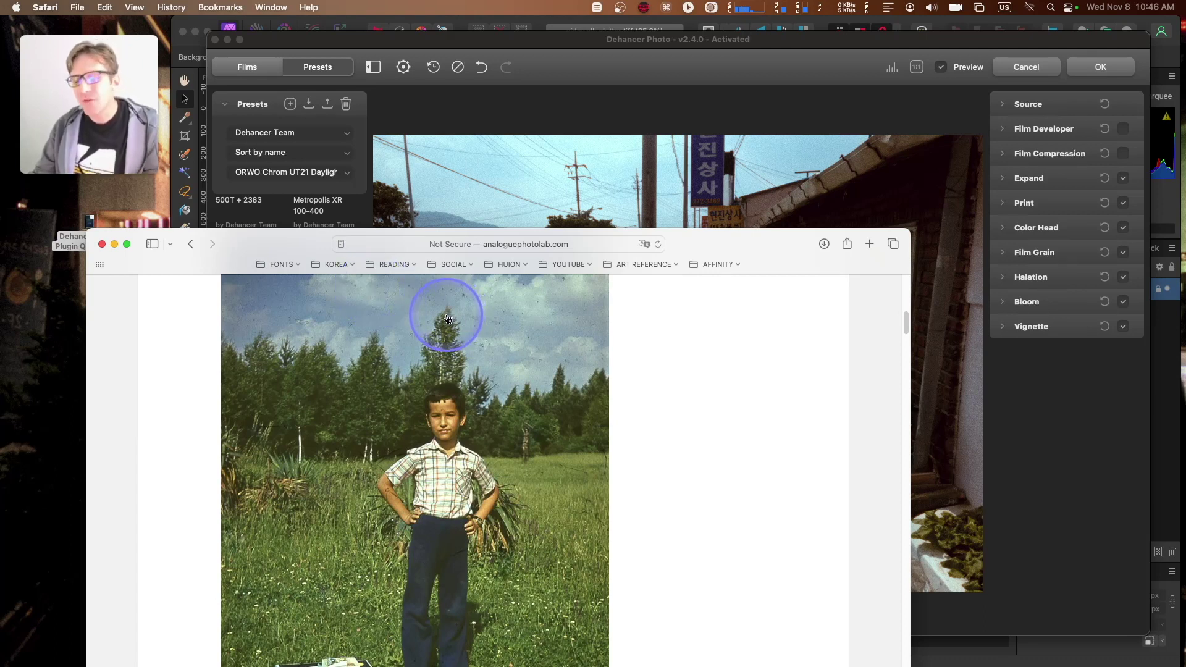
{"action": "left_click_drag", "start_coordinate": [297, 251], "coordinate": [377, 55]}
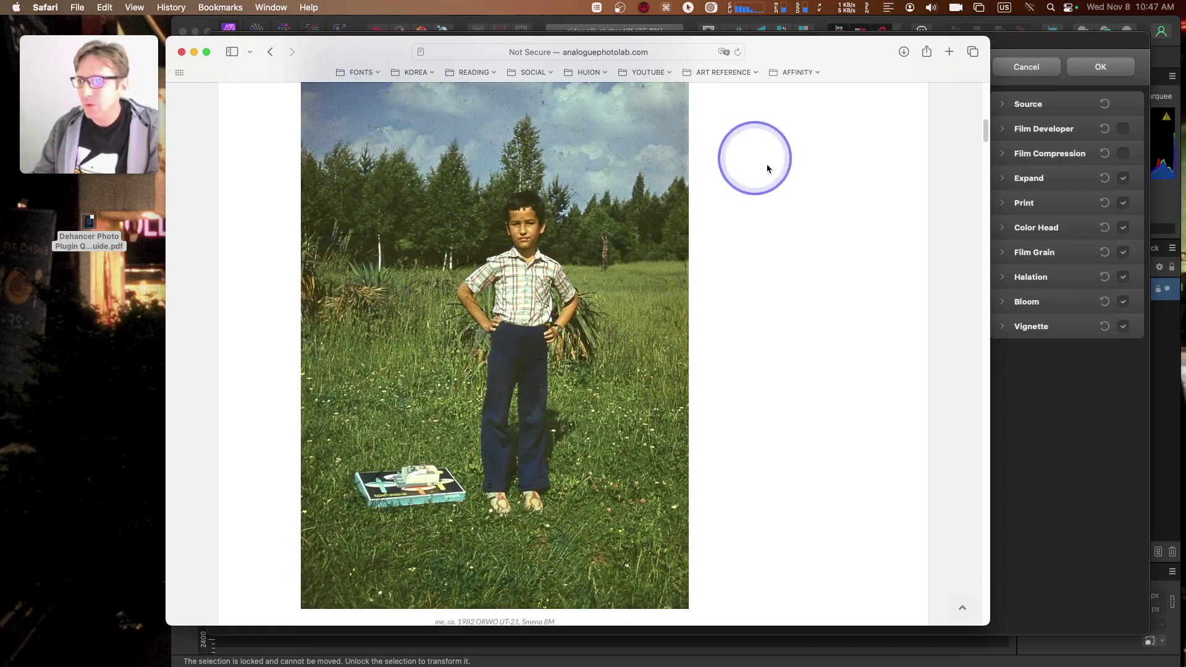
{"action": "left_click_drag", "start_coordinate": [986, 131], "coordinate": [995, 175]}
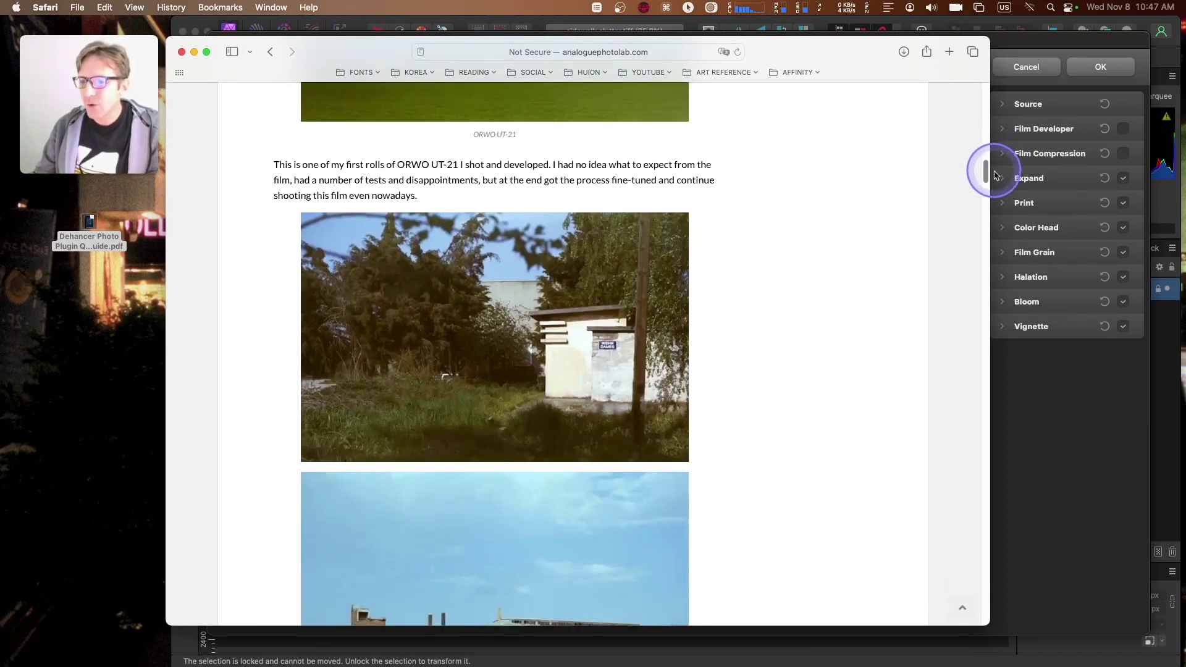
{"action": "left_click_drag", "start_coordinate": [246, 45], "coordinate": [719, 68]}
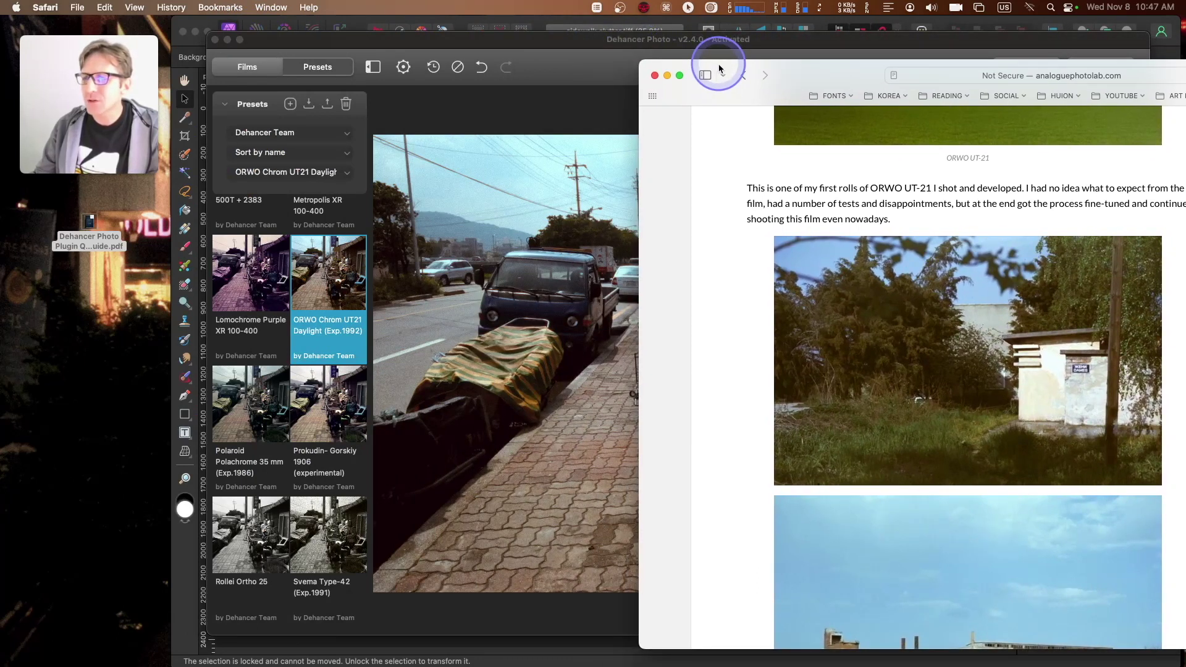
Place the Dehancer and Safari windows side by side and return to the article's 1982 ORWO Chrom UT-21 sample photo for comparison.
{"action": "left_click_drag", "start_coordinate": [604, 41], "coordinate": [560, 63]}
{"action": "left_click", "coordinate": [936, 74]}
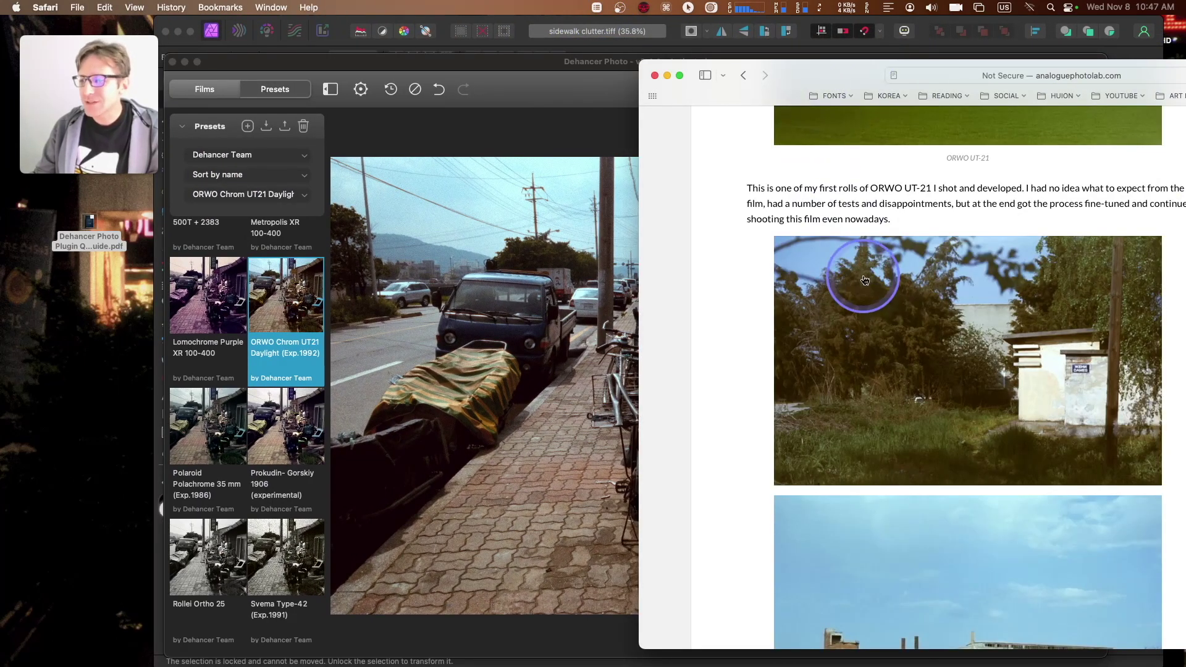
{"action": "left_click_drag", "start_coordinate": [807, 80], "coordinate": [802, 46]}
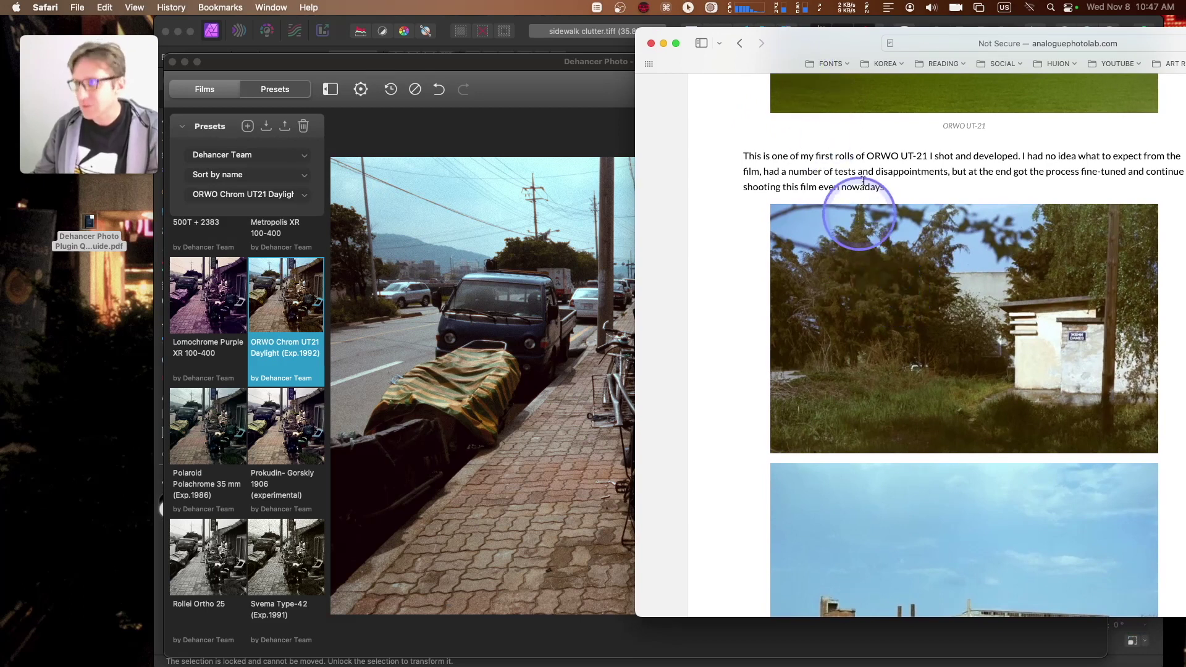
{"action": "scroll", "coordinate": [926, 309], "scroll_direction": "up", "scroll_amount": 15}
{"action": "scroll", "coordinate": [938, 327], "scroll_direction": "up", "scroll_amount": 5}
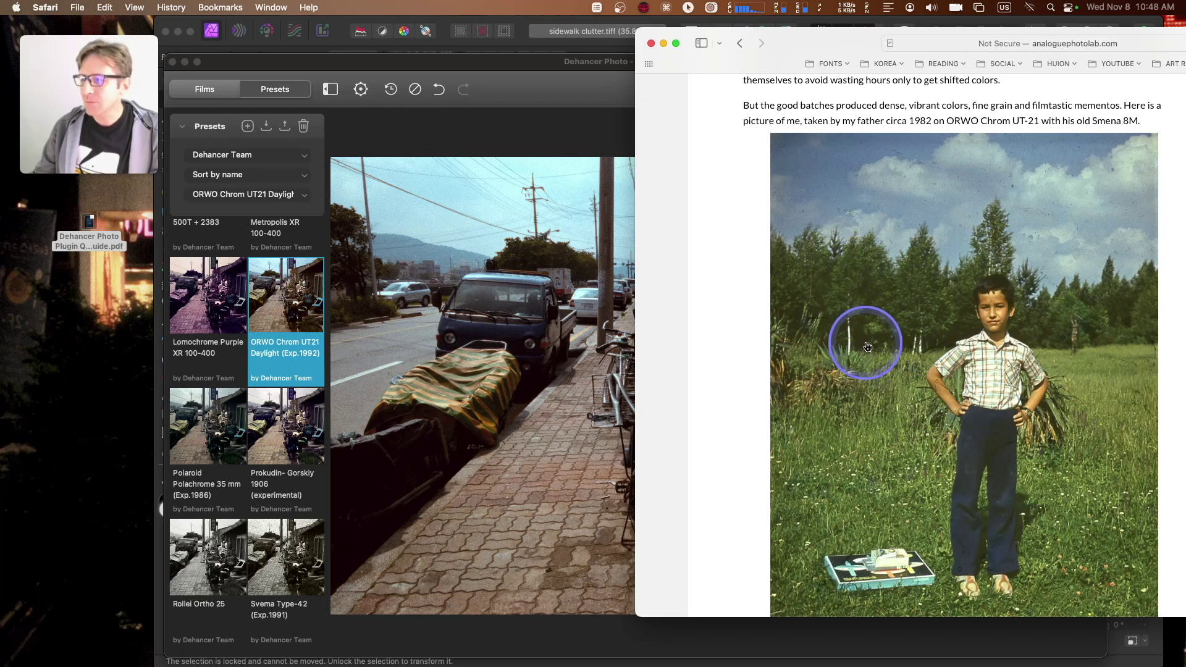
Switch back to the Dehancer Photo window in Affinity Photo 2 and reposition it so the whole plugin is in view.
{"action": "left_click_drag", "start_coordinate": [668, 35], "coordinate": [390, 74]}
{"action": "left_click", "coordinate": [382, 80]}
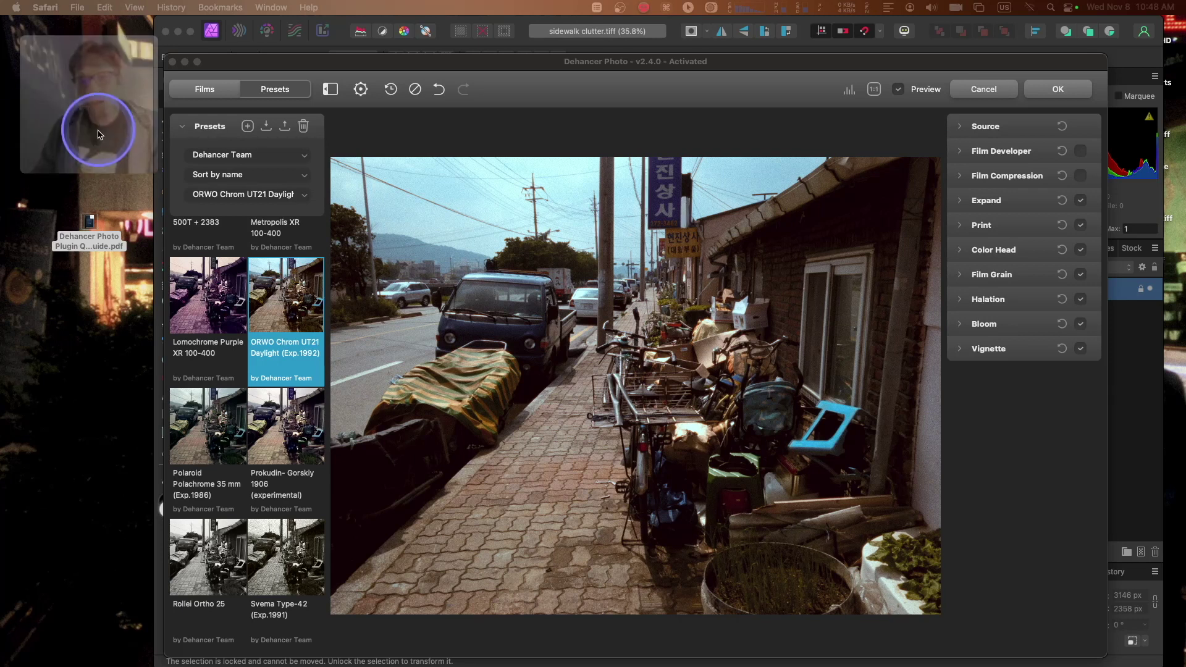
{"action": "left_click_drag", "start_coordinate": [794, 77], "coordinate": [810, 58]}
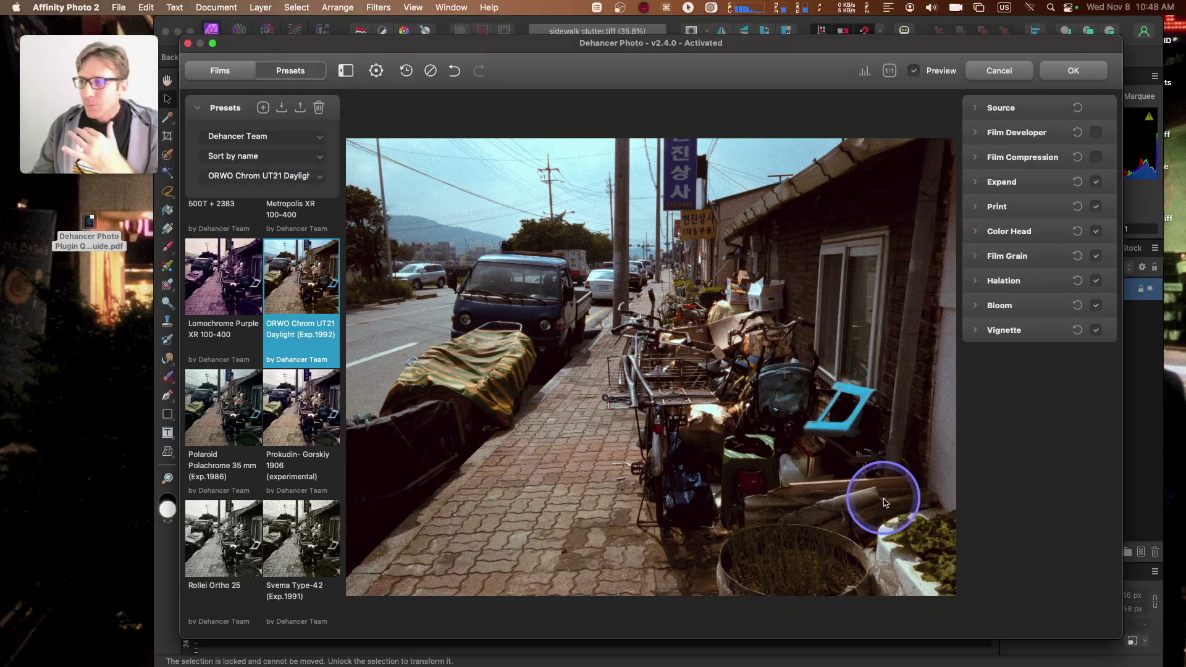
{"action": "left_click_drag", "start_coordinate": [531, 43], "coordinate": [546, 40]}
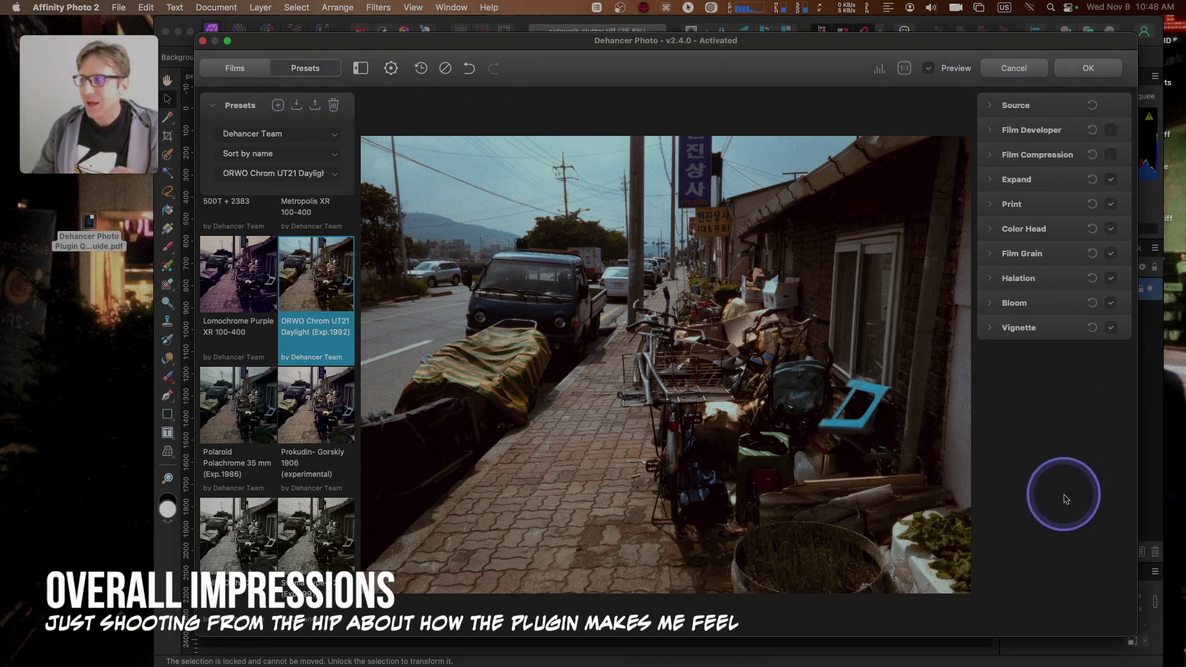
Look over the Film Grain and Halation settings of the ORWO Chrom UT21 preset, collapsing each section after viewing.
{"action": "left_click", "coordinate": [990, 135]}
{"action": "left_click", "coordinate": [993, 135]}
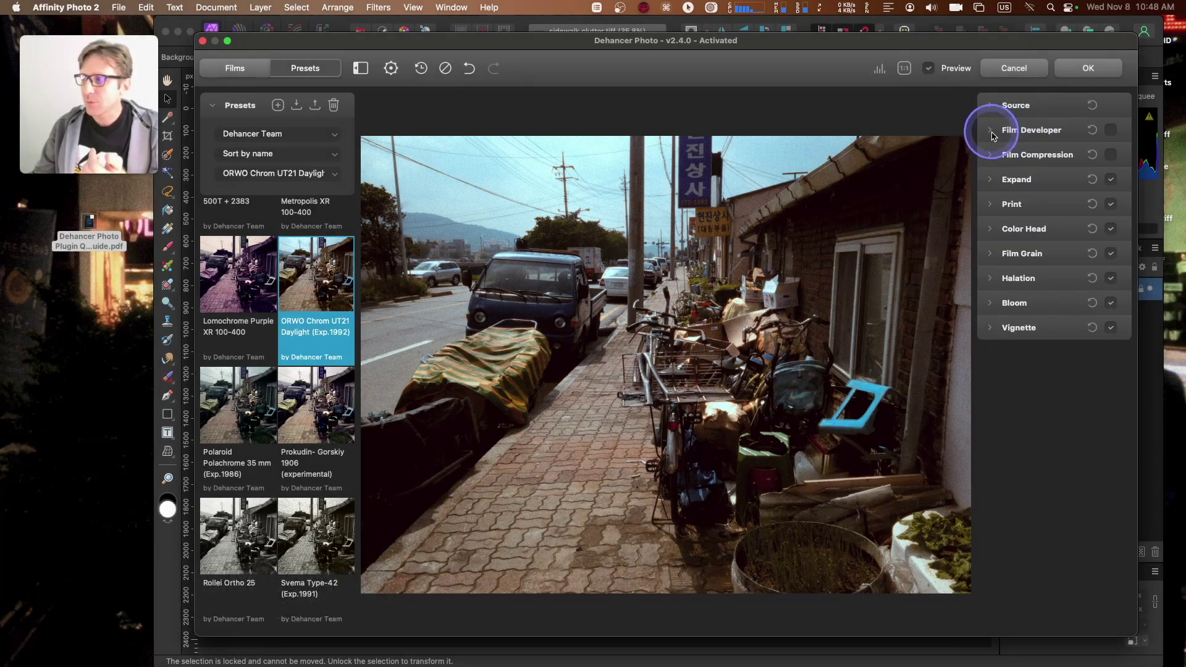
{"action": "left_click", "coordinate": [992, 255]}
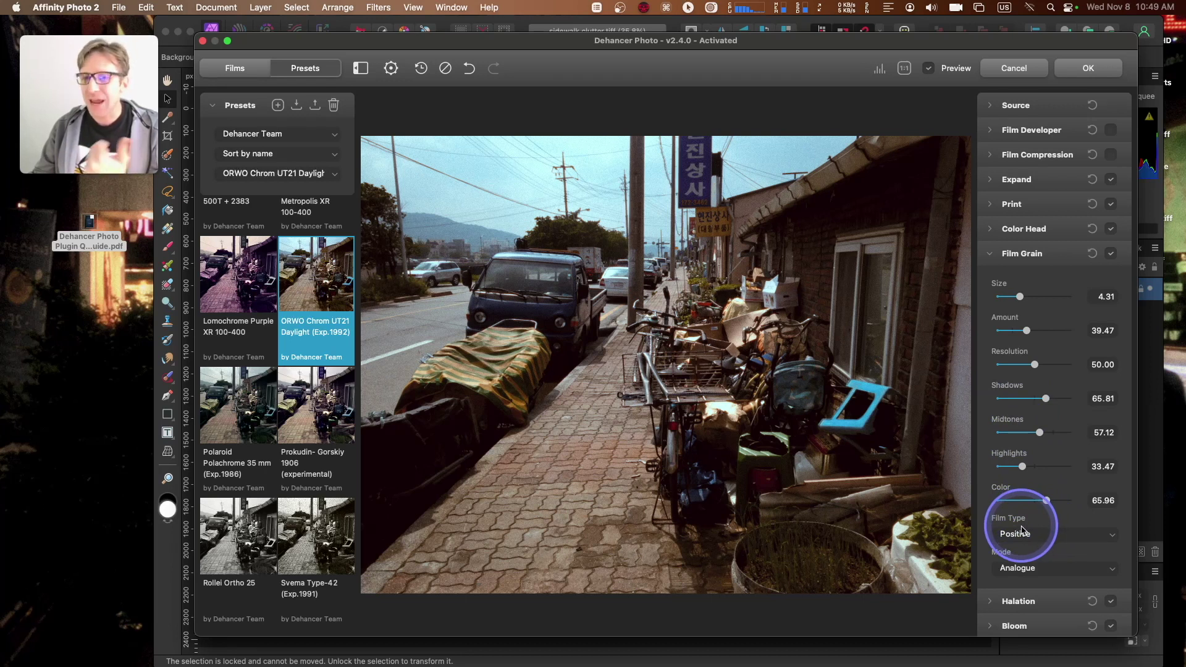
{"action": "left_click", "coordinate": [991, 255]}
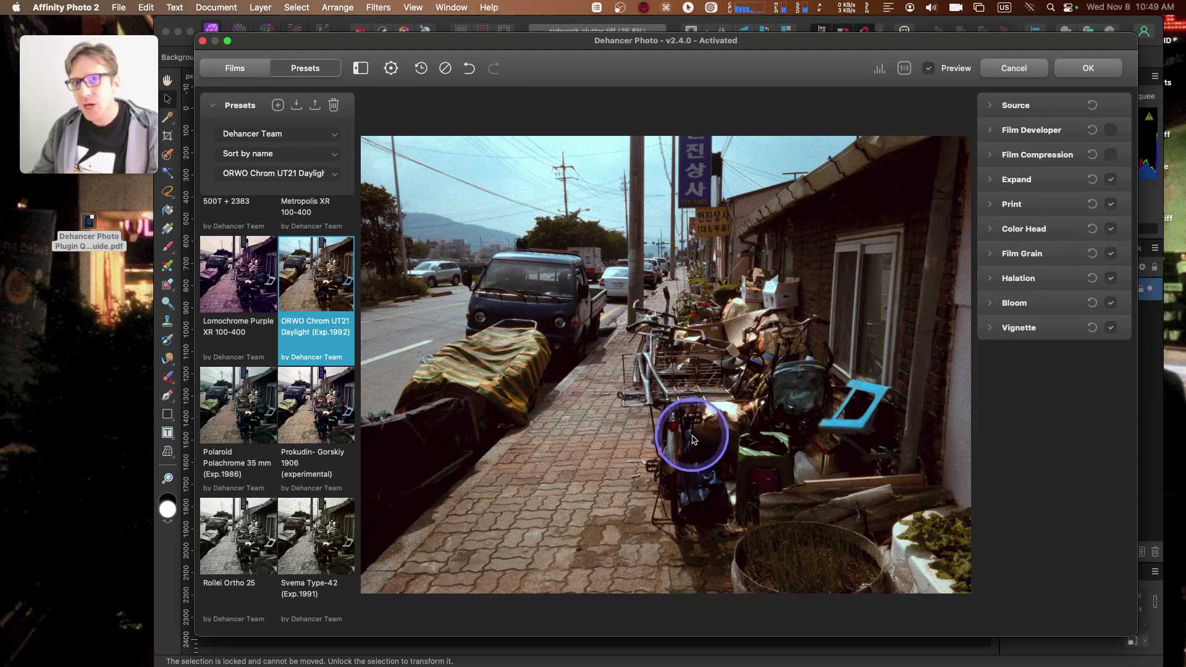
{"action": "left_click", "coordinate": [989, 279]}
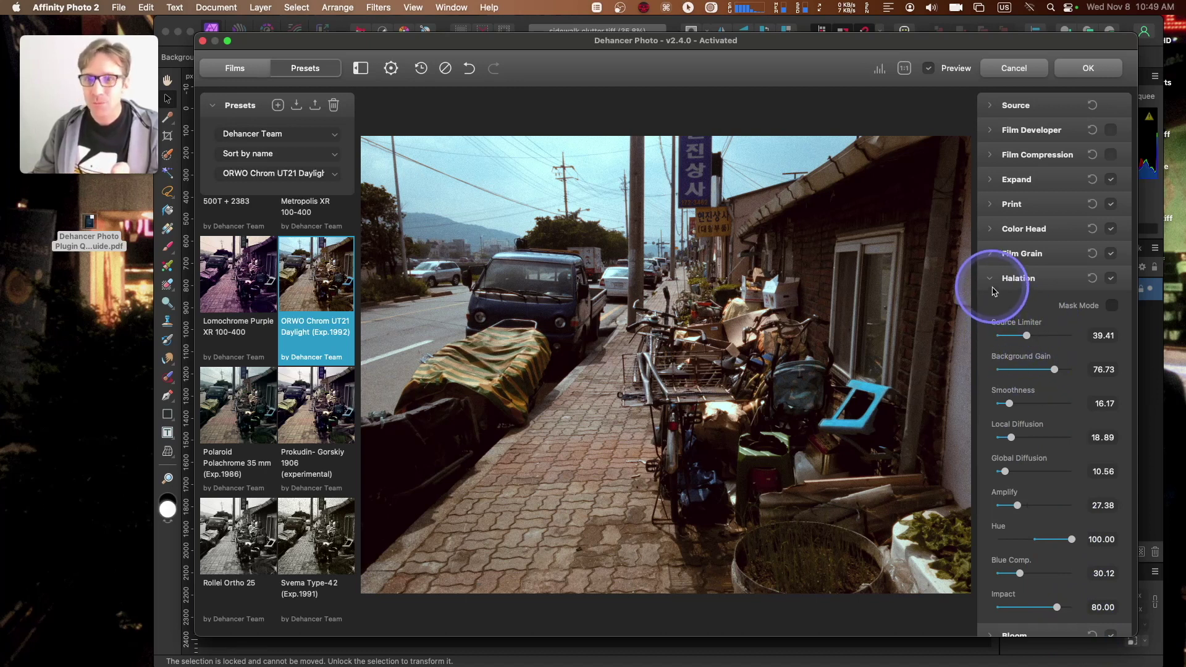
{"action": "mouse_move", "coordinate": [818, 40]}
{"action": "left_mouse_down"}
{"action": "mouse_move", "coordinate": [811, 255]}
{"action": "mouse_move", "coordinate": [816, 41]}
{"action": "left_mouse_up"}
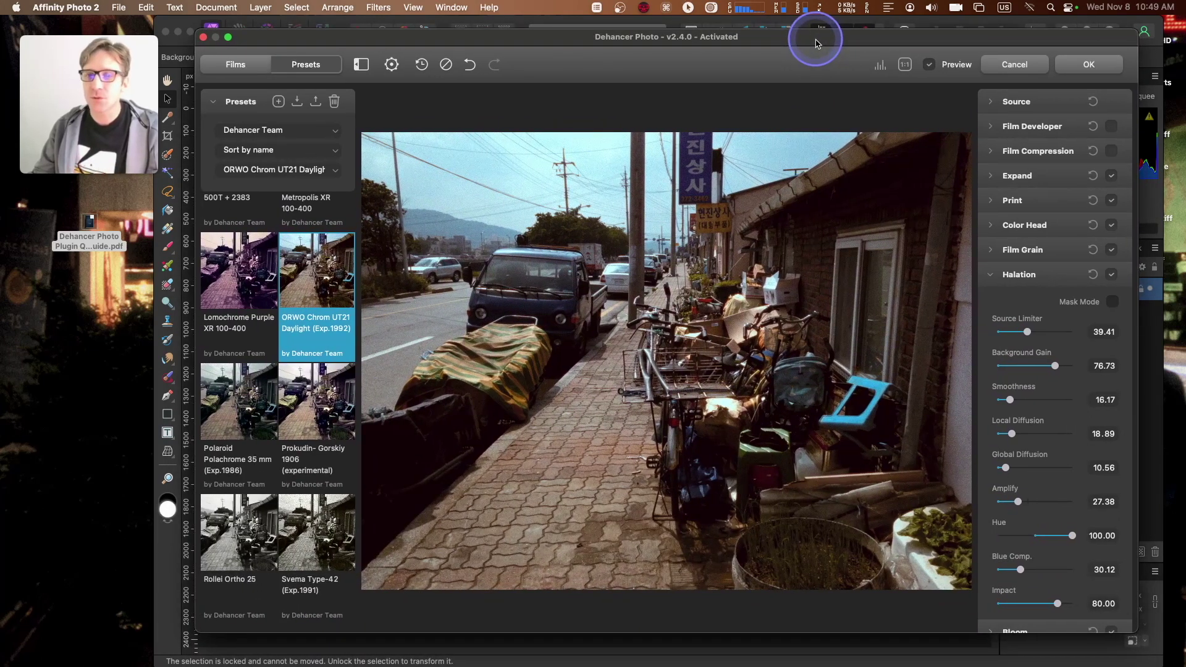
{"action": "left_click", "coordinate": [1019, 274]}
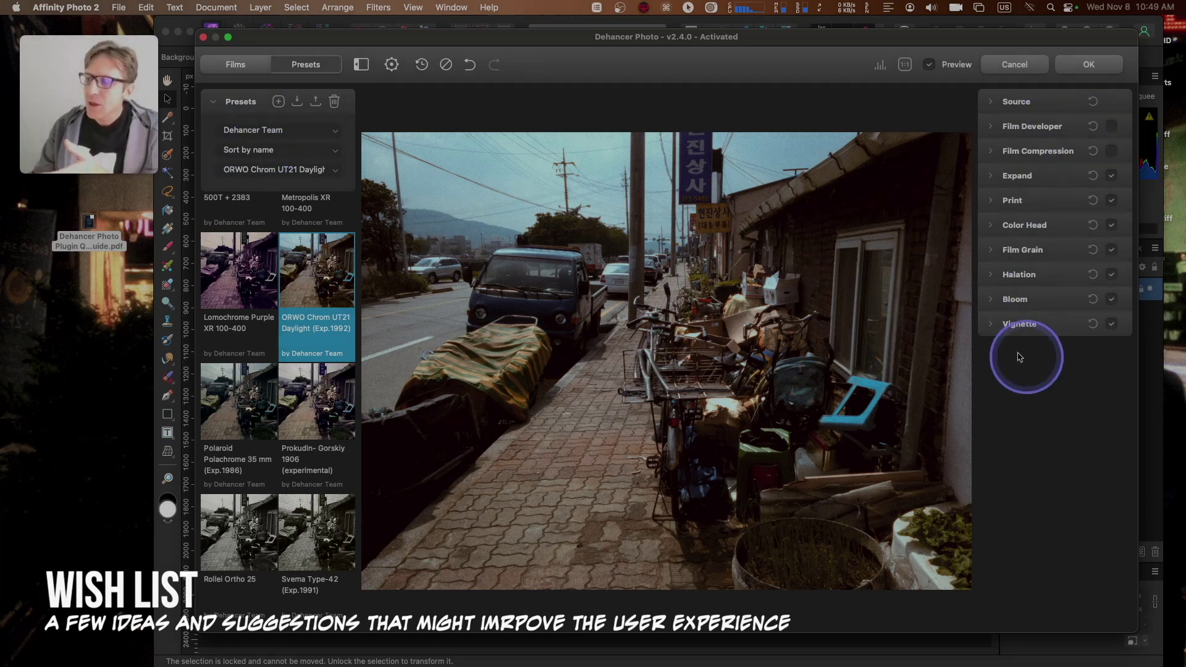
Review the Source, Film Developer, Film Compression and Expand settings with several sections open together, and collapse them all again.
{"action": "left_click", "coordinate": [991, 104]}
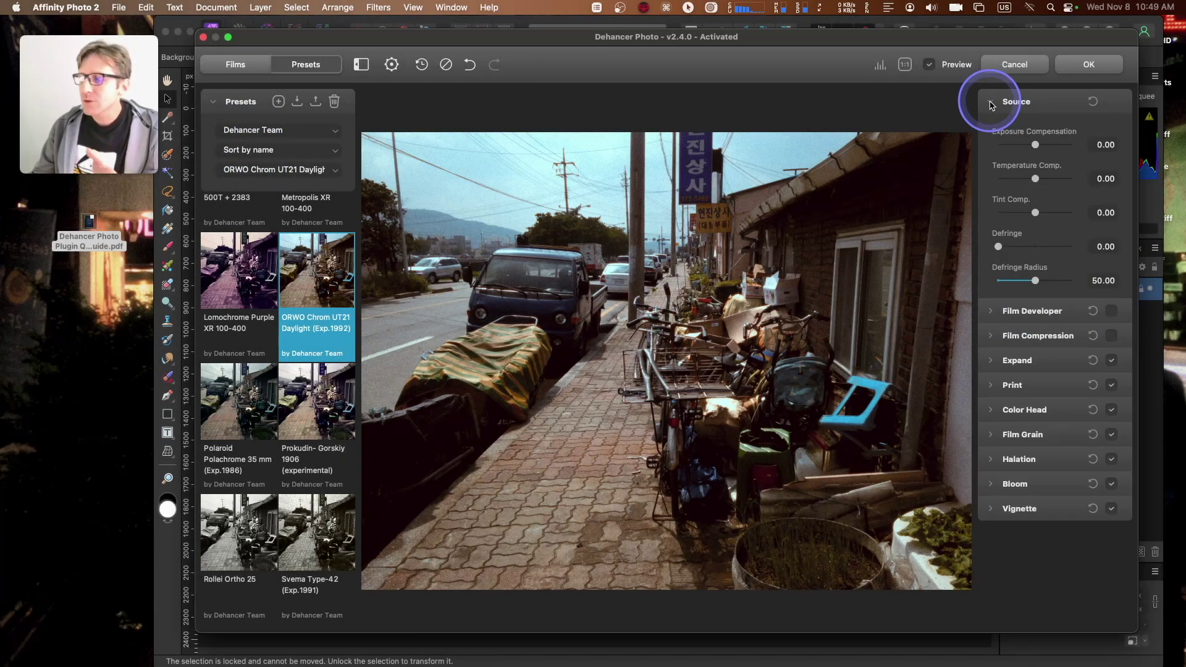
{"action": "left_click", "coordinate": [990, 310]}
{"action": "left_click", "coordinate": [991, 511]}
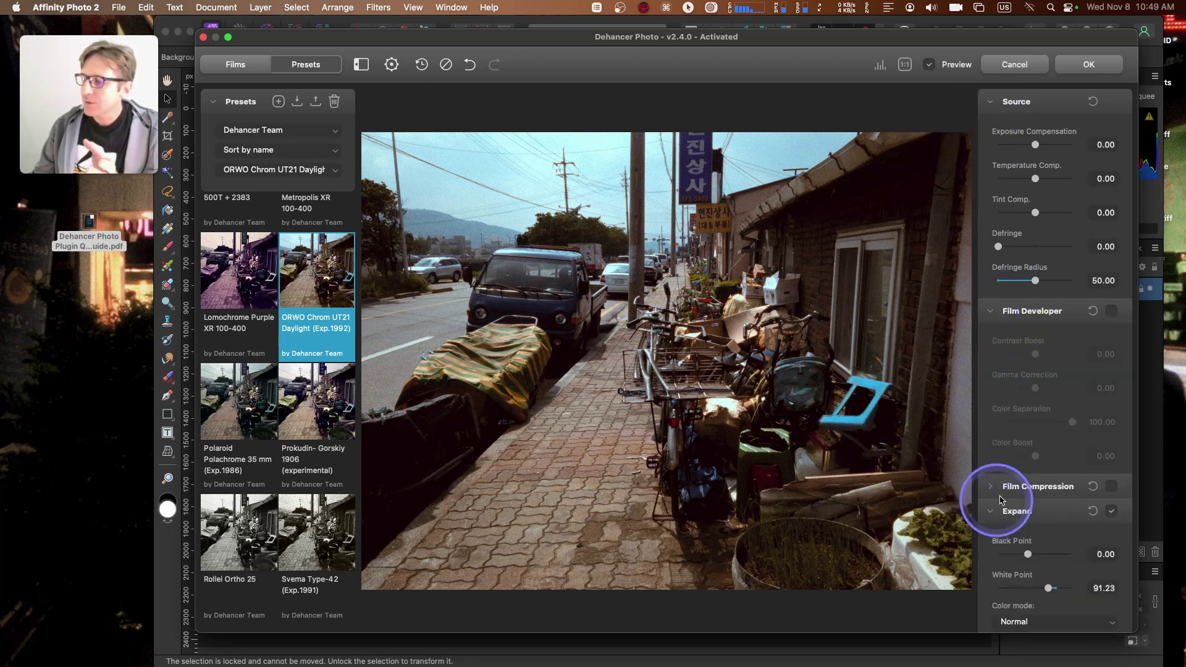
{"action": "left_click", "coordinate": [992, 510]}
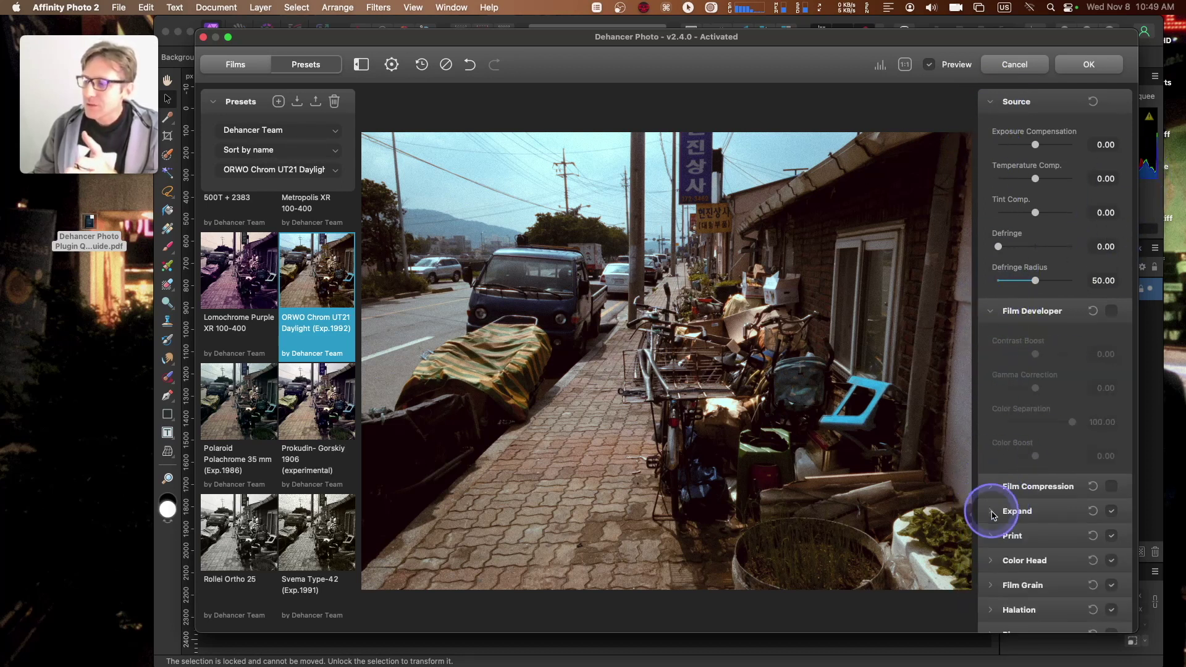
{"action": "left_click", "coordinate": [992, 486]}
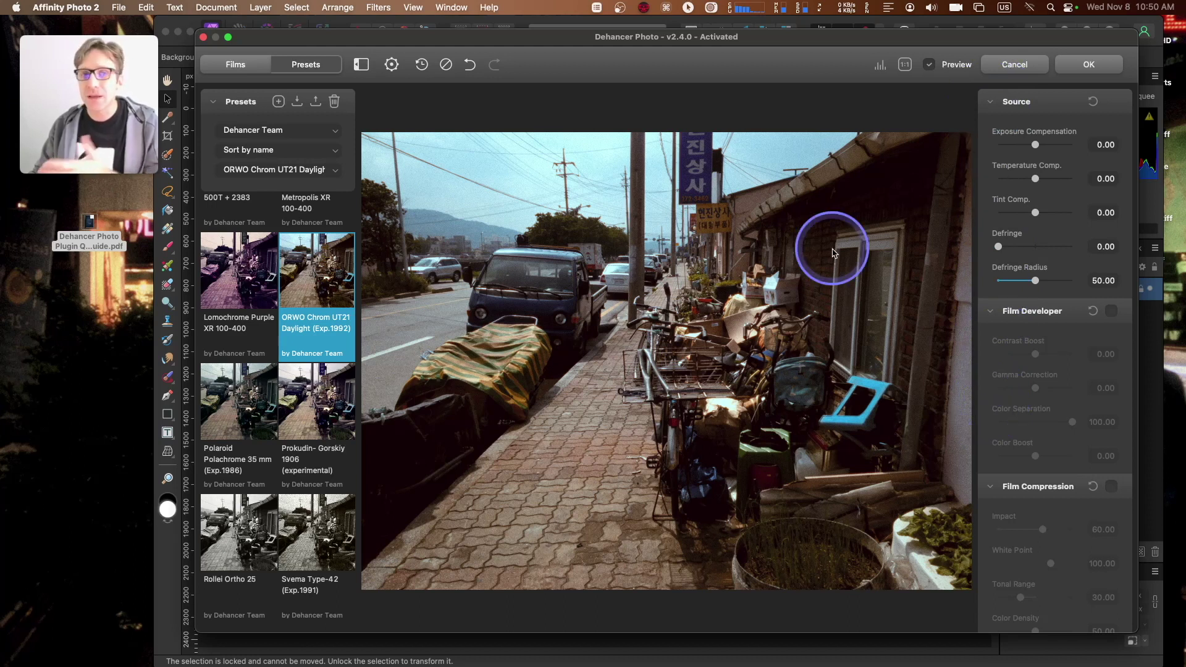
{"action": "left_click", "coordinate": [991, 101]}
{"action": "left_click", "coordinate": [990, 126]}
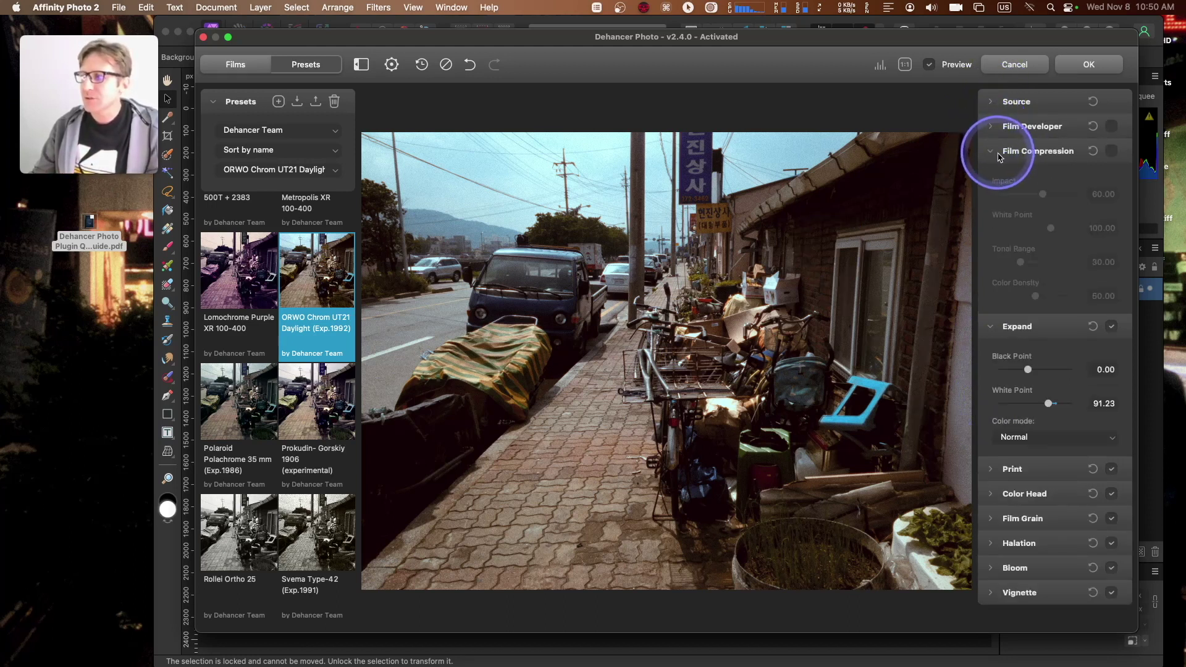
{"action": "left_click", "coordinate": [993, 152]}
{"action": "left_click", "coordinate": [992, 176]}
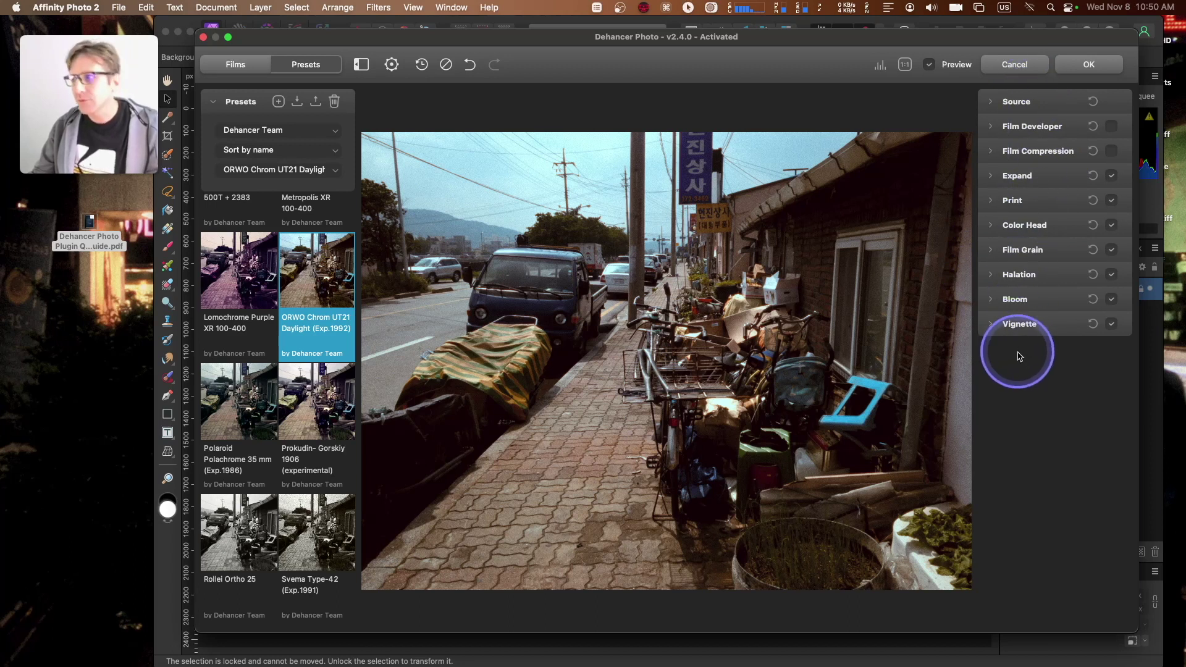
Look briefly at the Film Grain and Bloom settings and collapse both sections.
{"action": "left_click", "coordinate": [991, 250]}
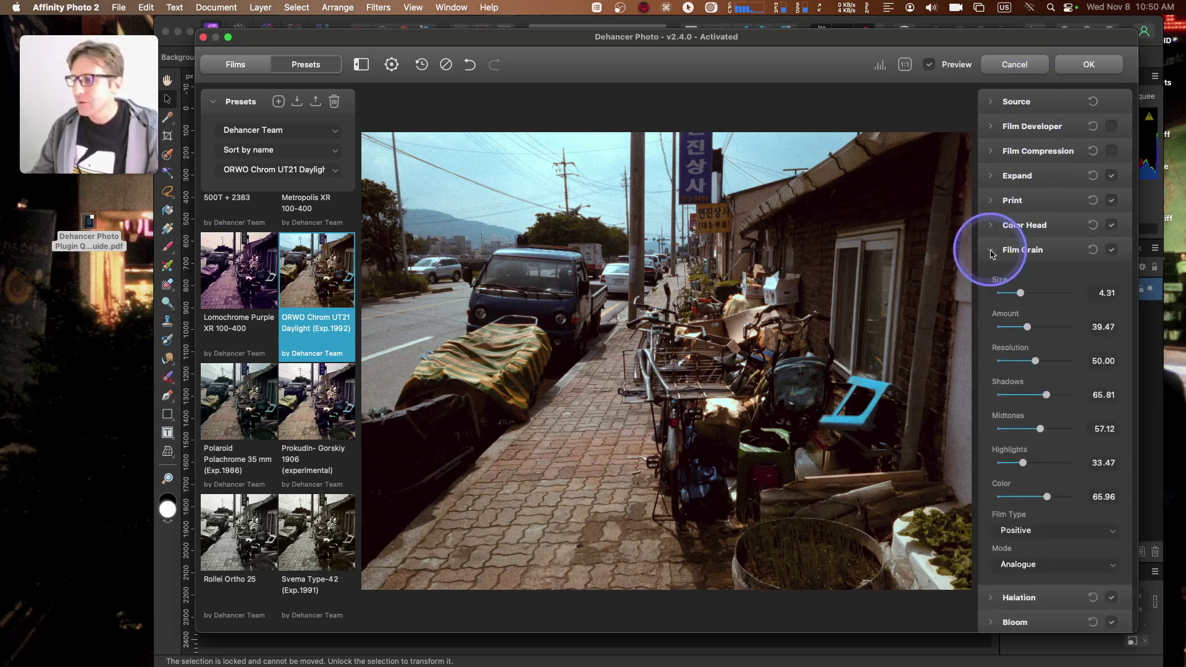
{"action": "left_click", "coordinate": [990, 251]}
{"action": "left_click", "coordinate": [991, 299]}
{"action": "left_click", "coordinate": [991, 300]}
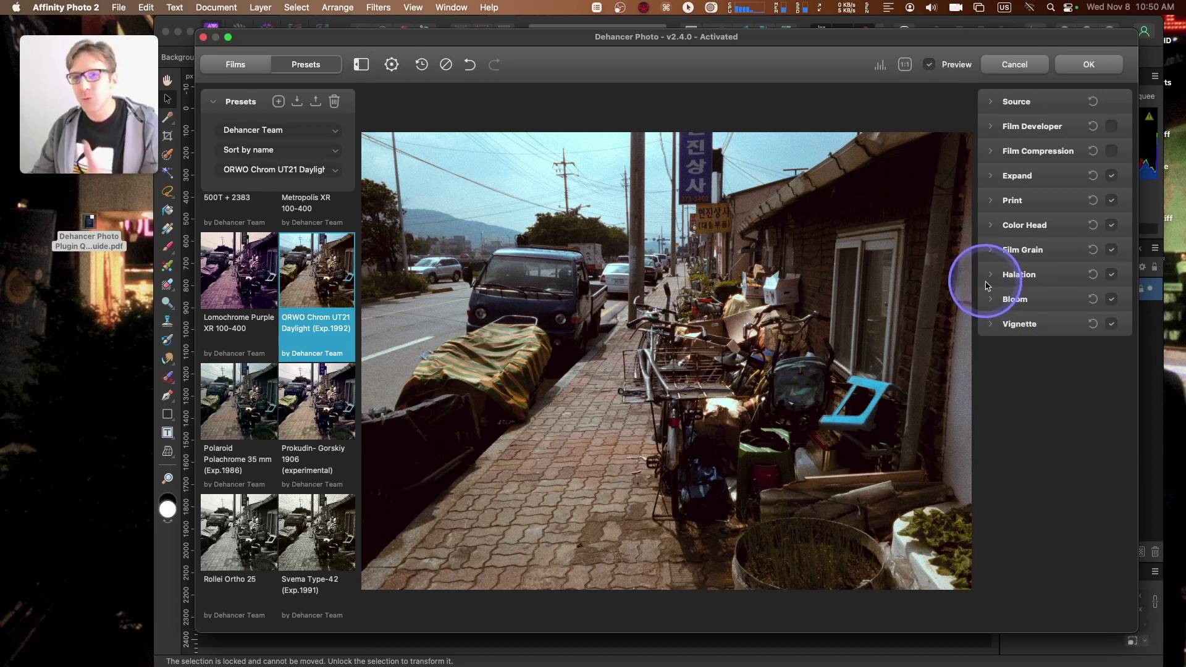
View the Print, Source, Vignette and Color Head settings one after another and collapse the sections again.
{"action": "left_click", "coordinate": [996, 202]}
{"action": "left_click", "coordinate": [991, 102]}
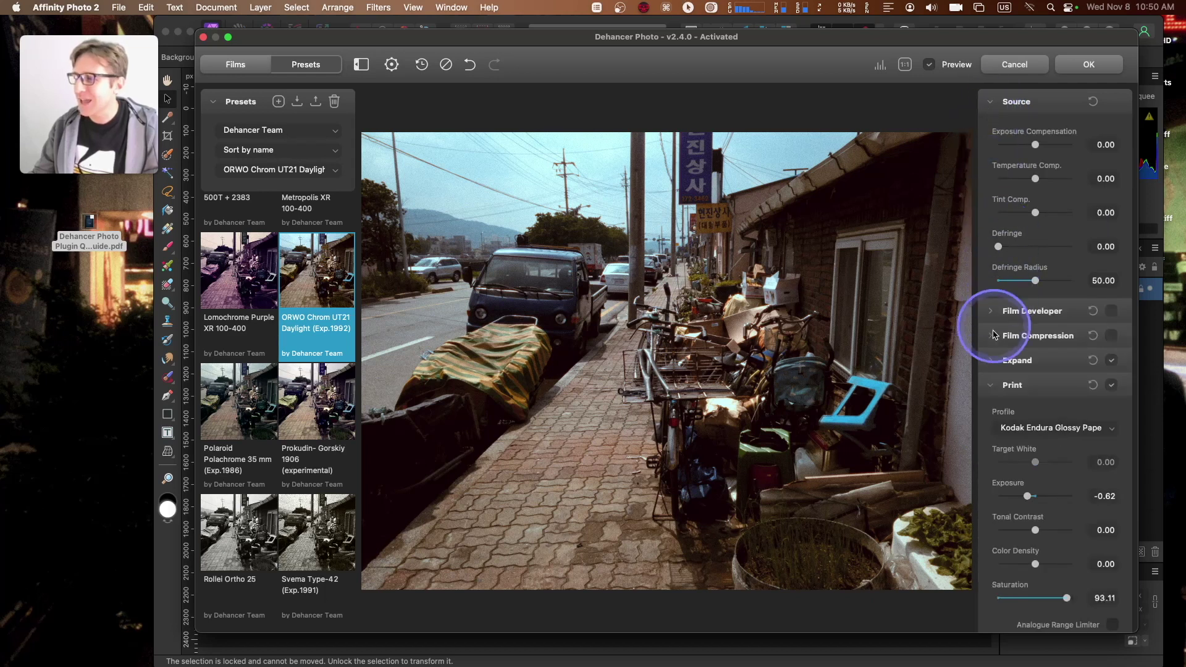
{"action": "left_click", "coordinate": [994, 385]}
{"action": "left_click", "coordinate": [991, 509]}
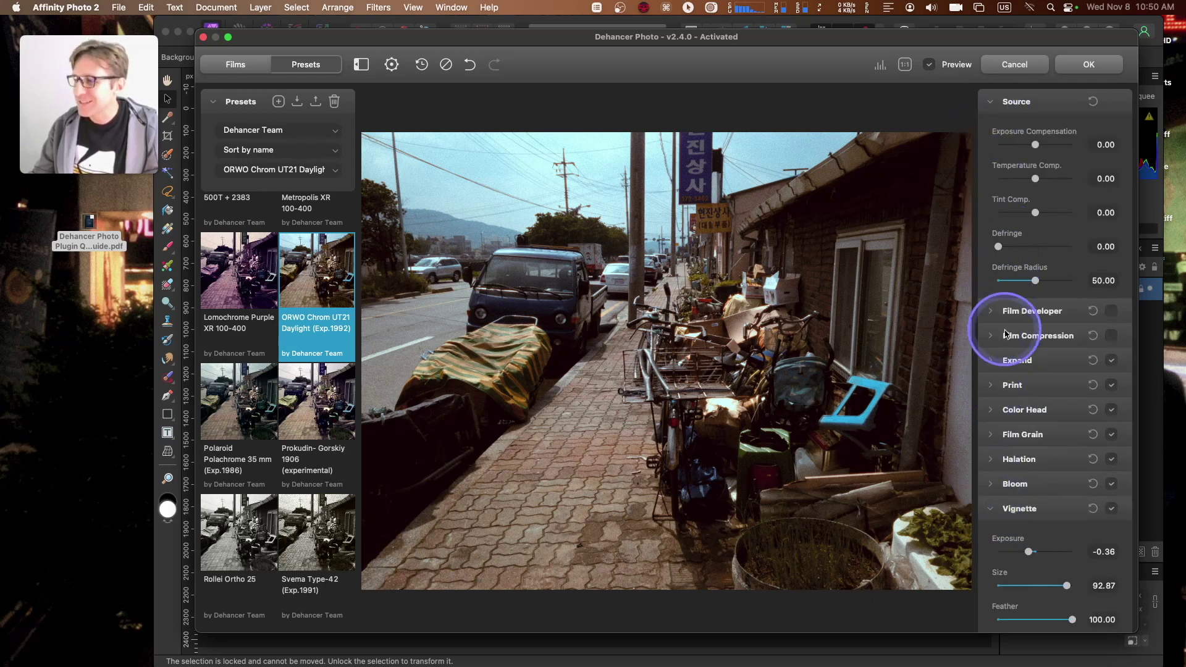
{"action": "left_click", "coordinate": [991, 411]}
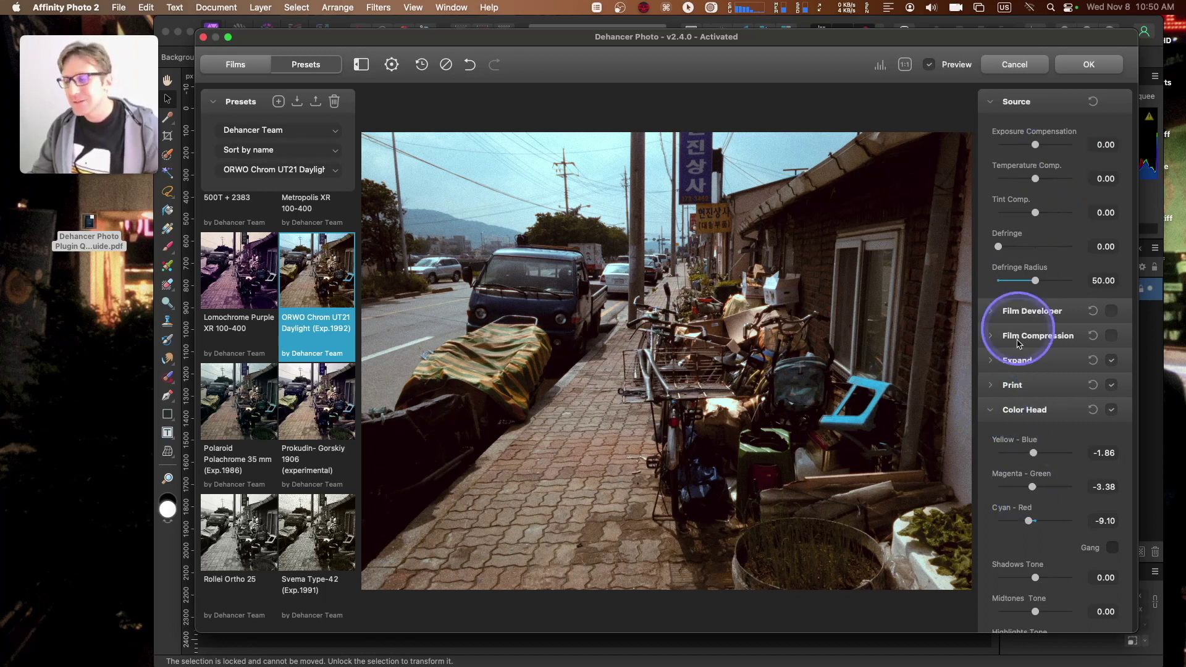
{"action": "left_click", "coordinate": [989, 102]}
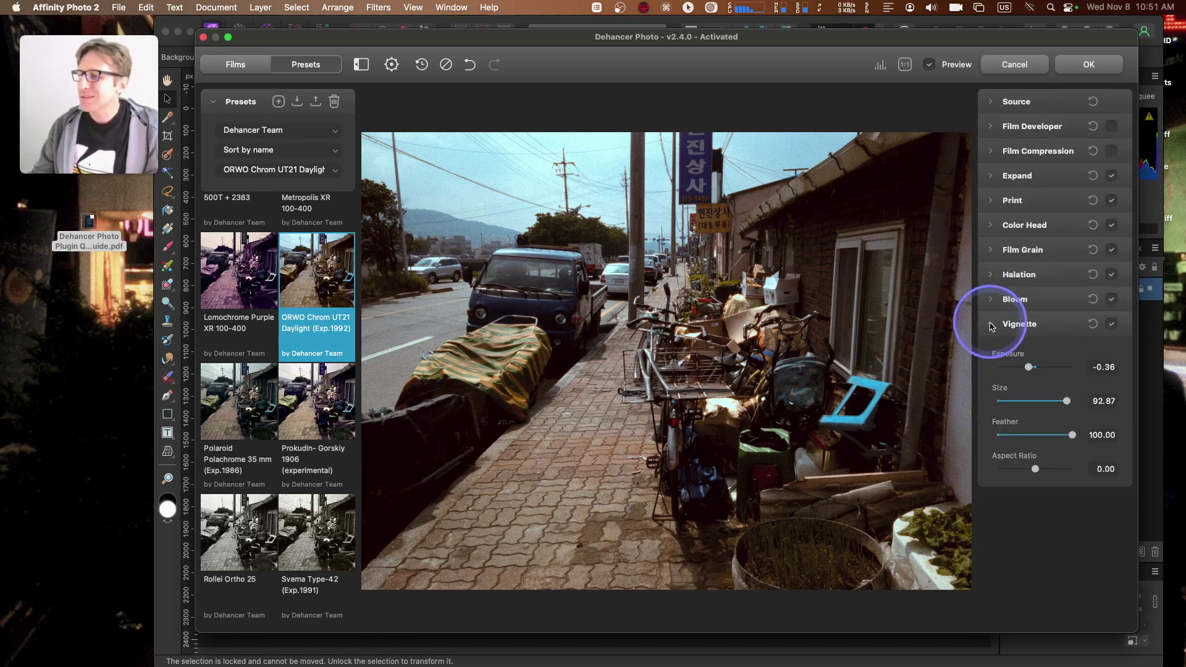
{"action": "left_click", "coordinate": [990, 323]}
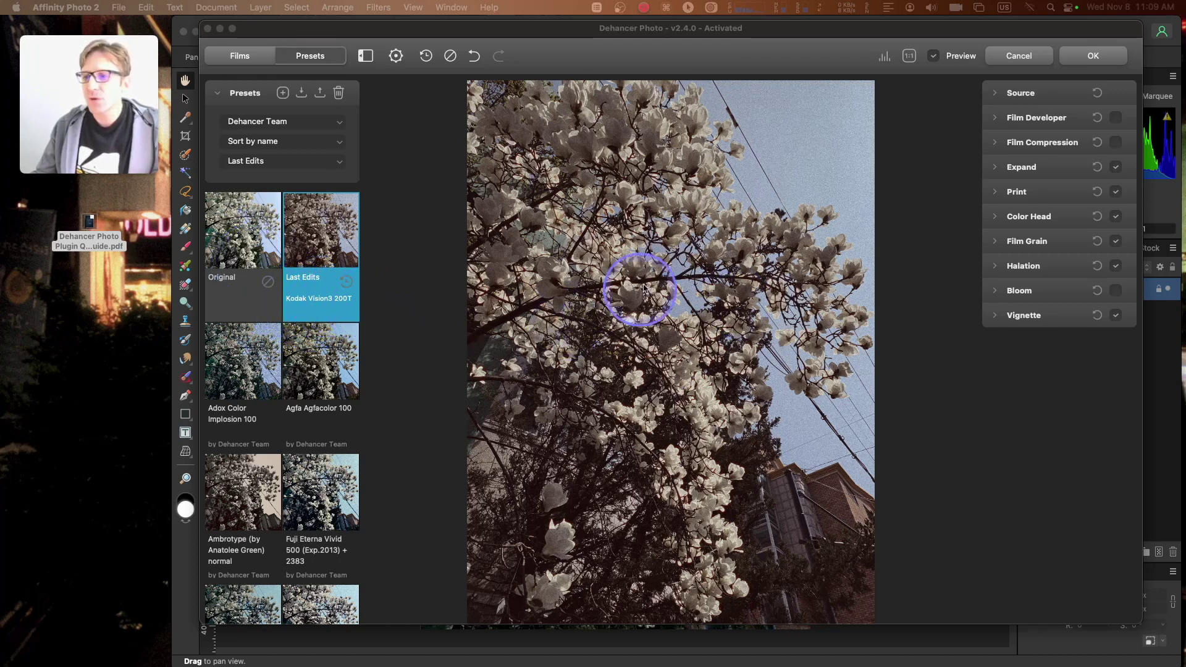
Reset the magnolia photo to Original and enable Film Profile with the Color Negative film Fujicolor Superia 200, comparing it with the neighbouring profile.
{"action": "left_click", "coordinate": [450, 57]}
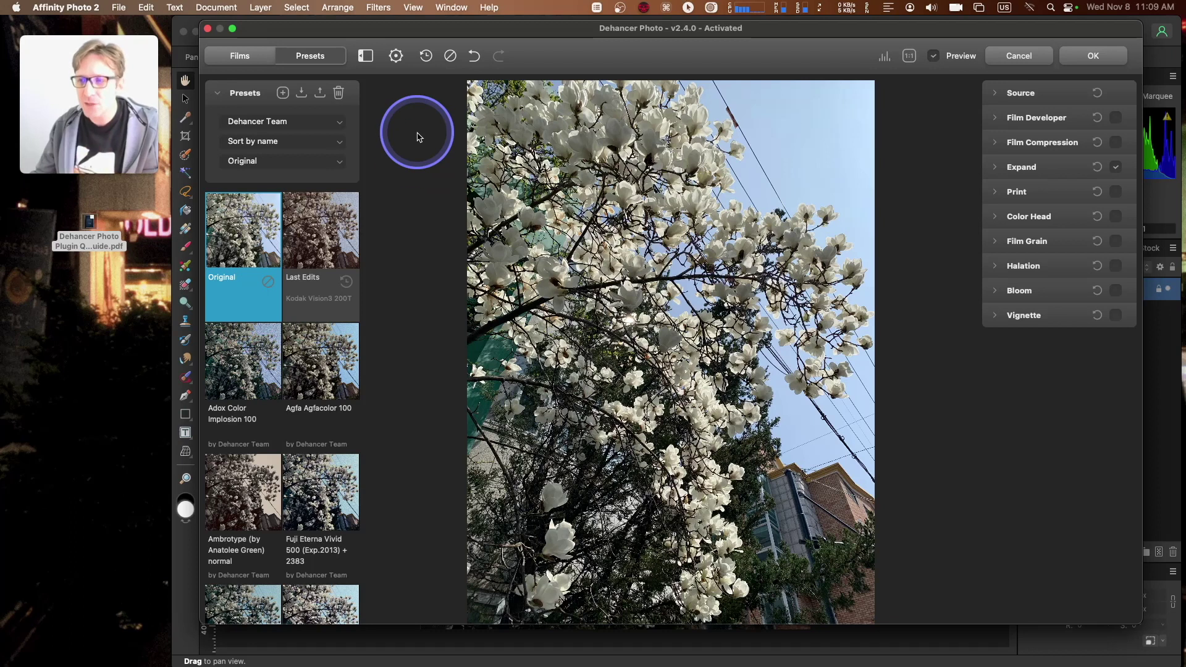
{"action": "left_click", "coordinate": [252, 62]}
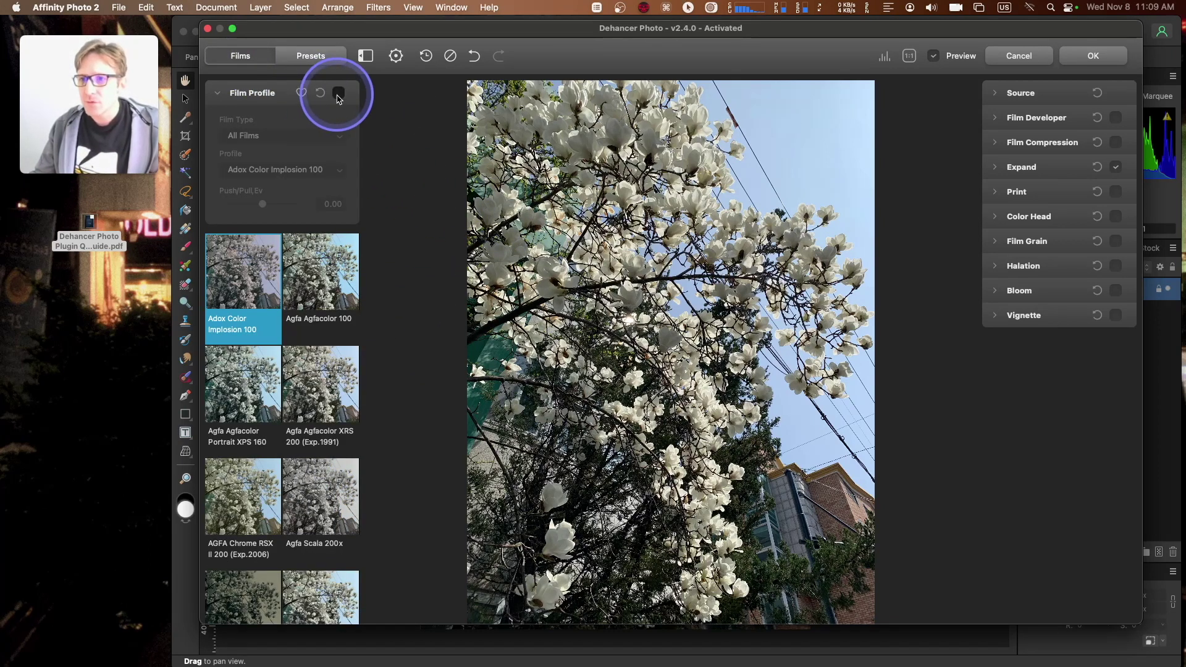
{"action": "left_click", "coordinate": [339, 93]}
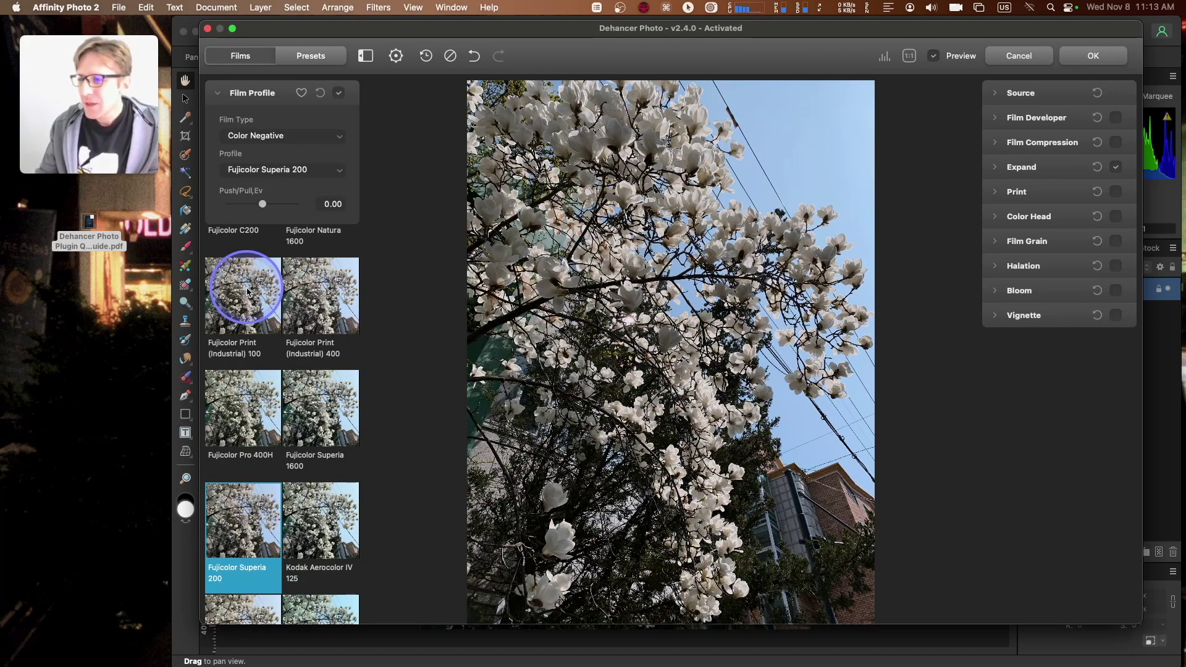
{"action": "key", "text": "Left"}
{"action": "key", "text": "Right"}
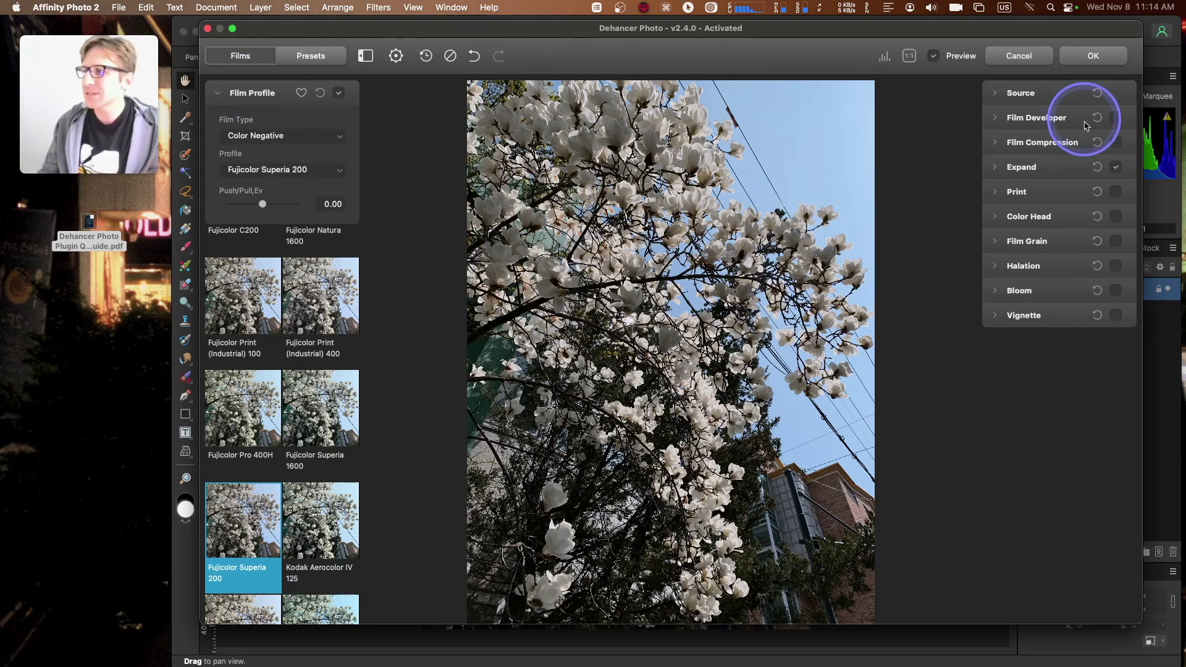
Open the Expand settings and compare the magnolia photo with Expand off and on.
{"action": "left_click", "coordinate": [988, 168]}
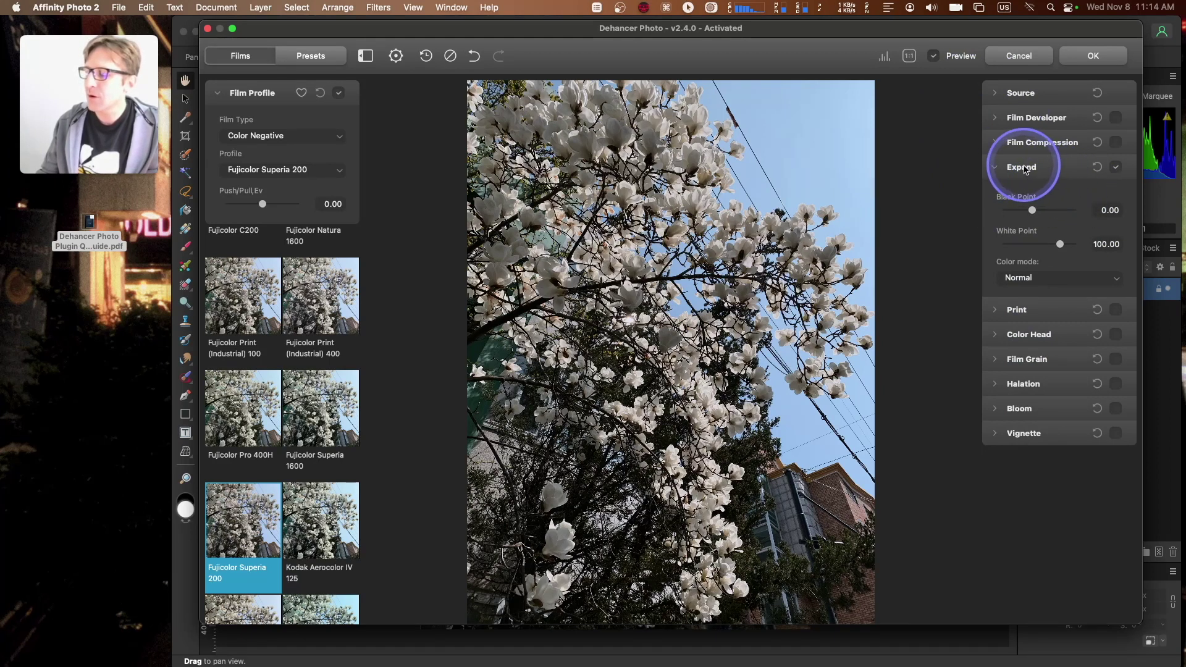
{"action": "left_click", "coordinate": [1116, 167]}
{"action": "left_click", "coordinate": [1116, 167]}
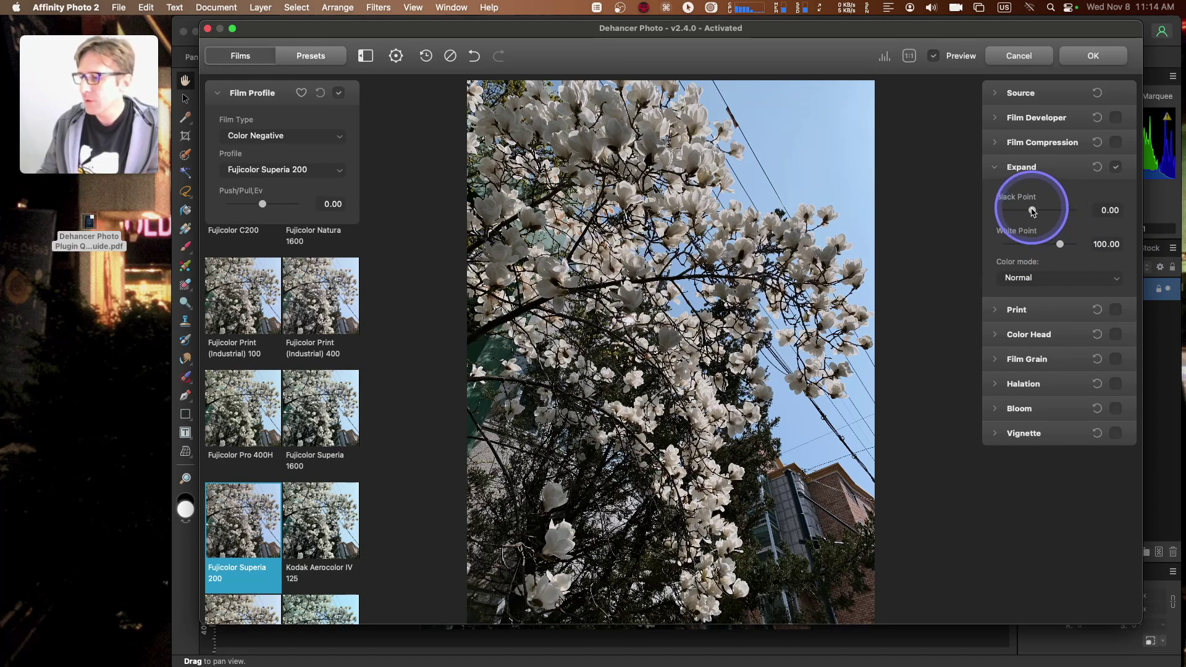
Adjust Expand's White Point, trying 85.61 and 105.01 before entering an exact value, and collapse the section.
{"action": "left_click", "coordinate": [1061, 249]}
{"action": "left_click_drag", "start_coordinate": [1060, 248], "coordinate": [1051, 247]}
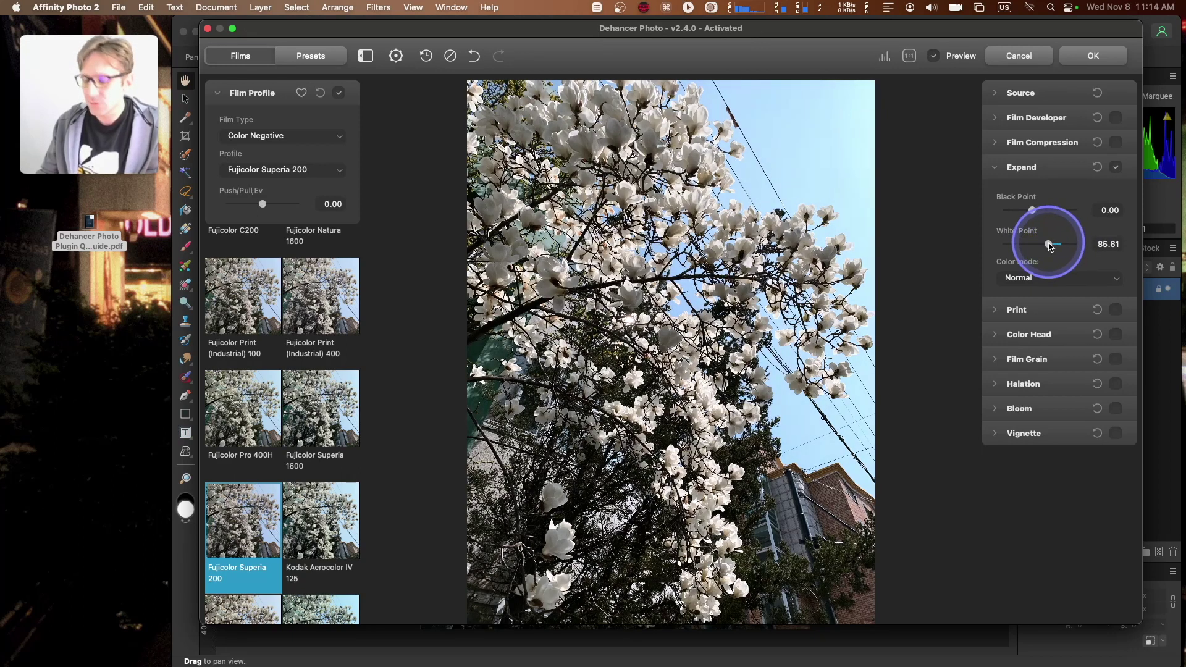
{"action": "left_click_drag", "start_coordinate": [1052, 247], "coordinate": [1067, 250]}
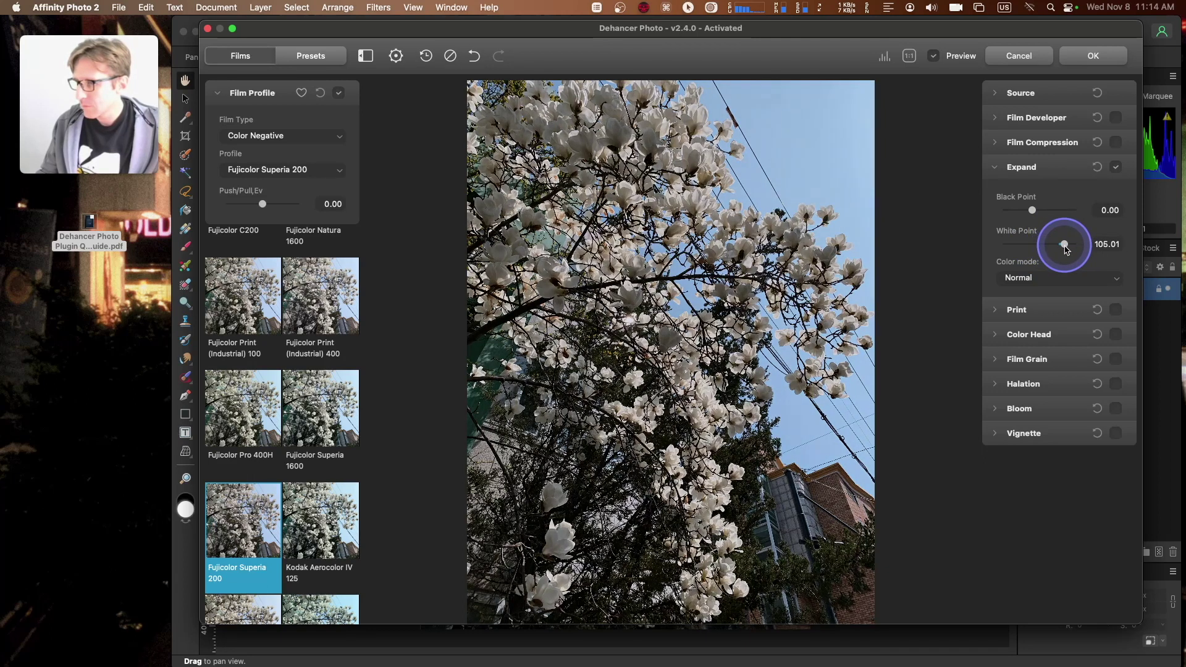
{"action": "left_click", "coordinate": [1112, 244]}
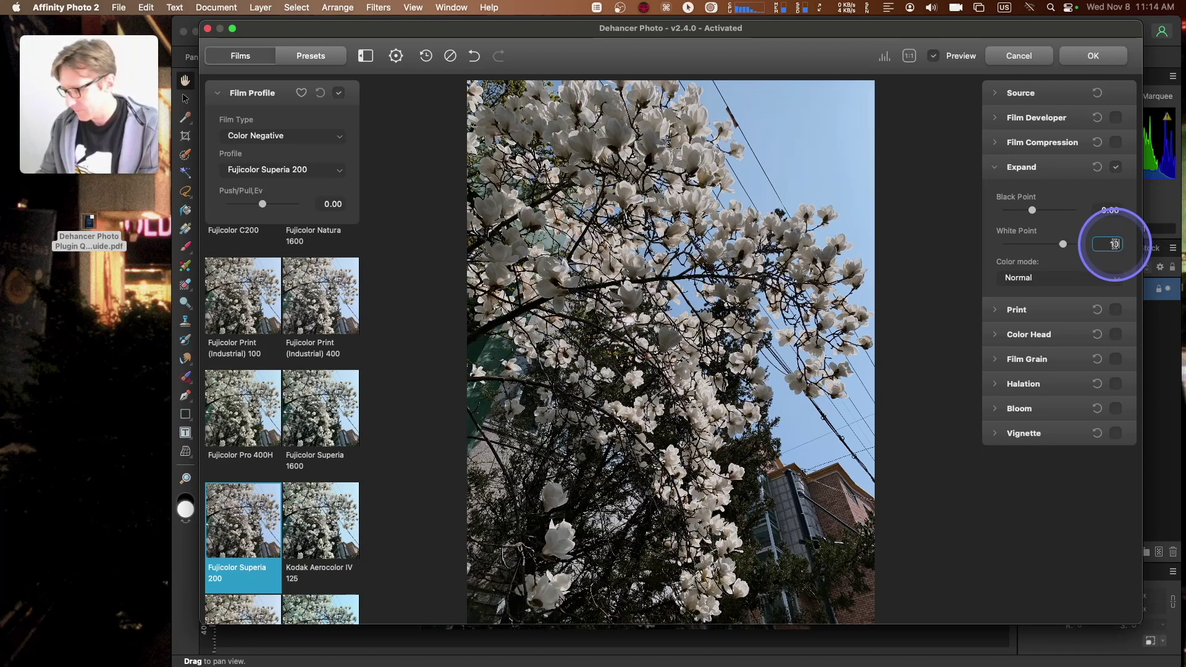
{"action": "left_click", "coordinate": [996, 166]}
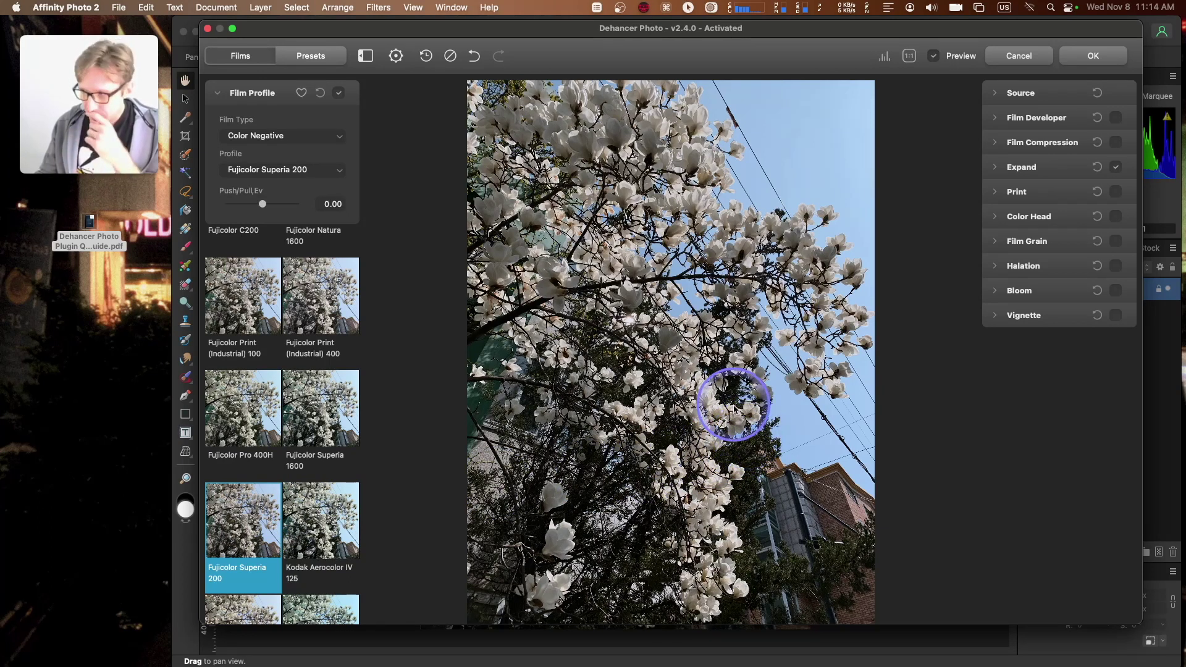
Enable Film Grain on the magnolia photo and set its Amount to about 38.44.
{"action": "left_click", "coordinate": [996, 246]}
{"action": "left_click", "coordinate": [1115, 241]}
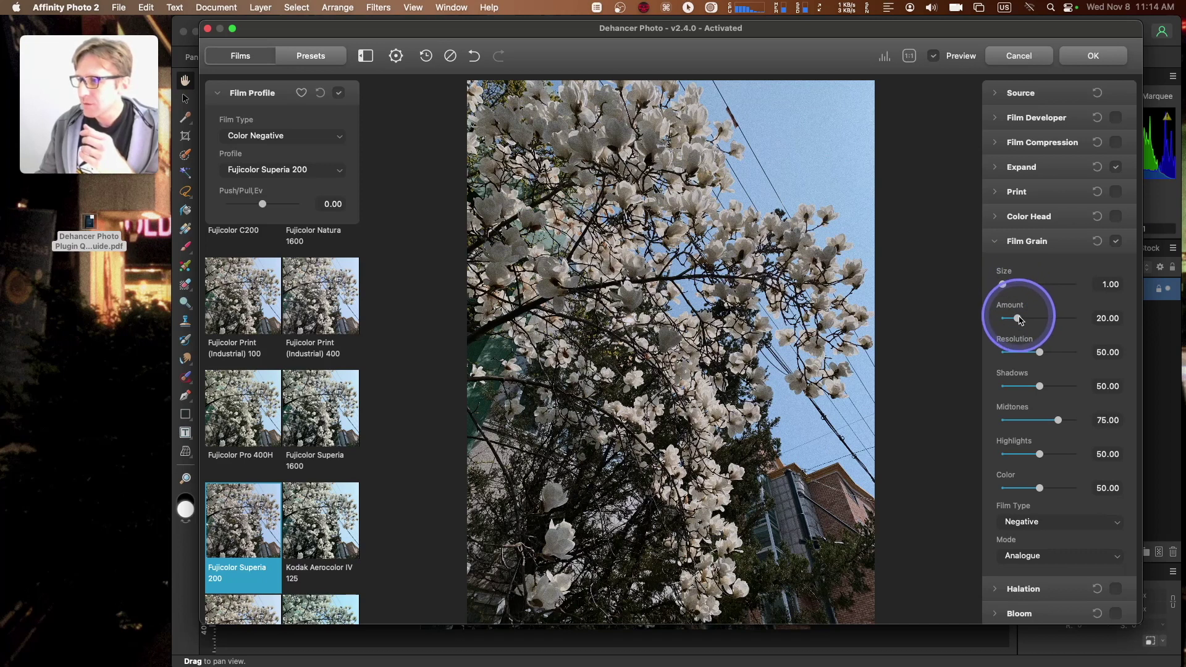
{"action": "left_click_drag", "start_coordinate": [1018, 319], "coordinate": [1032, 320]}
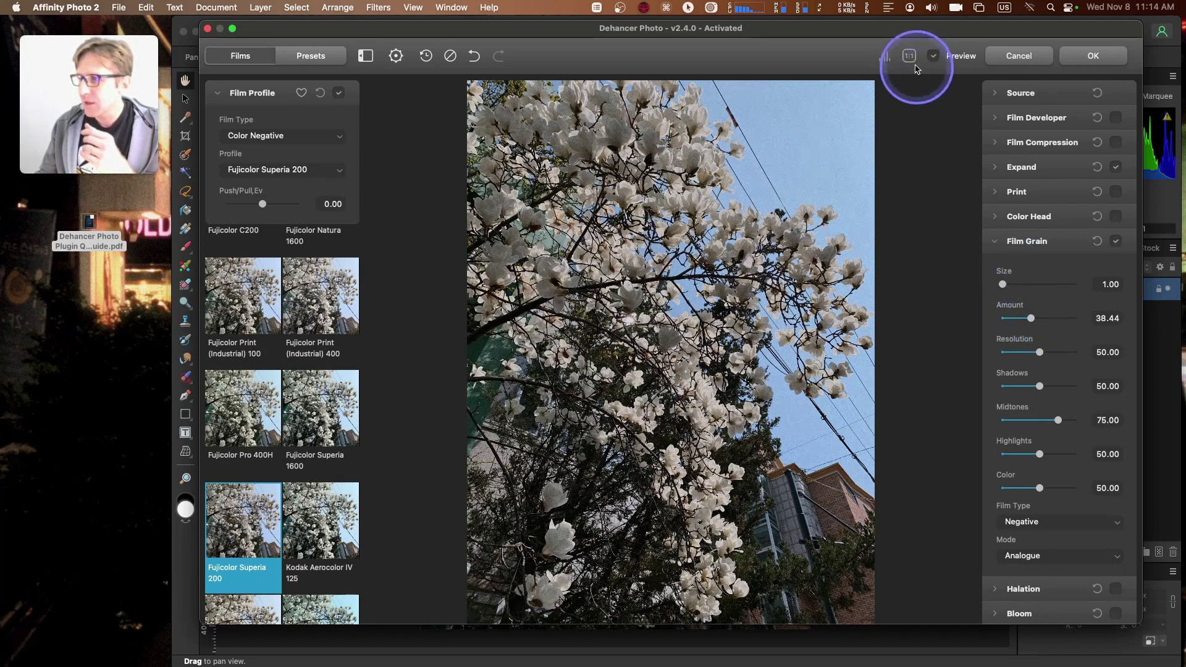
Compare the grain at full size with preview off and on, and refine it to Size 2, Amount 37.10, Resolution 39.24 and Shadows 61.83.
{"action": "left_click", "coordinate": [909, 56]}
{"action": "left_click_drag", "start_coordinate": [892, 119], "coordinate": [651, 211]}
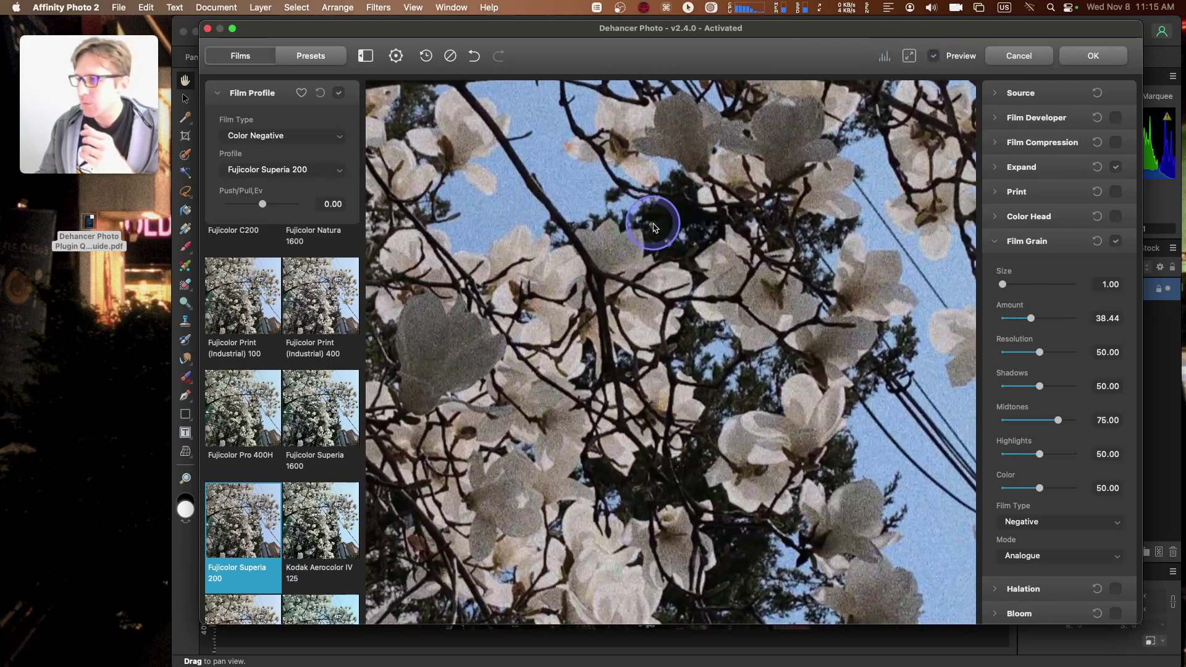
{"action": "left_click", "coordinate": [934, 57]}
{"action": "left_click", "coordinate": [933, 57]}
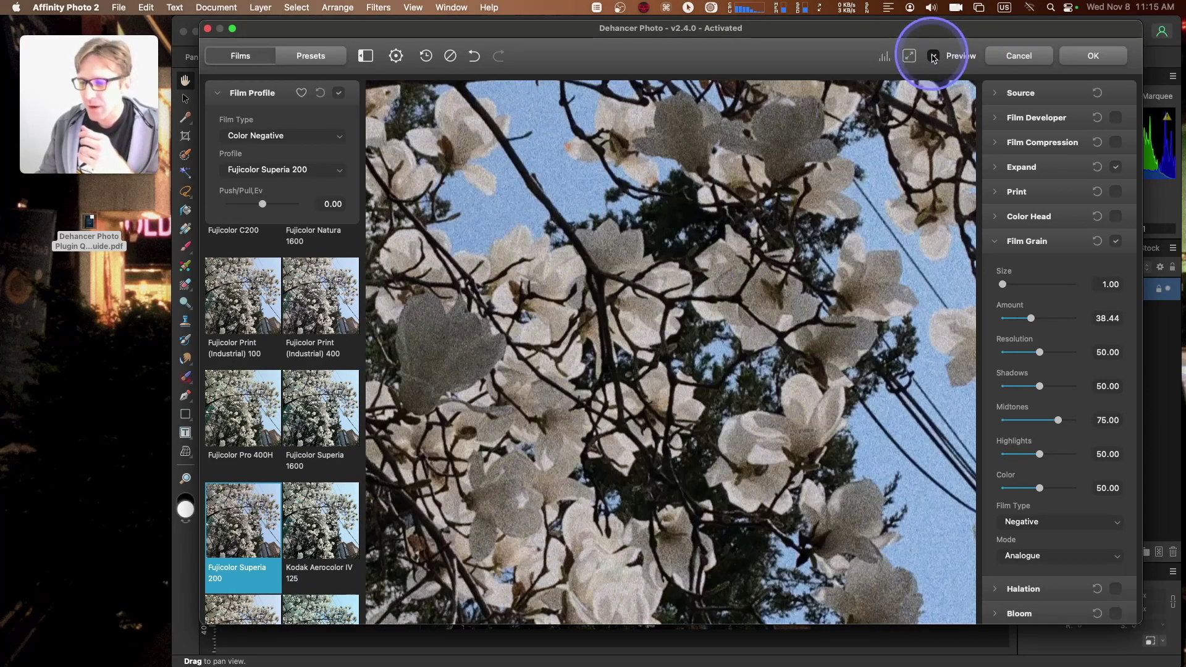
{"action": "left_click_drag", "start_coordinate": [415, 336], "coordinate": [568, 327]}
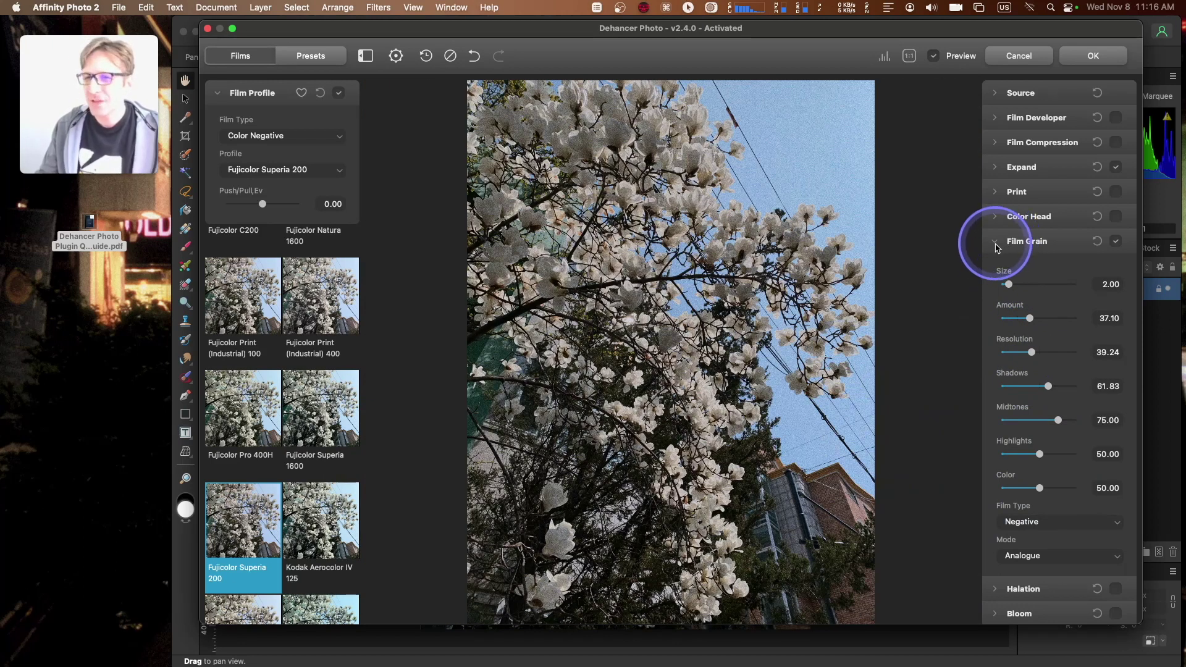
{"action": "left_click", "coordinate": [993, 243]}
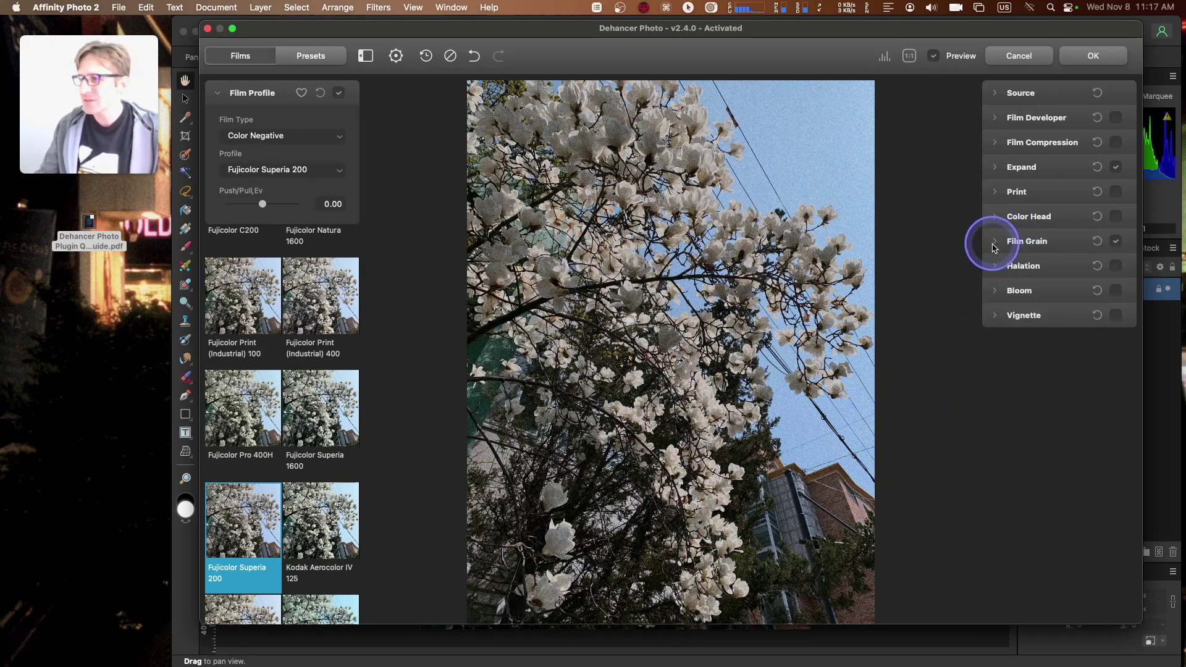
Enable Halation and inspect its glow around the branches and petals at full size.
{"action": "left_click", "coordinate": [996, 268]}
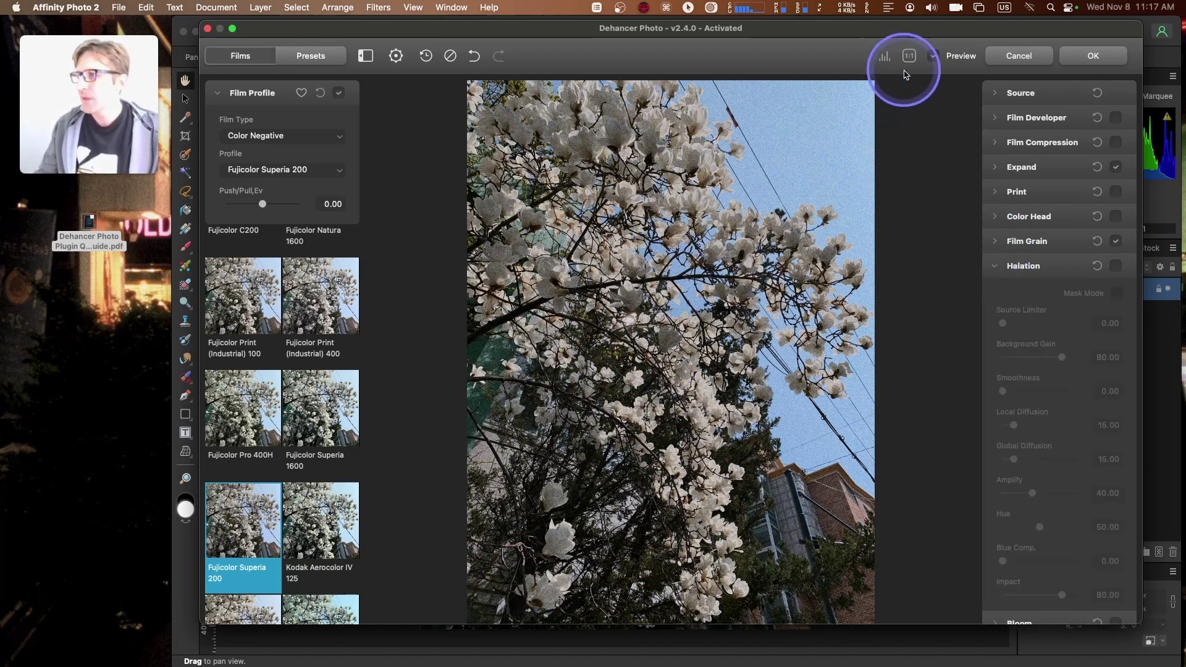
{"action": "left_click", "coordinate": [909, 56]}
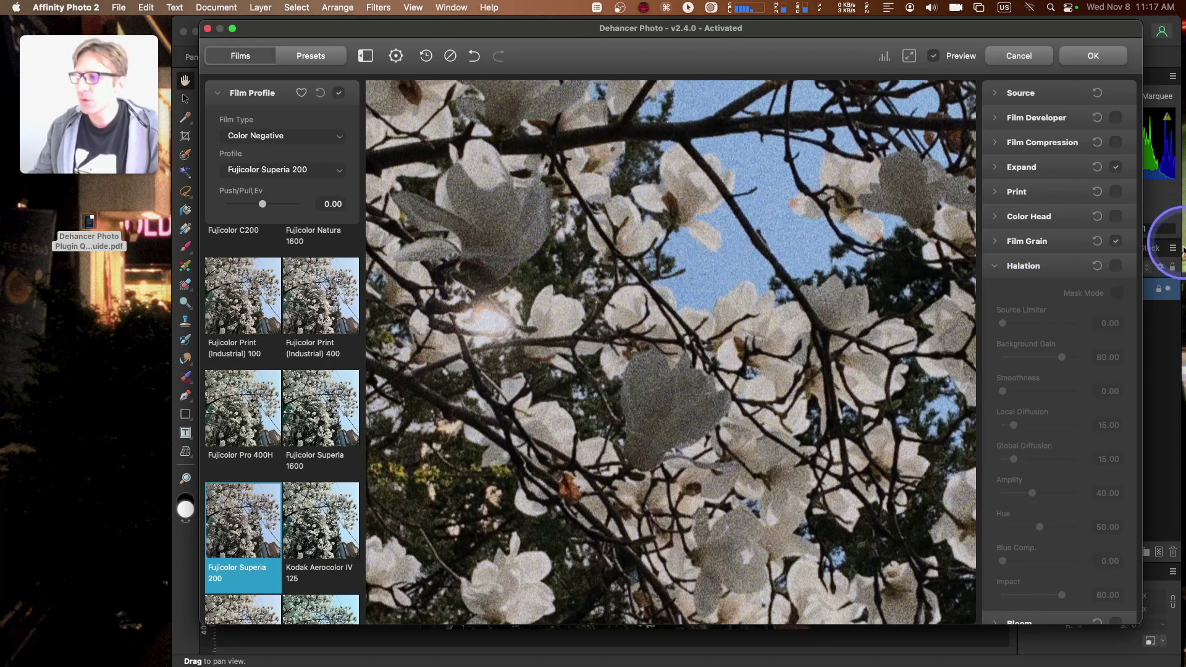
{"action": "left_click", "coordinate": [1115, 266]}
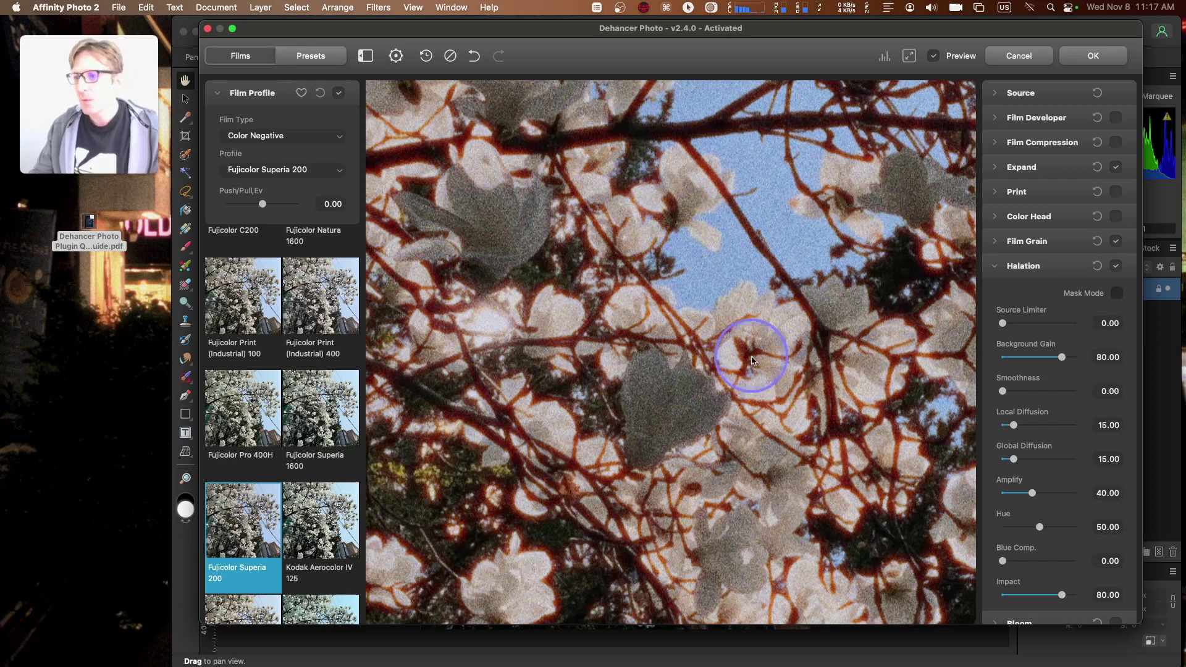
{"action": "left_click_drag", "start_coordinate": [711, 300], "coordinate": [635, 280]}
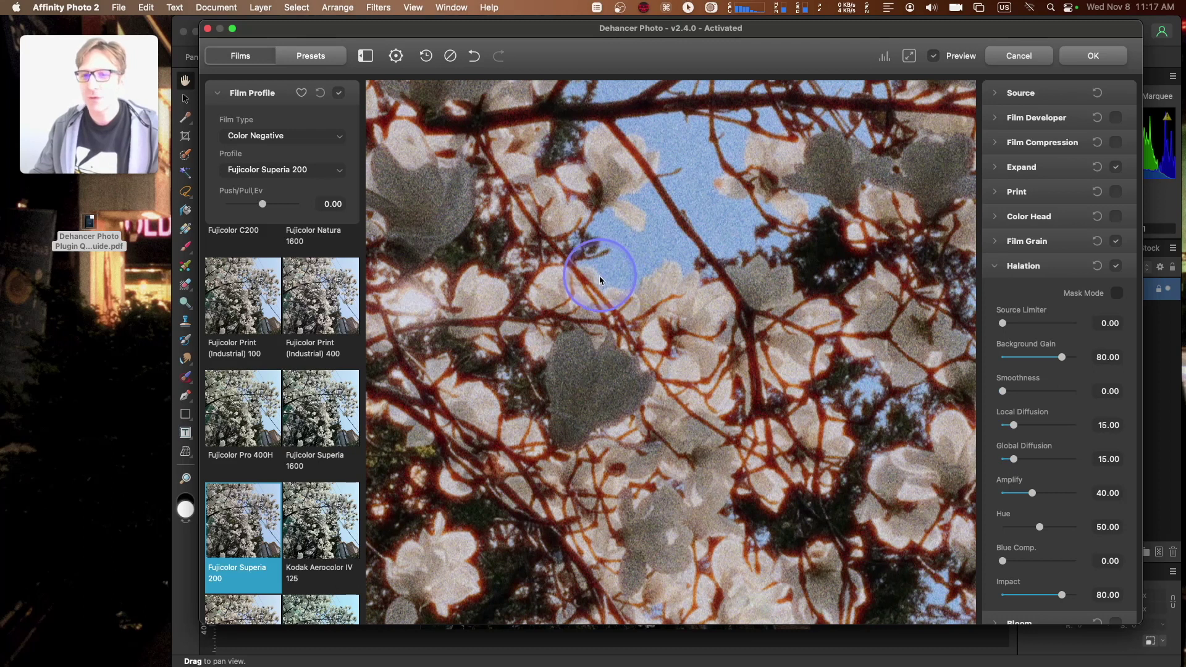
{"action": "left_click_drag", "start_coordinate": [580, 287], "coordinate": [535, 268]}
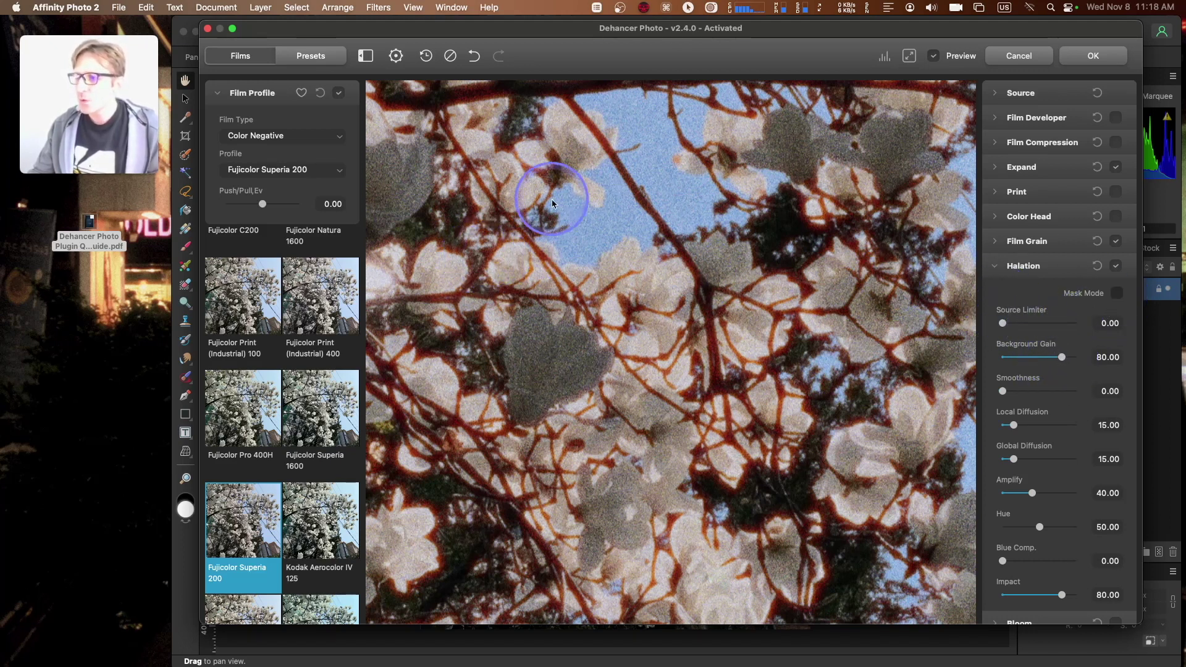
{"action": "left_click", "coordinate": [909, 56]}
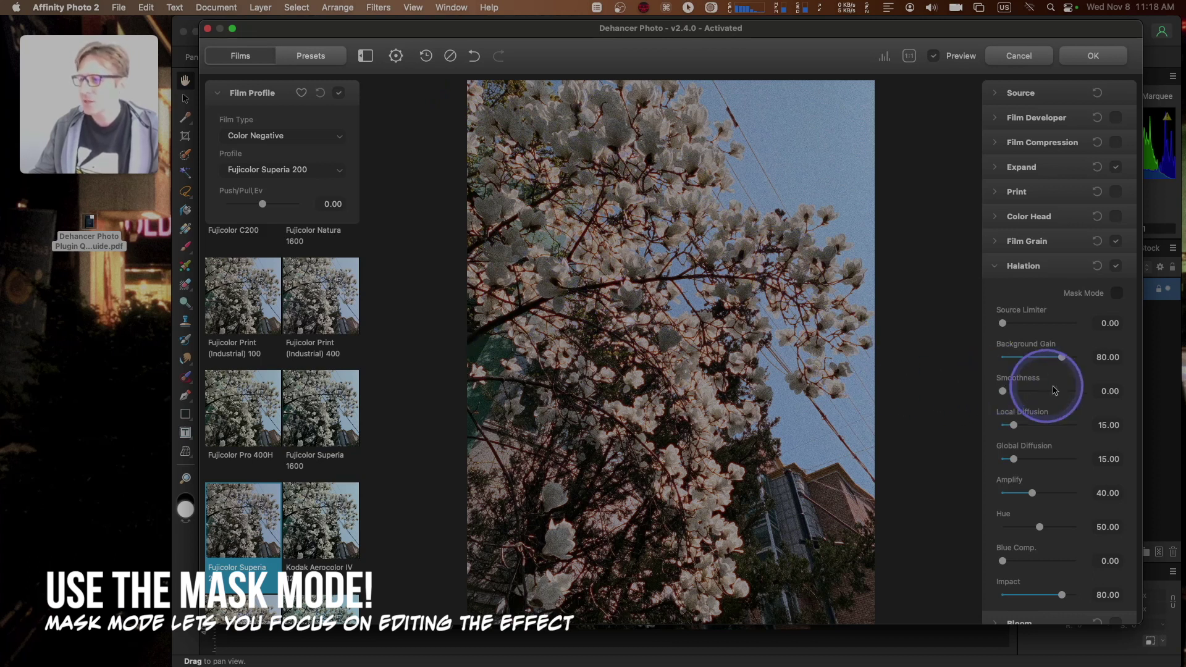
Using Mask Mode, reduce Halation to Background Gain 0, Smoothness 34.62, Local Diffusion 9.11, Global Diffusion 0, Amplify 9.53 and Impact 57.47.
{"action": "left_click", "coordinate": [1116, 294]}
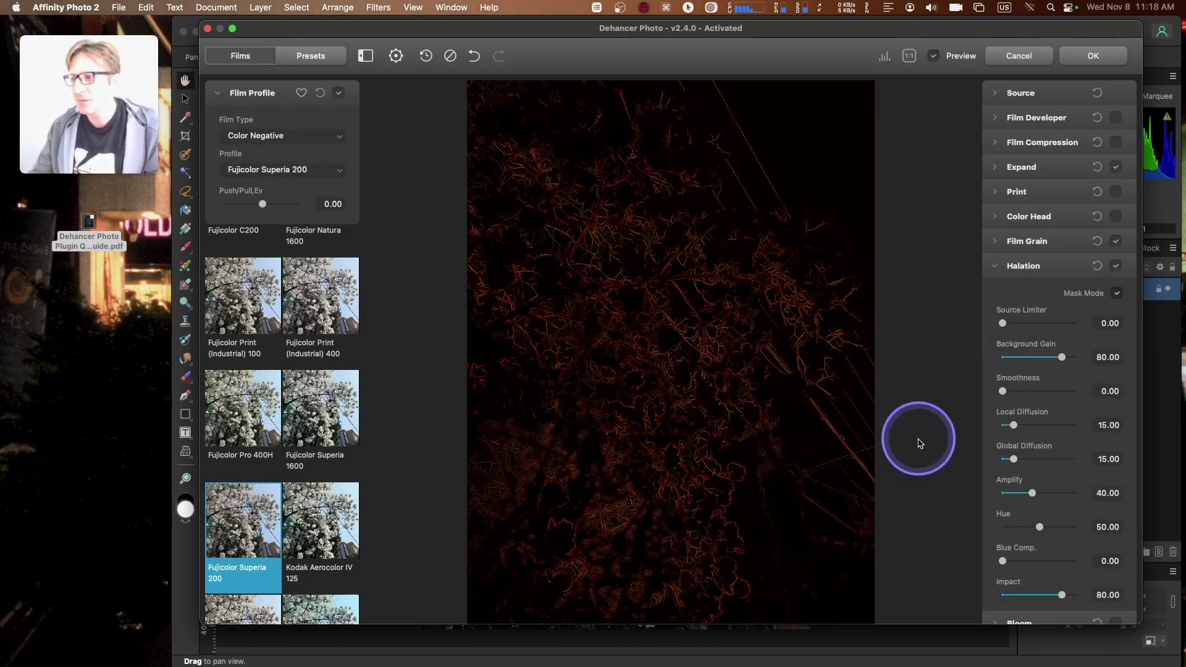
{"action": "mouse_move", "coordinate": [1002, 323]}
{"action": "left_mouse_down"}
{"action": "mouse_move", "coordinate": [1013, 321]}
{"action": "mouse_move", "coordinate": [1001, 323]}
{"action": "left_mouse_up"}
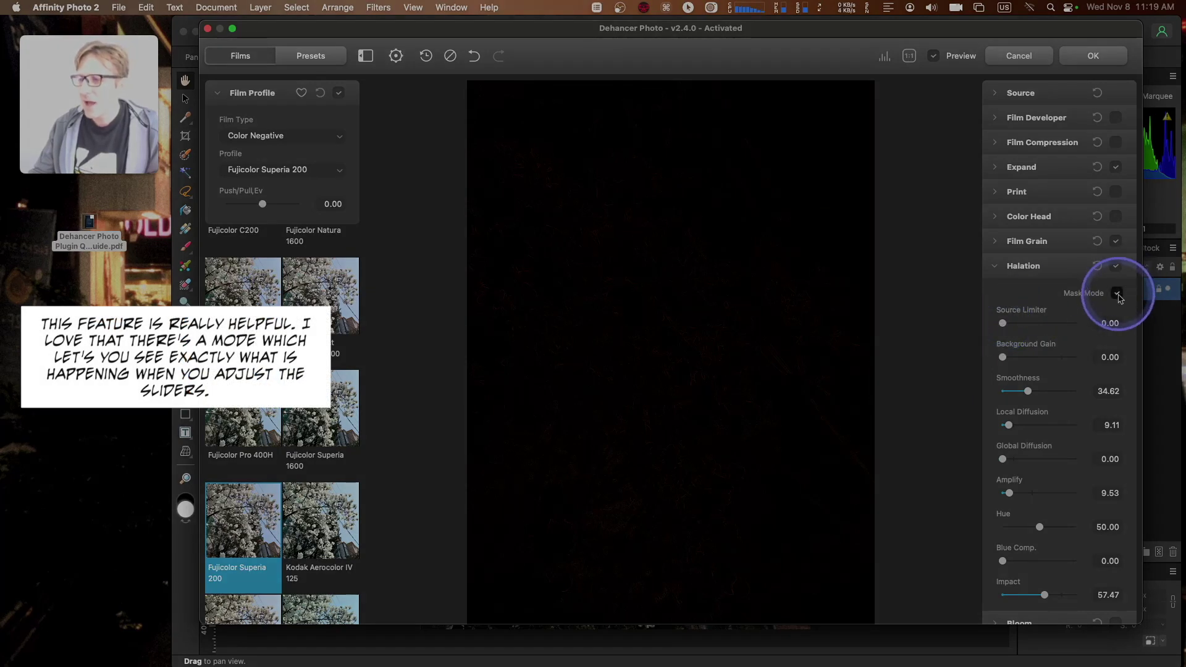
{"action": "left_click", "coordinate": [1117, 293]}
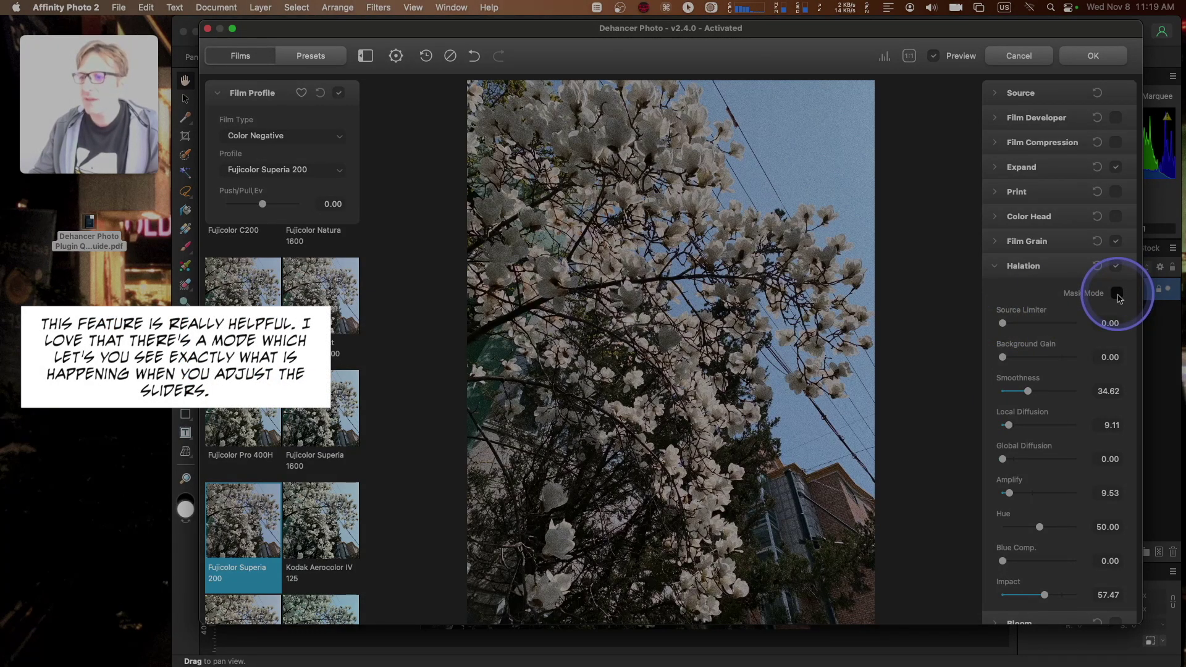
Refine Halation in Mask Mode to Background Gain 35.27, Smoothness 79.41, Local Diffusion 52.21, Global Diffusion 63.93 and Amplify 25.36, and collapse the section.
{"action": "left_click", "coordinate": [1117, 293]}
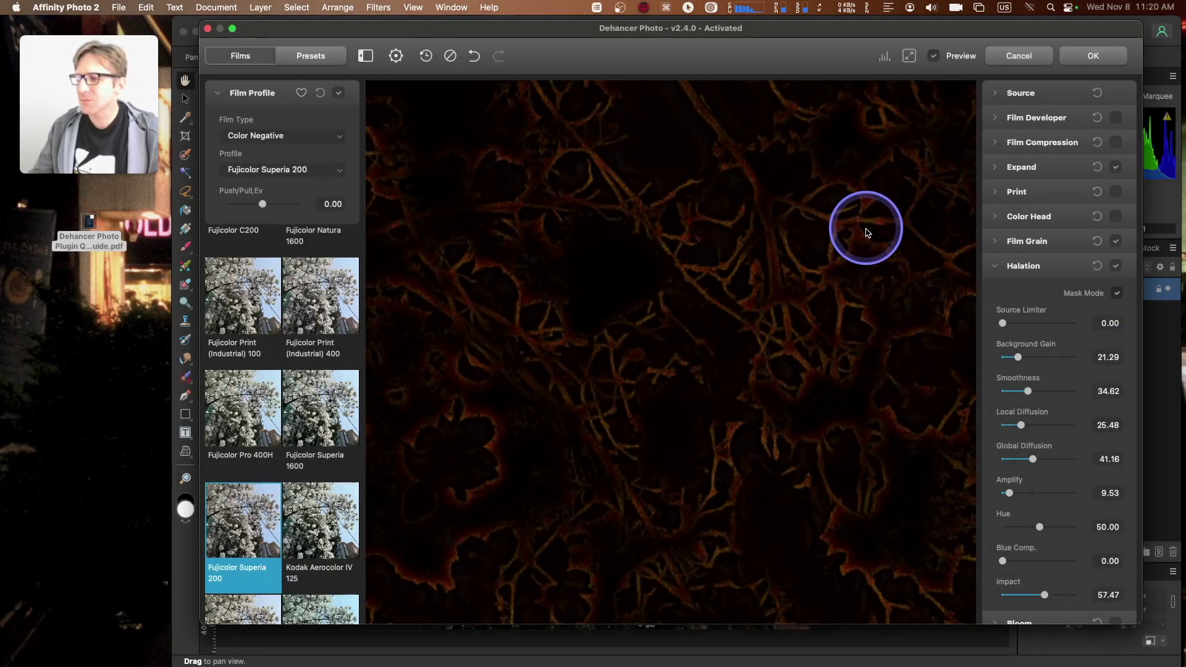
{"action": "left_click_drag", "start_coordinate": [856, 147], "coordinate": [529, 407]}
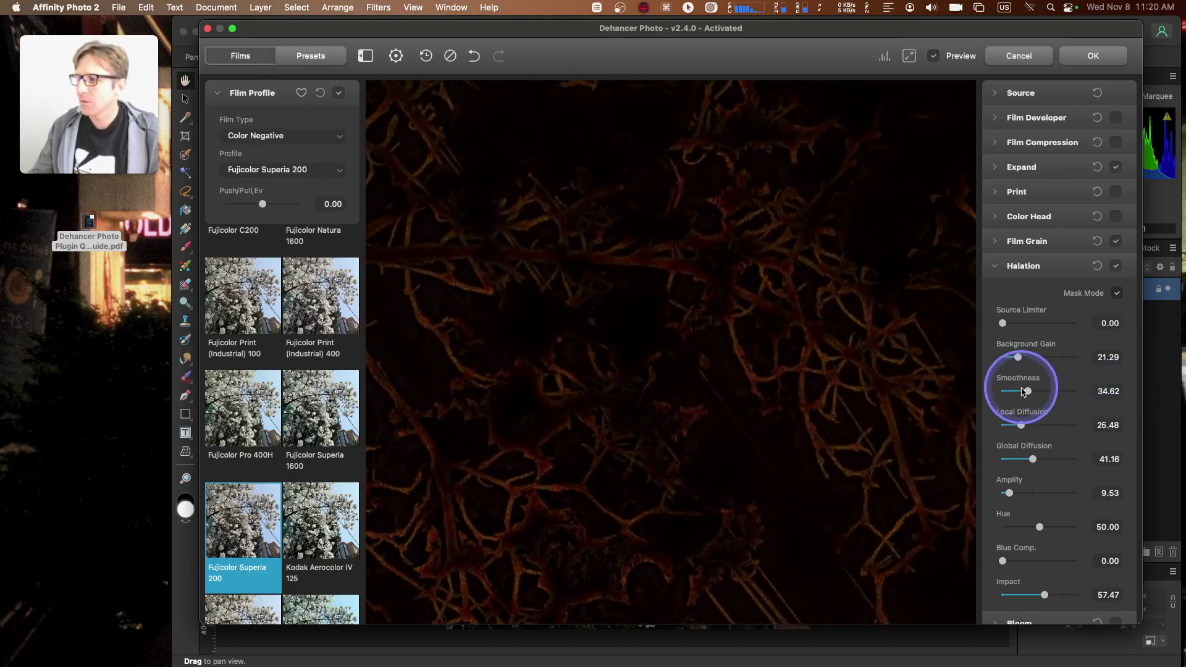
{"action": "mouse_move", "coordinate": [1027, 393]}
{"action": "left_mouse_down"}
{"action": "mouse_move", "coordinate": [1016, 394]}
{"action": "mouse_move", "coordinate": [1026, 393]}
{"action": "left_mouse_up"}
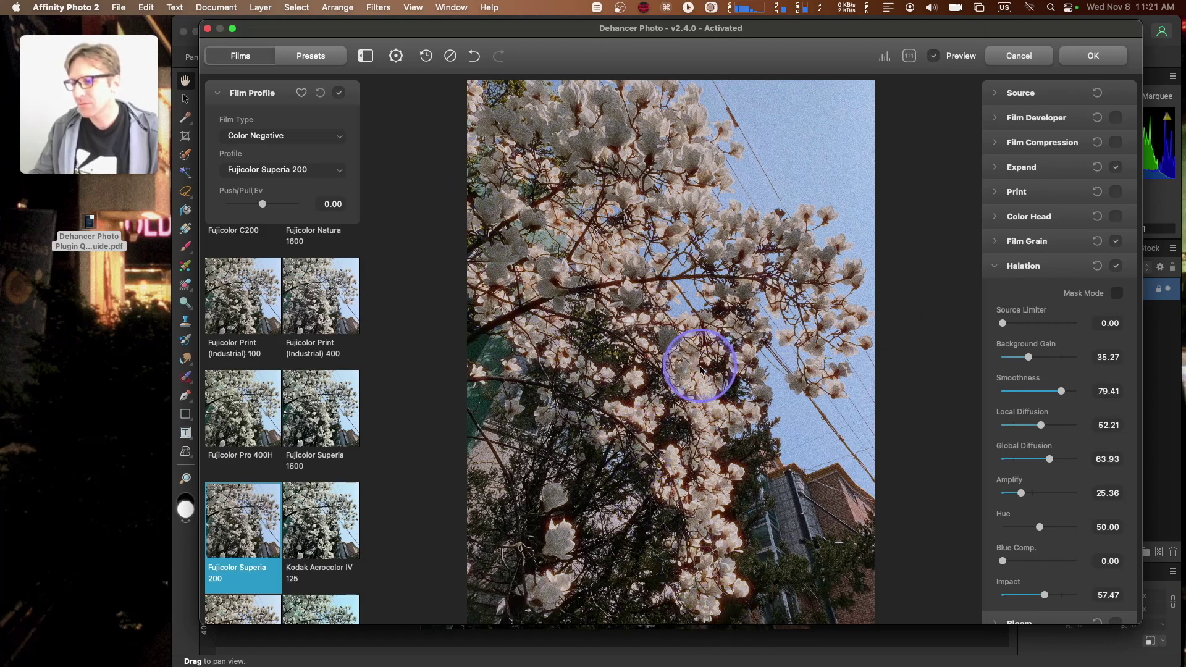
{"action": "left_click", "coordinate": [1062, 267]}
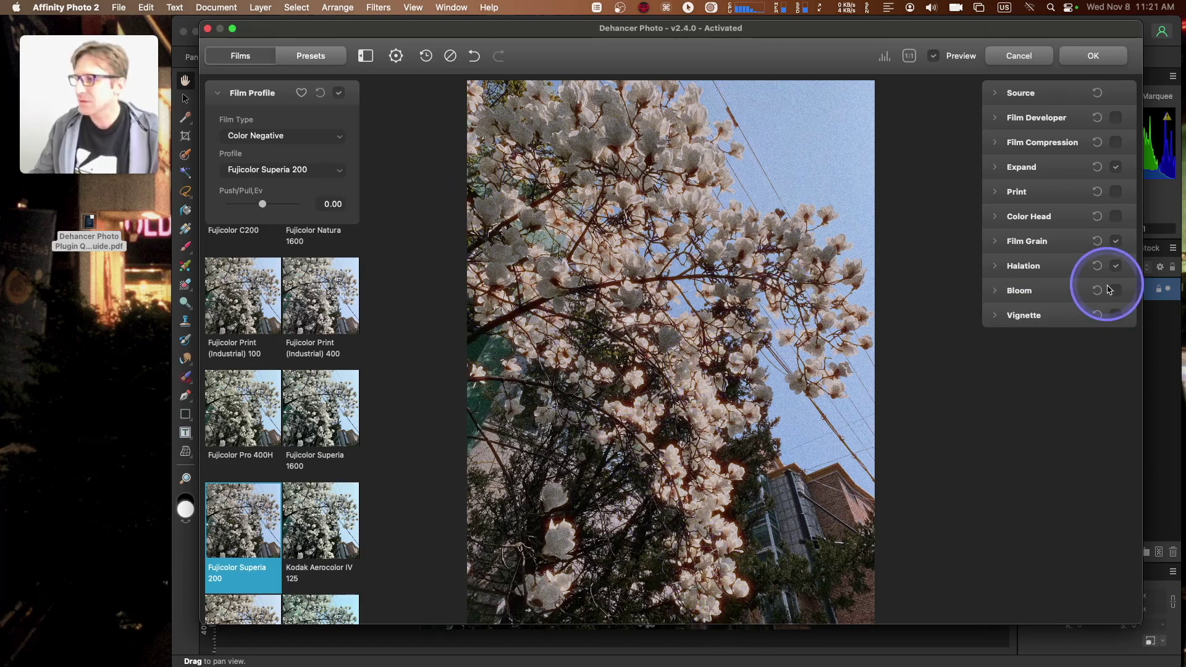
Enable Bloom and, using Mask Mode, set Diffusion to 18.59, Amplify to 27.19 and Impact to 57.93, and collapse the section.
{"action": "left_click", "coordinate": [995, 290]}
{"action": "left_click", "coordinate": [1116, 290]}
{"action": "left_click", "coordinate": [1117, 318]}
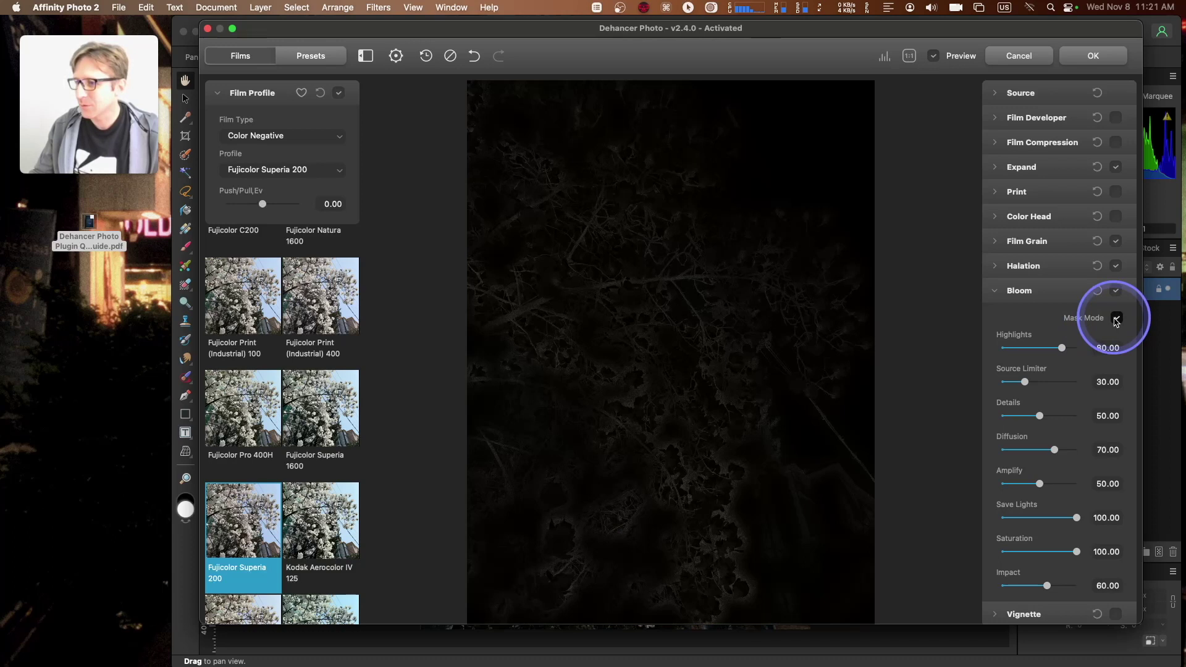
{"action": "mouse_move", "coordinate": [1047, 588]}
{"action": "left_mouse_down"}
{"action": "mouse_move", "coordinate": [1022, 585]}
{"action": "mouse_move", "coordinate": [1045, 585]}
{"action": "left_mouse_up"}
{"action": "left_click_drag", "start_coordinate": [1065, 450], "coordinate": [1028, 460]}
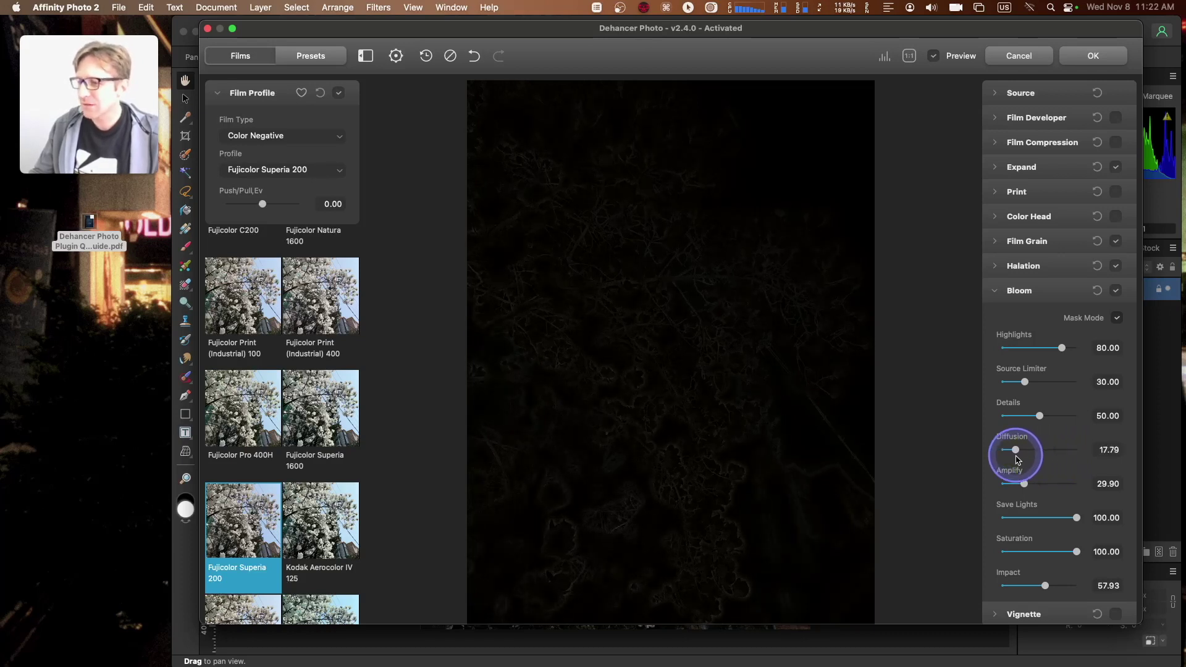
{"action": "mouse_move", "coordinate": [1023, 460]}
{"action": "left_mouse_down"}
{"action": "mouse_move", "coordinate": [1077, 465]}
{"action": "mouse_move", "coordinate": [1015, 461]}
{"action": "left_mouse_up"}
{"action": "left_click", "coordinate": [1117, 317]}
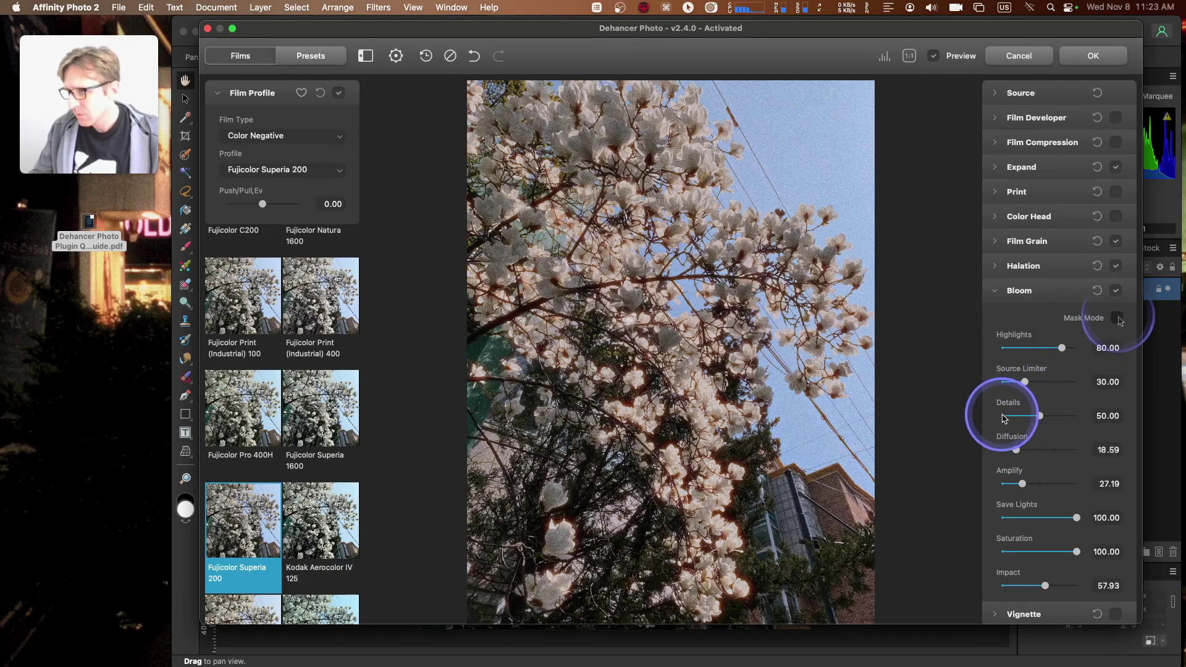
{"action": "left_click", "coordinate": [995, 290]}
Enable Vignette, compare the photo with it off and on, and collapse the section.
{"action": "left_click", "coordinate": [994, 316]}
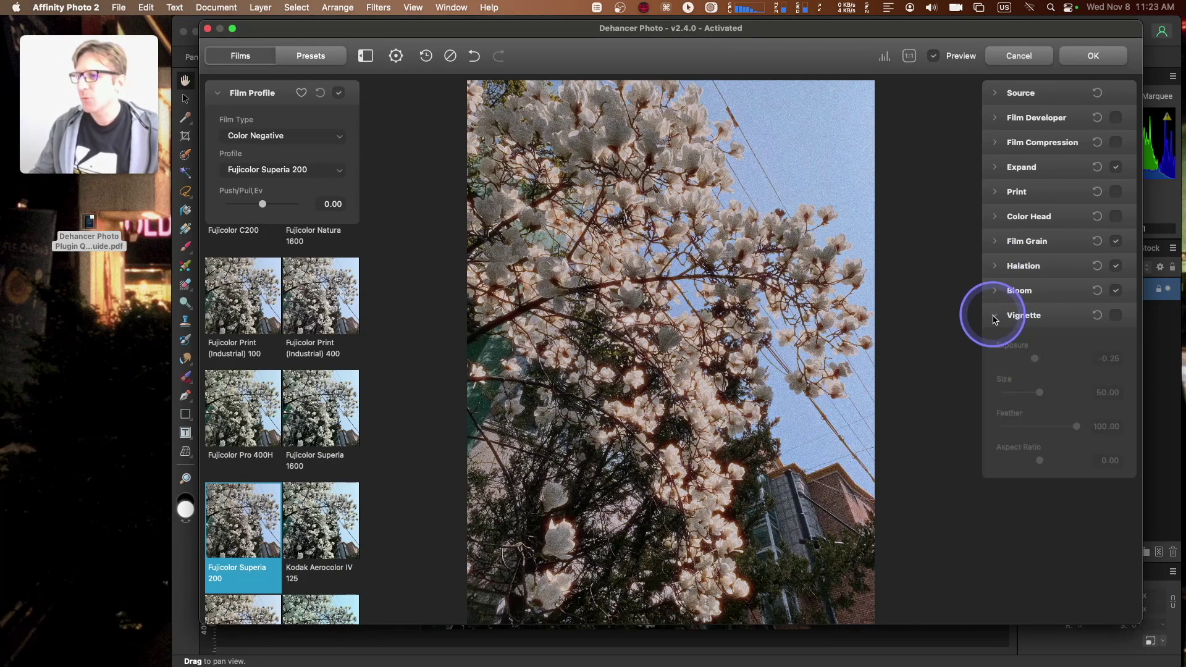
{"action": "left_click", "coordinate": [1116, 316]}
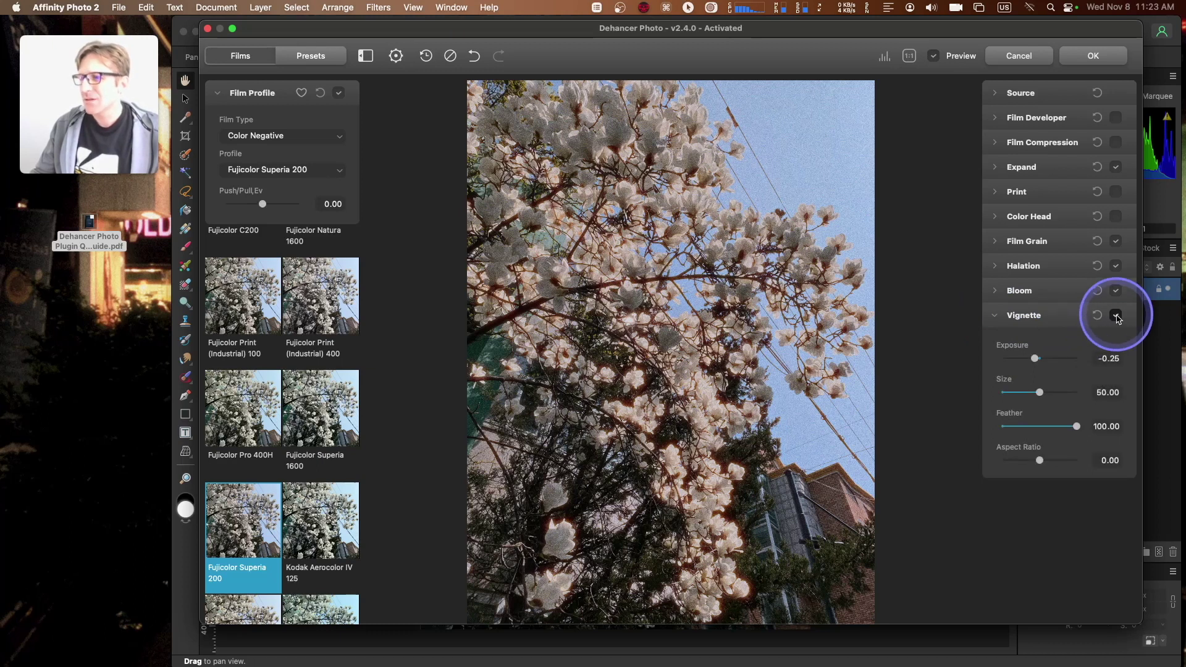
{"action": "left_click", "coordinate": [1117, 317]}
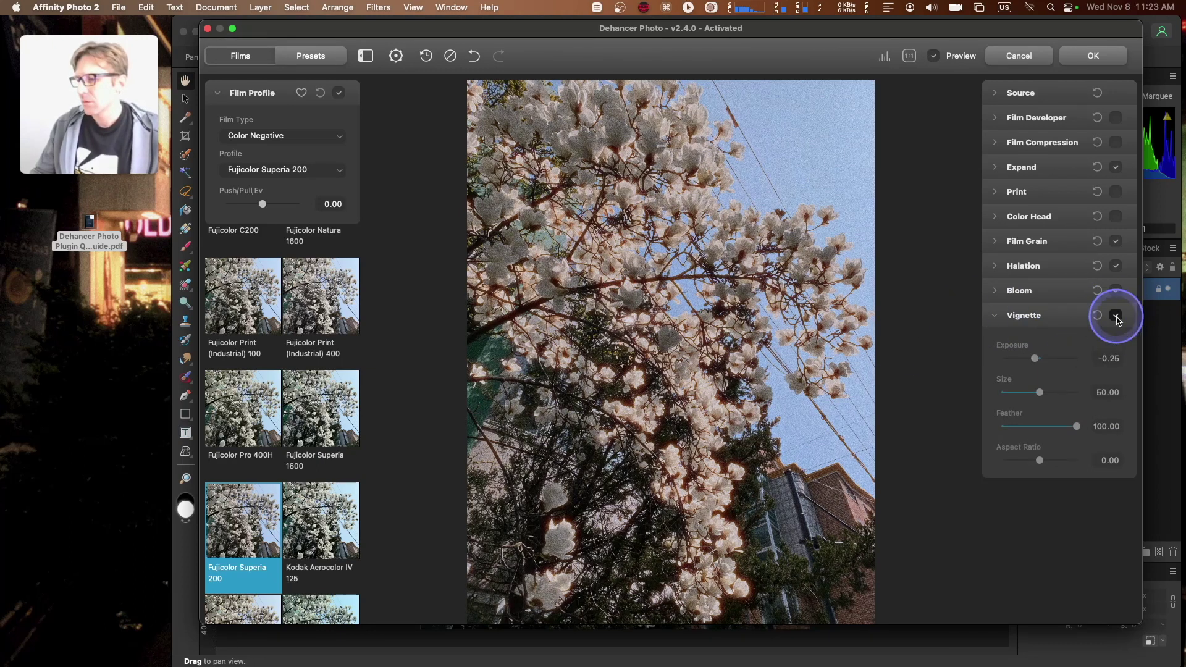
{"action": "left_click", "coordinate": [994, 315]}
Enable Print and compare the Fujifilm 3513, Kodak 2383 and Kodak Endura Glossy Paper profiles, settling on Fujifilm 3513 Print film.
{"action": "left_click", "coordinate": [998, 193]}
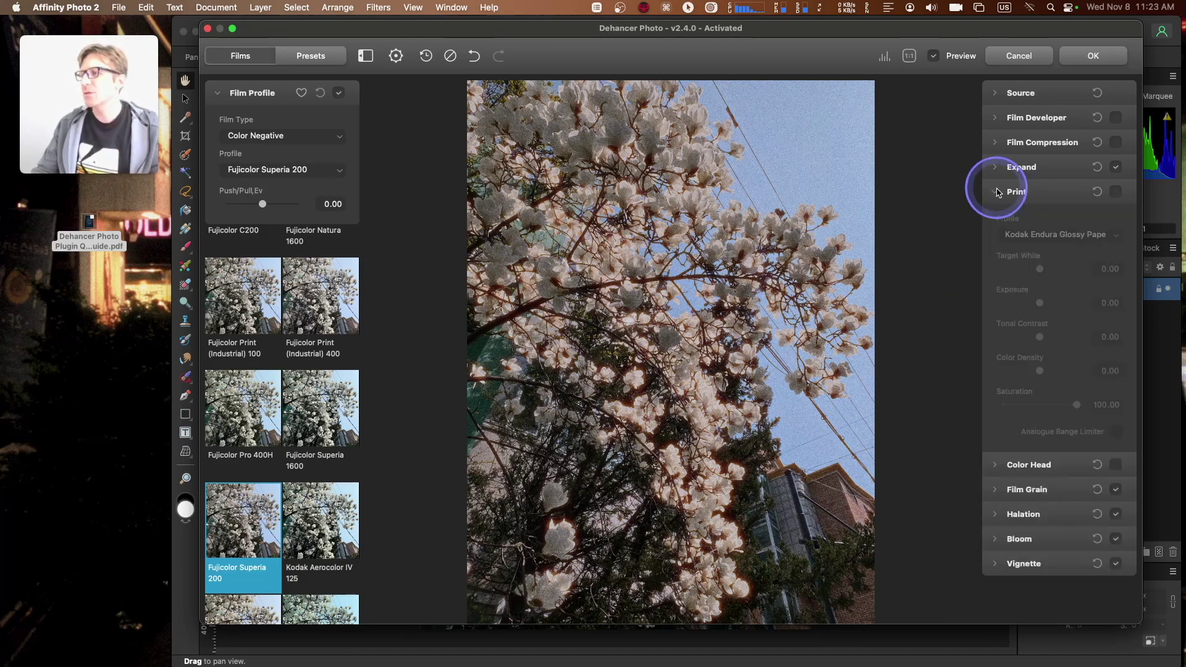
{"action": "left_click", "coordinate": [1116, 192]}
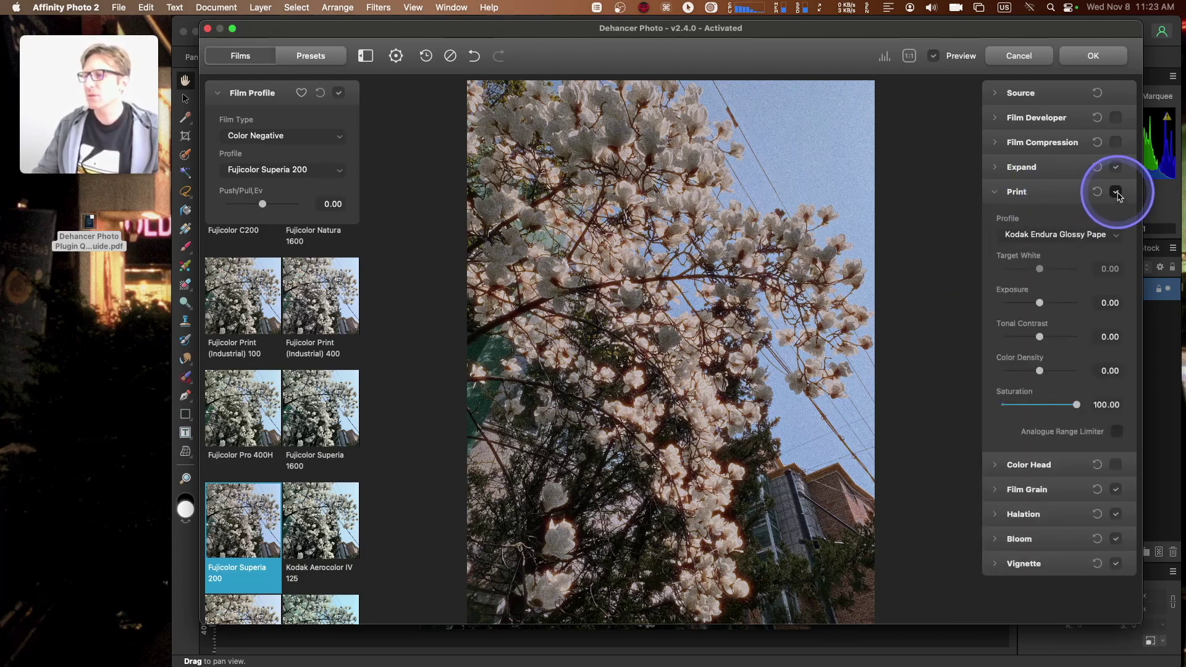
{"action": "left_click", "coordinate": [1068, 234]}
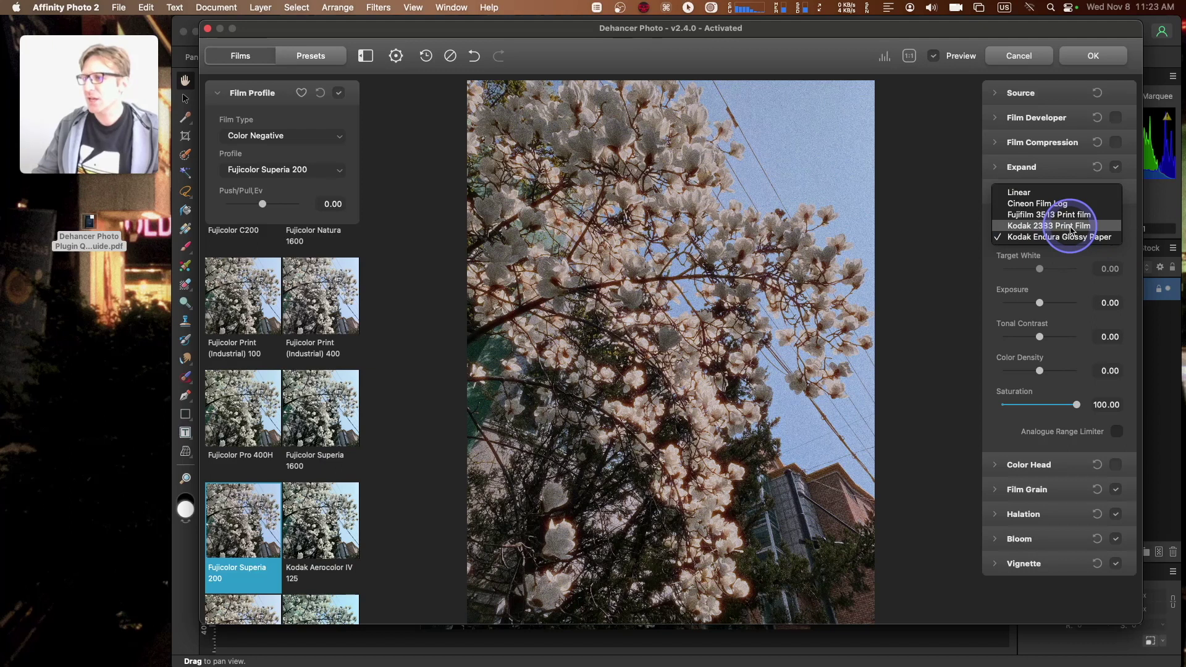
{"action": "left_click", "coordinate": [1068, 214]}
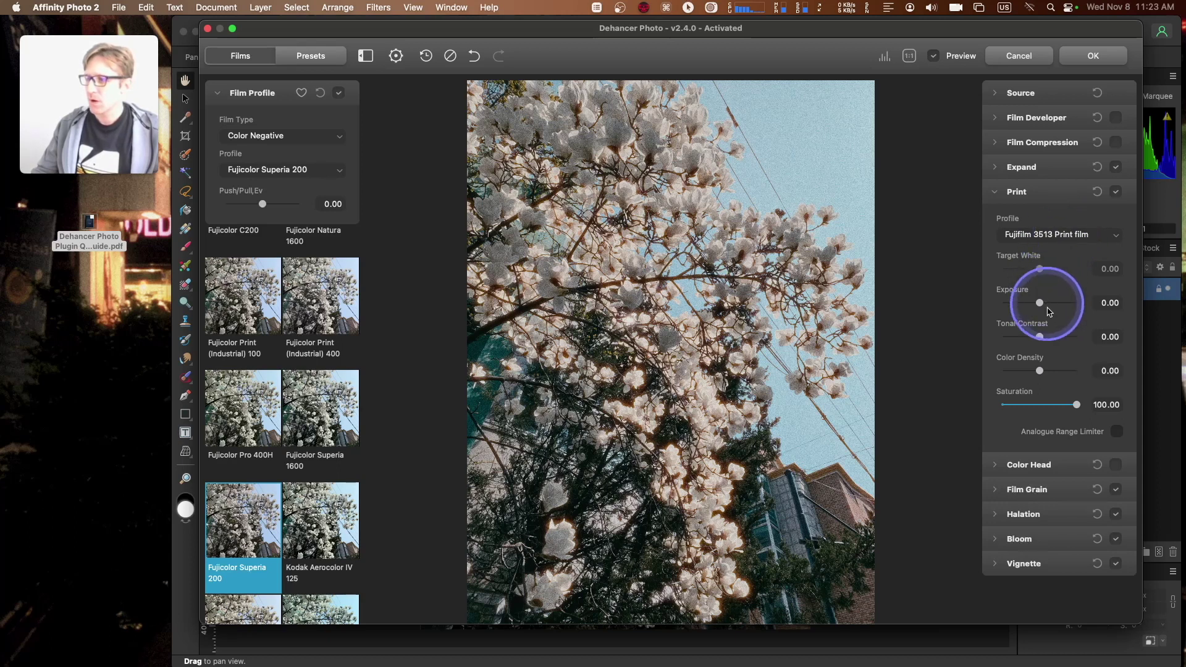
{"action": "left_click", "coordinate": [1034, 234]}
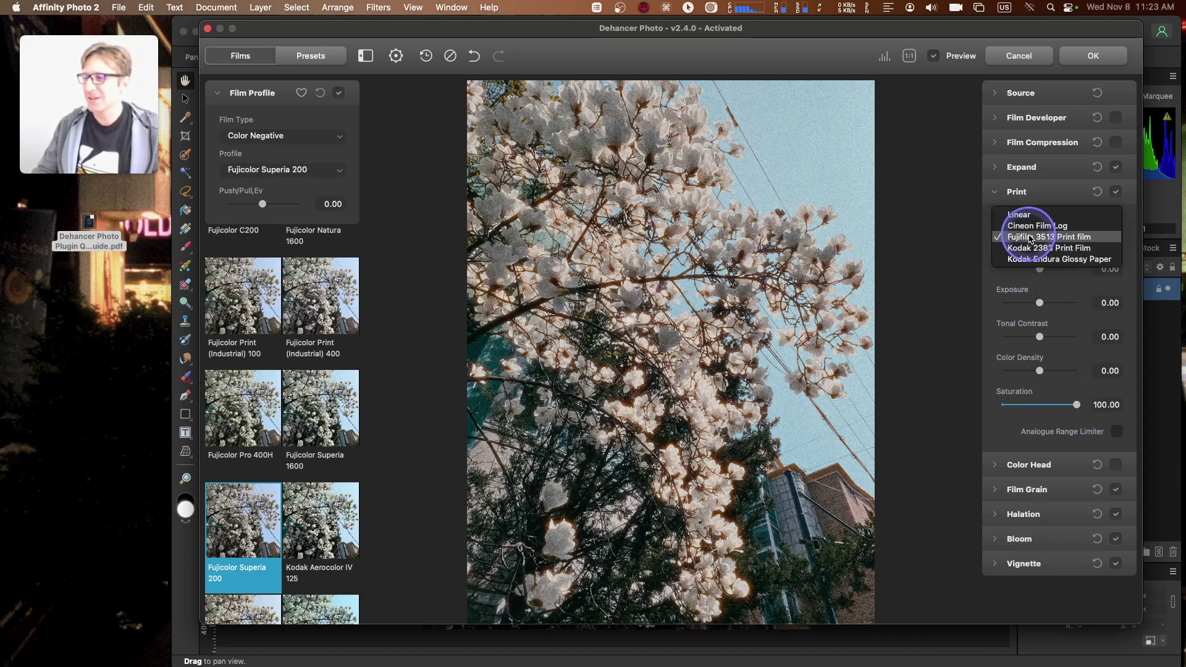
{"action": "left_click", "coordinate": [1032, 248]}
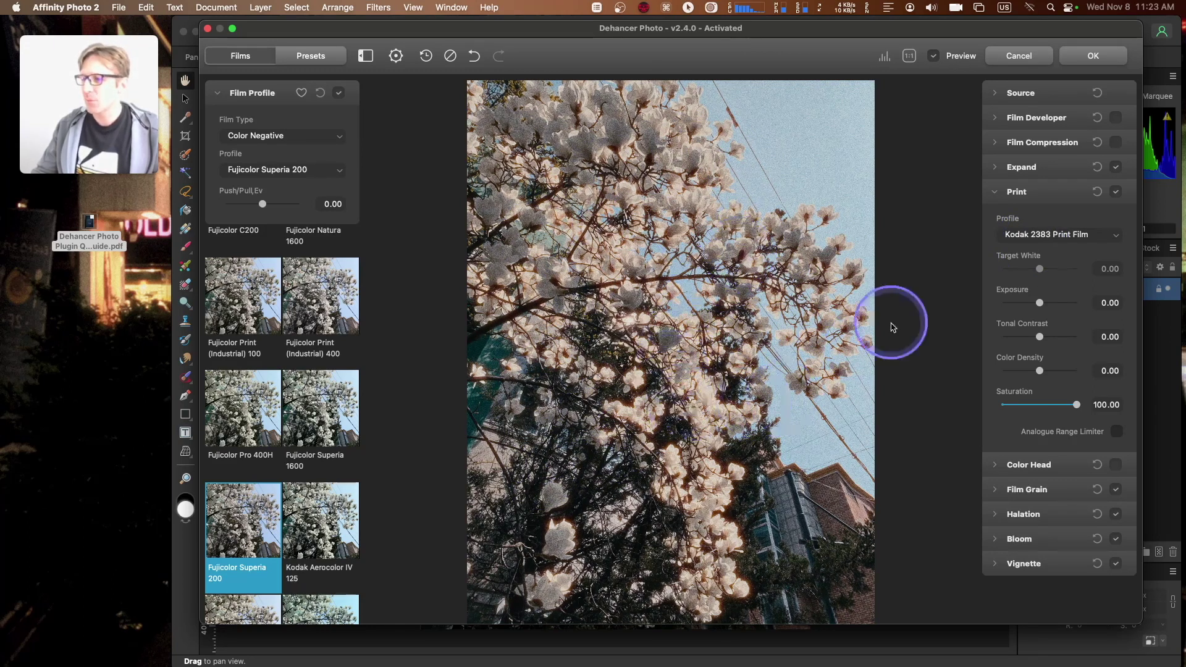
{"action": "left_click", "coordinate": [1042, 248]}
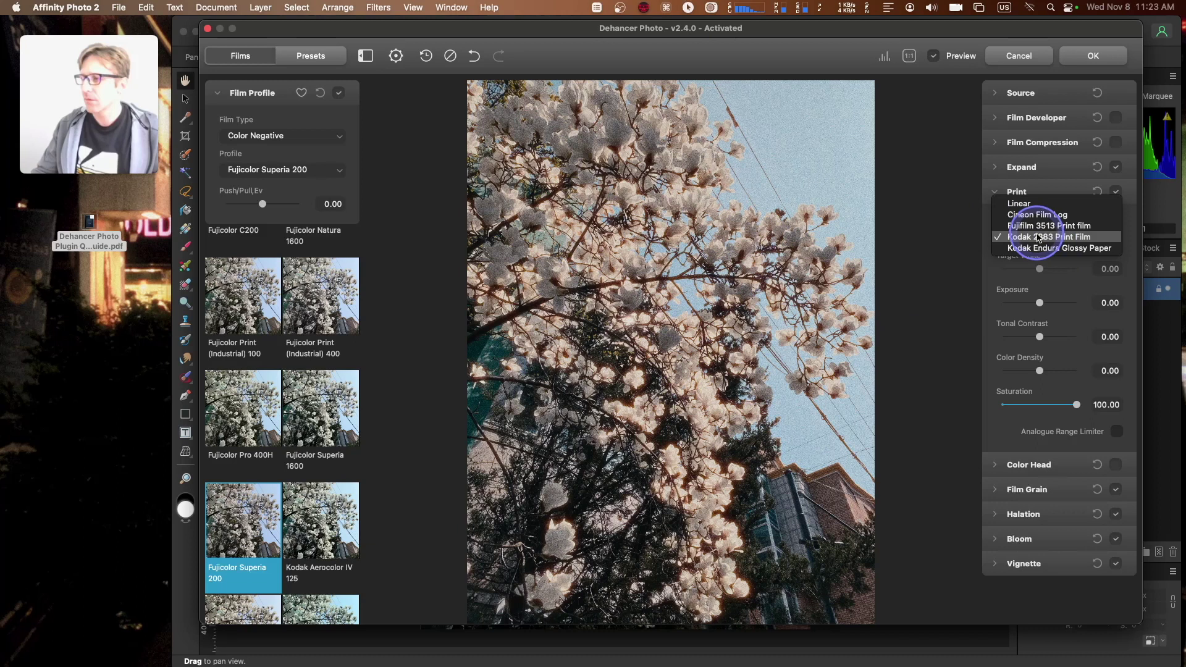
{"action": "left_click", "coordinate": [1042, 248]}
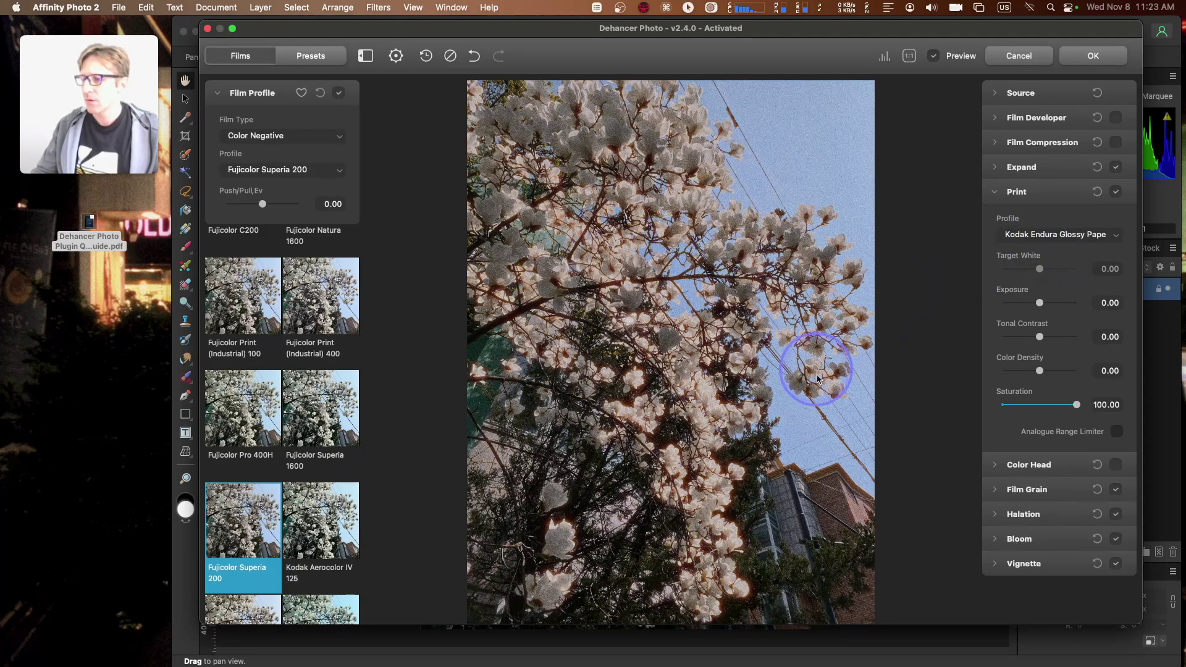
{"action": "left_click", "coordinate": [1038, 234]}
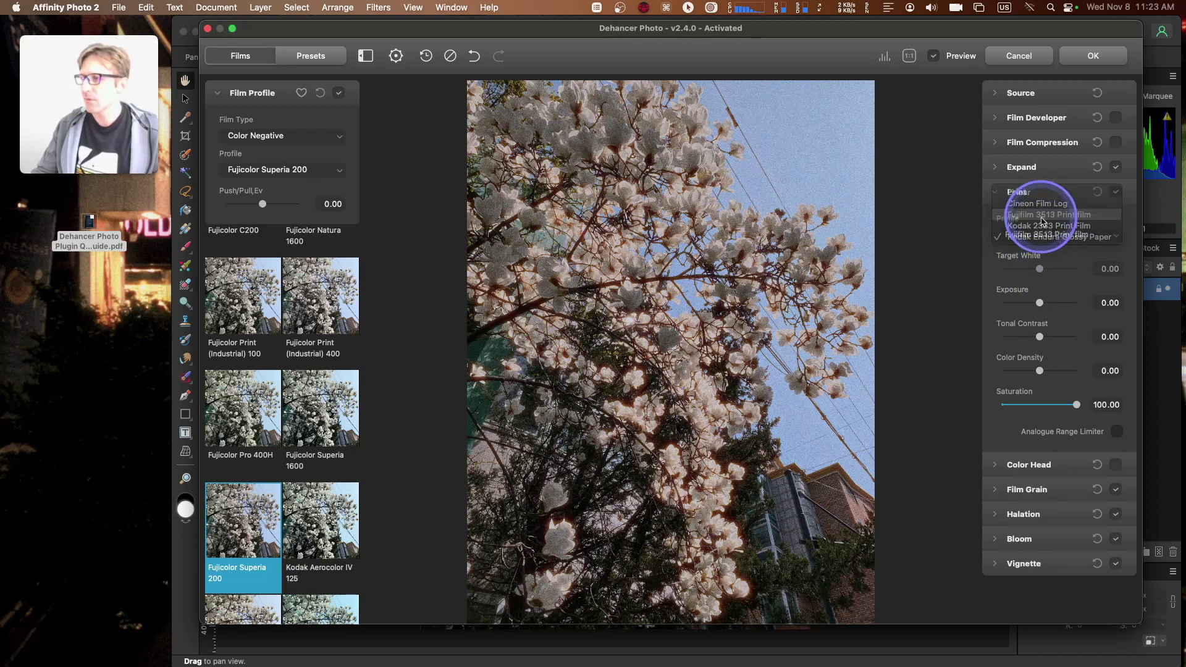
{"action": "left_click", "coordinate": [1043, 215]}
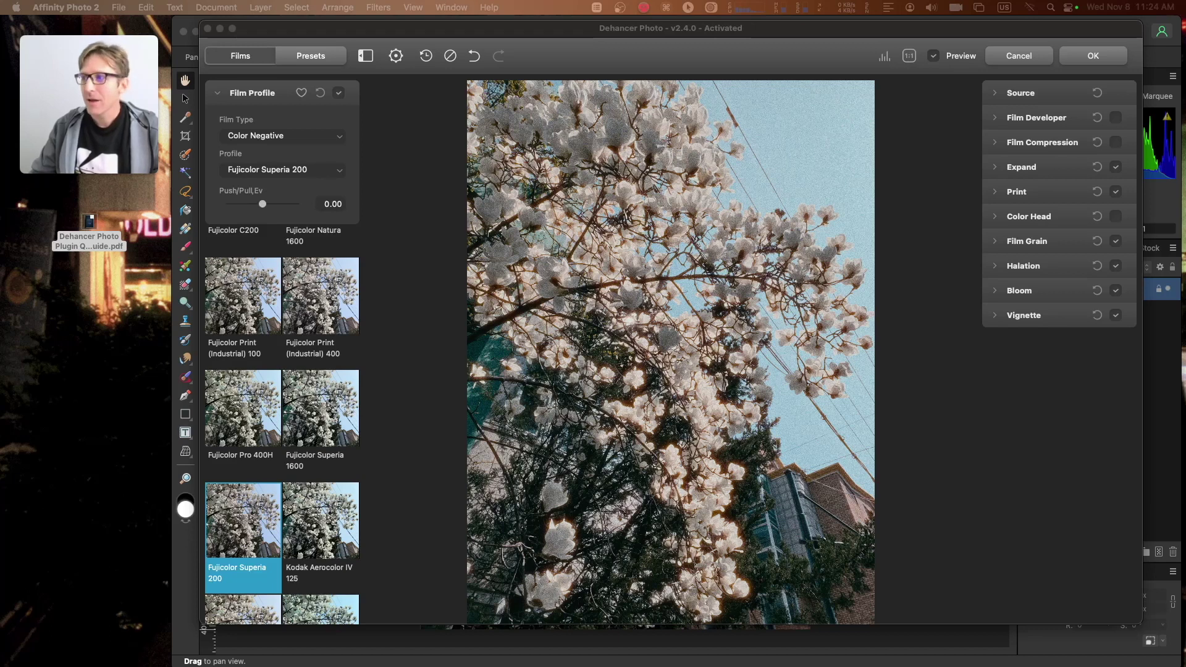
Review the Print and Film Grain settings once more, and collapse both sections.
{"action": "left_click", "coordinate": [994, 193]}
{"action": "left_click", "coordinate": [994, 193]}
{"action": "left_click", "coordinate": [995, 243]}
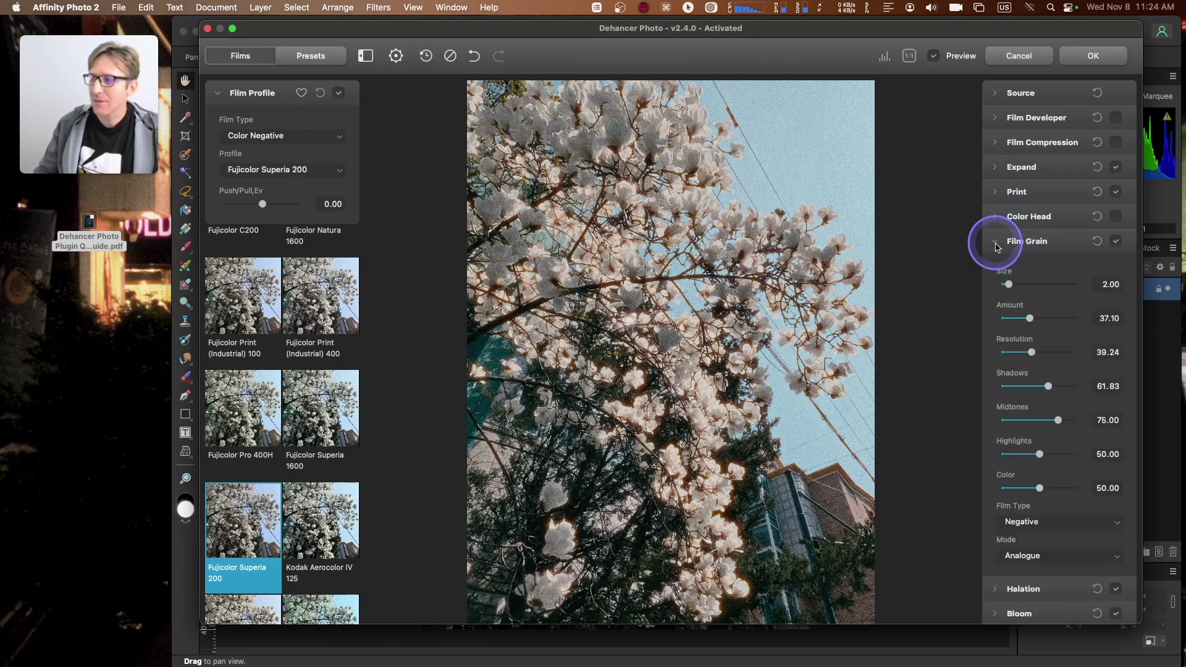
{"action": "left_click", "coordinate": [995, 243]}
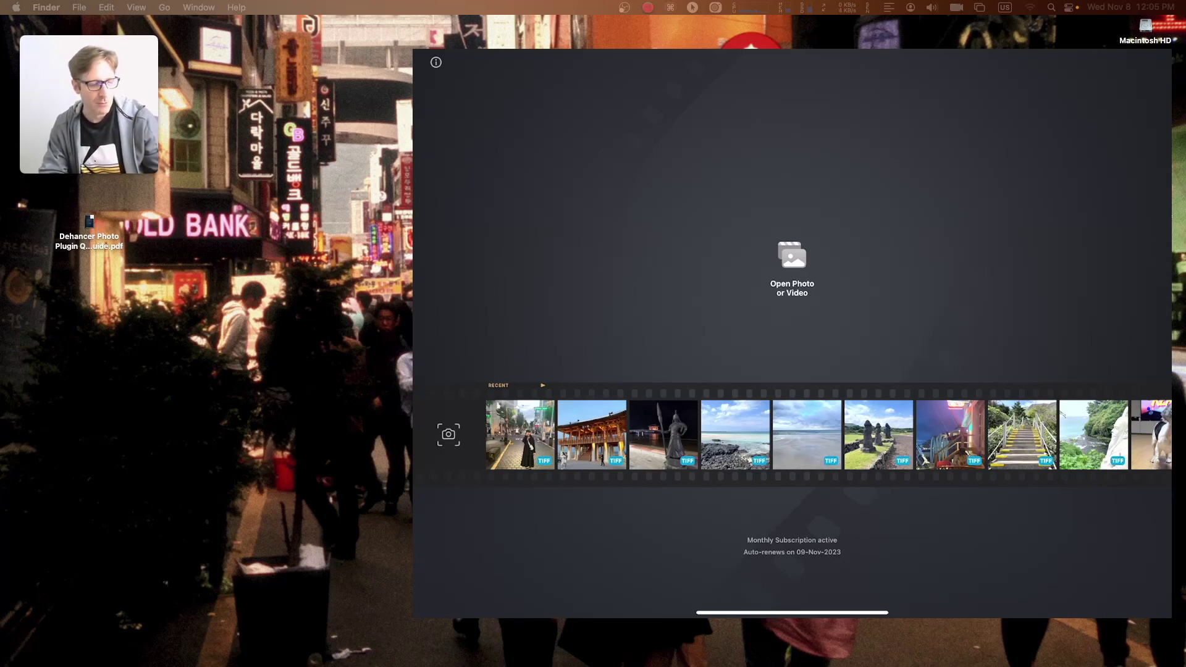
Switch to the mirrored Dehancer mobile app, look through its recent photos, and close the phone's mirrored window.
{"action": "scroll", "coordinate": [794, 434], "scroll_direction": "right", "scroll_amount": 3}
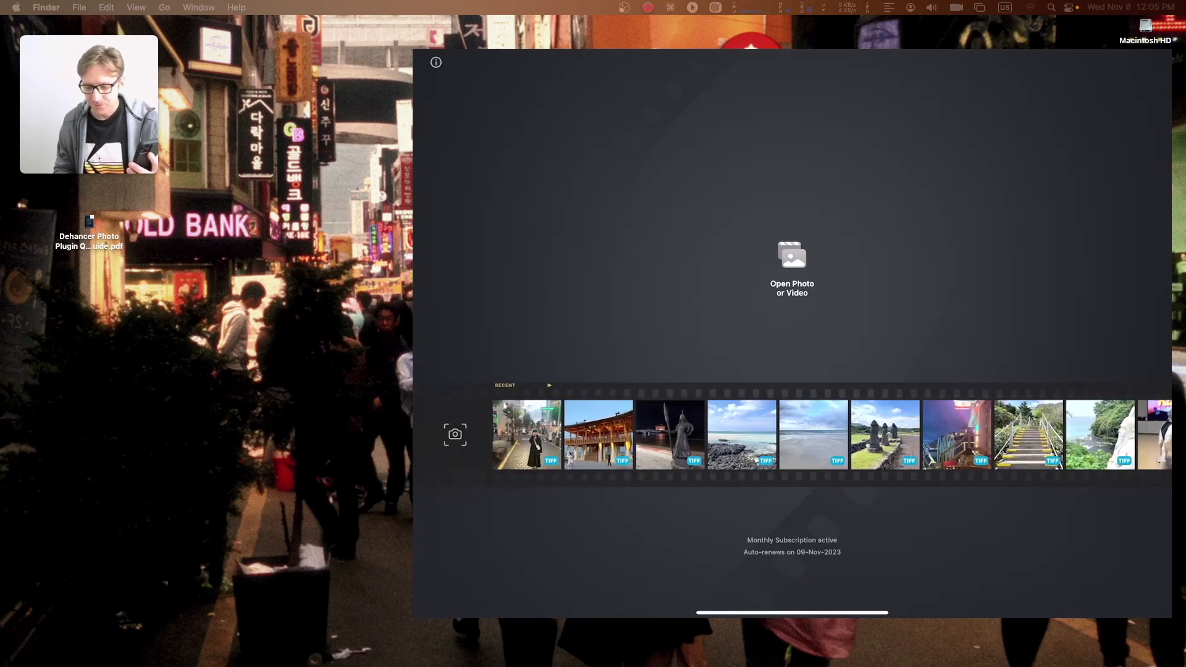
{"action": "scroll", "coordinate": [793, 434], "scroll_direction": "right", "scroll_amount": 4}
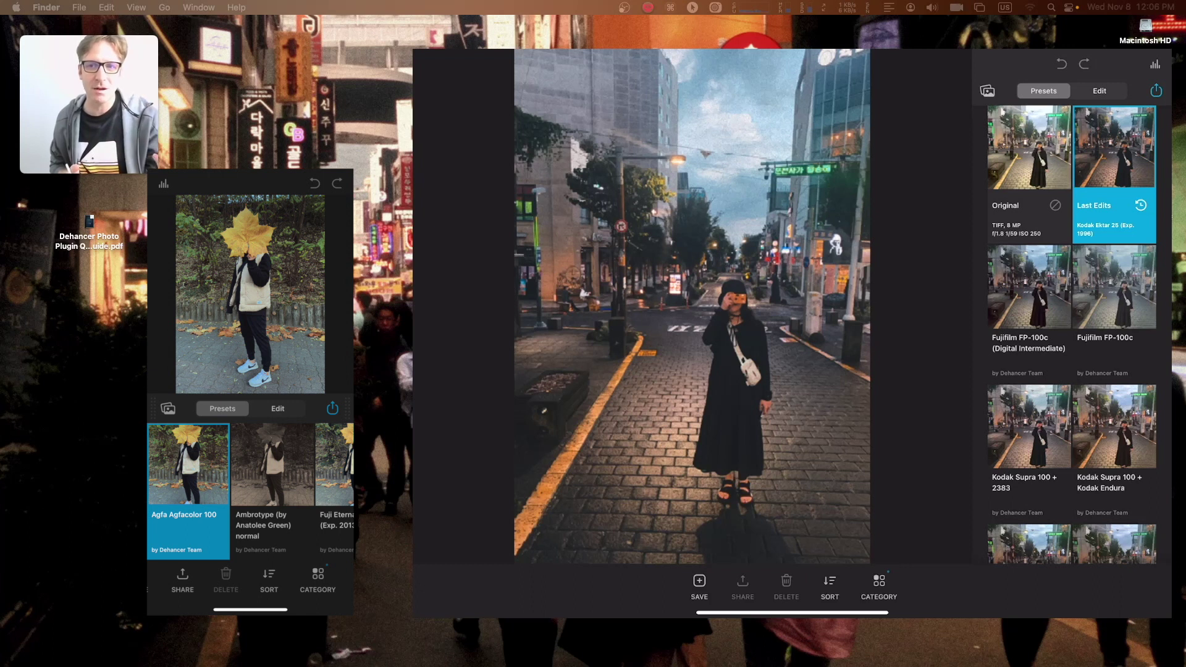
{"action": "key", "text": "super+w"}
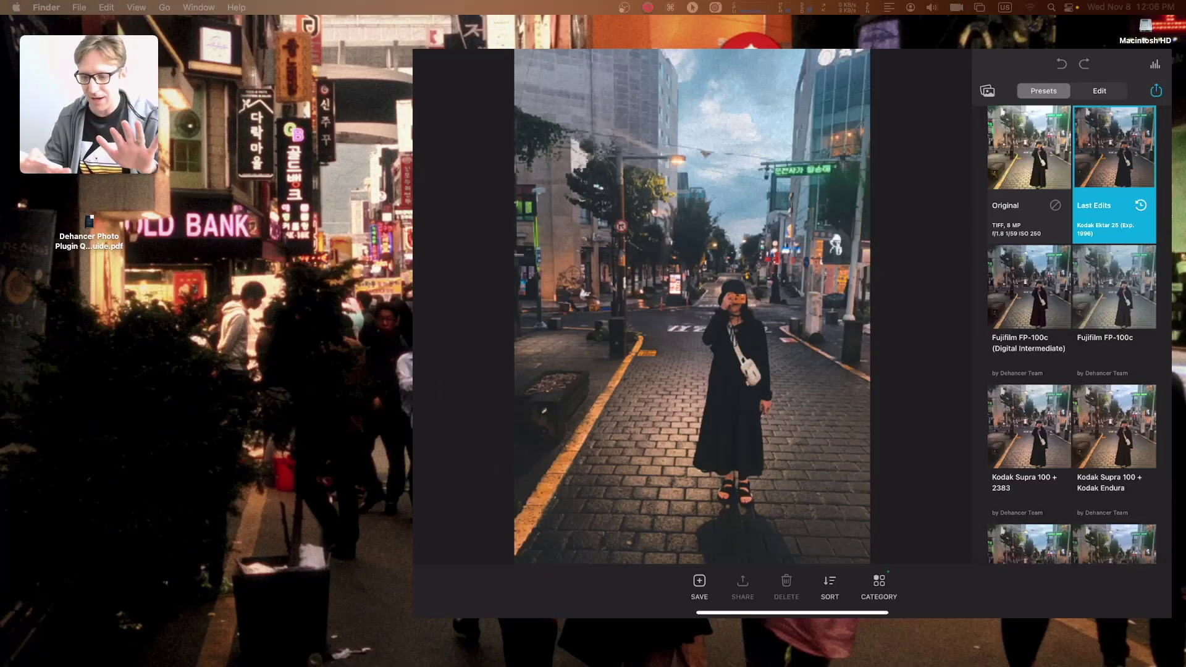
Browse the film presets available for the street photo and inspect the picture up close.
{"action": "scroll", "coordinate": [1071, 334], "scroll_direction": "down", "scroll_amount": 15}
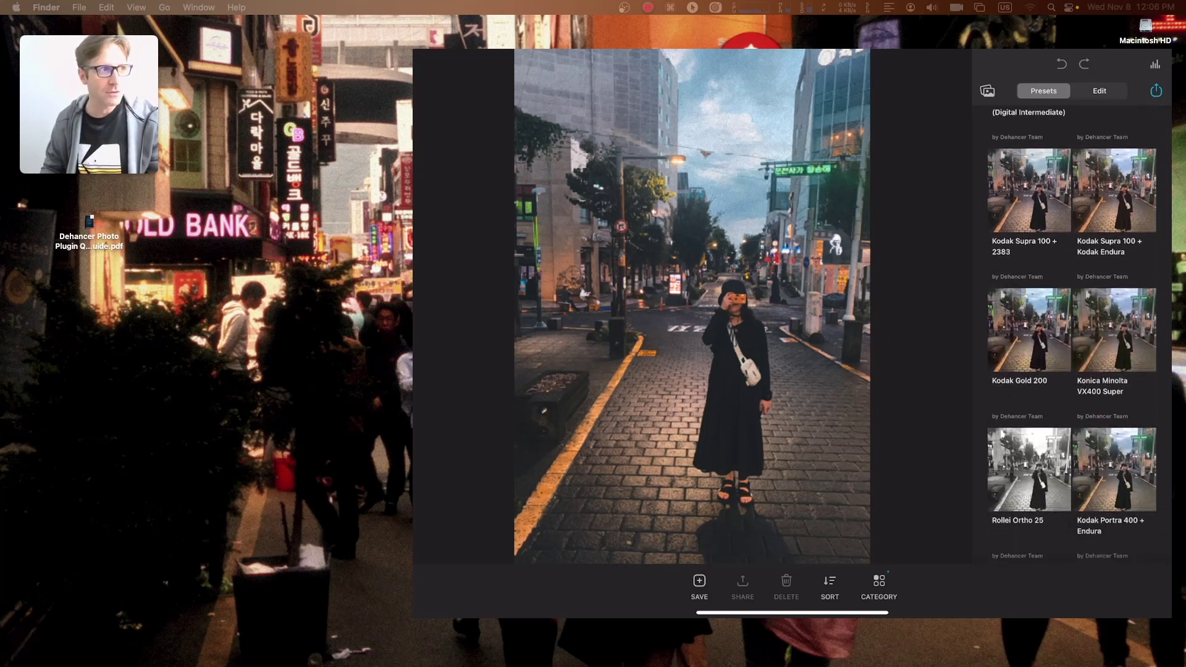
{"action": "scroll", "coordinate": [1072, 334], "scroll_direction": "down", "scroll_amount": 3}
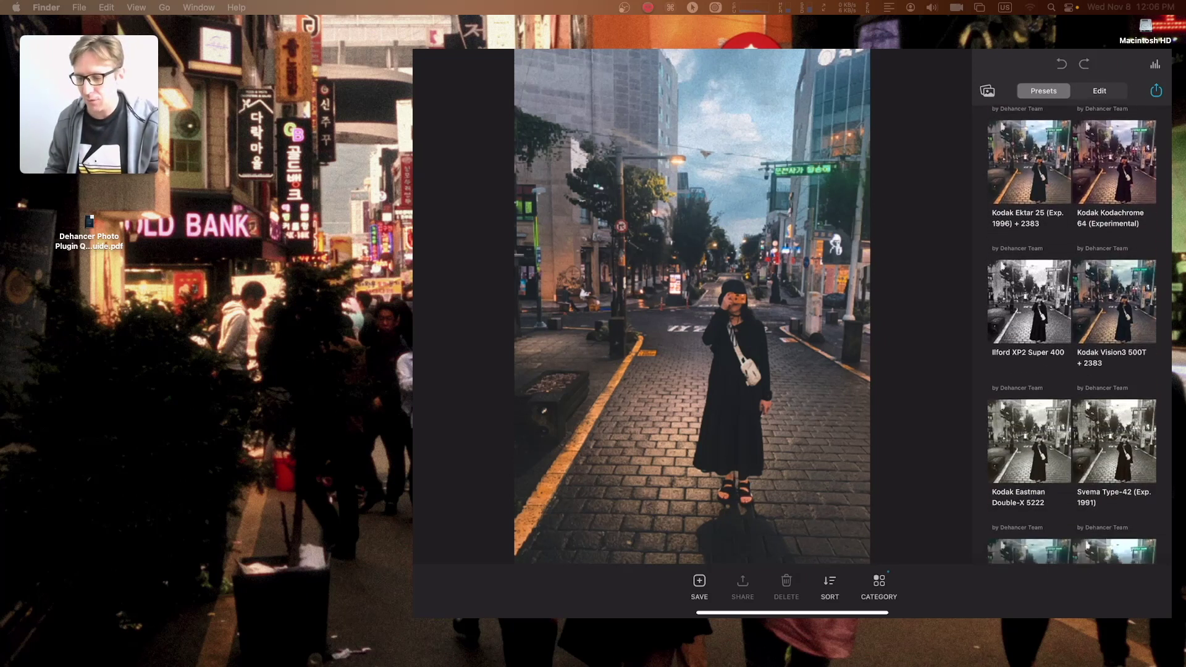
{"action": "scroll", "coordinate": [1072, 334], "scroll_direction": "up", "scroll_amount": 18}
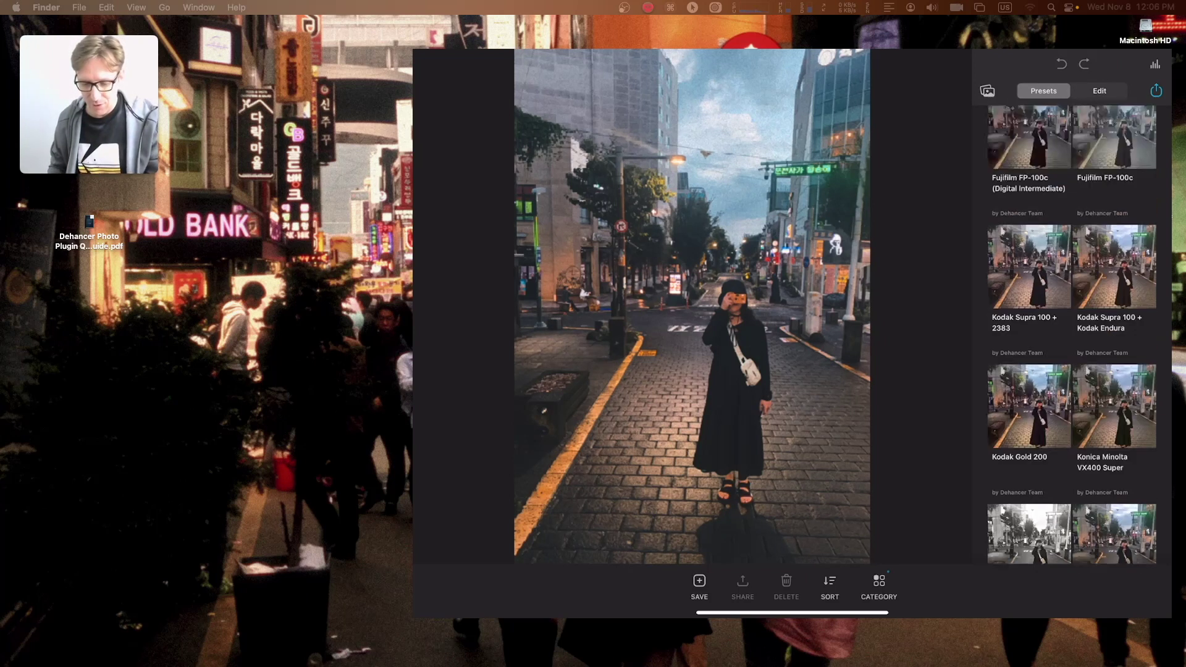
{"action": "scroll", "coordinate": [692, 306], "scroll_direction": "up", "scroll_amount": 5}
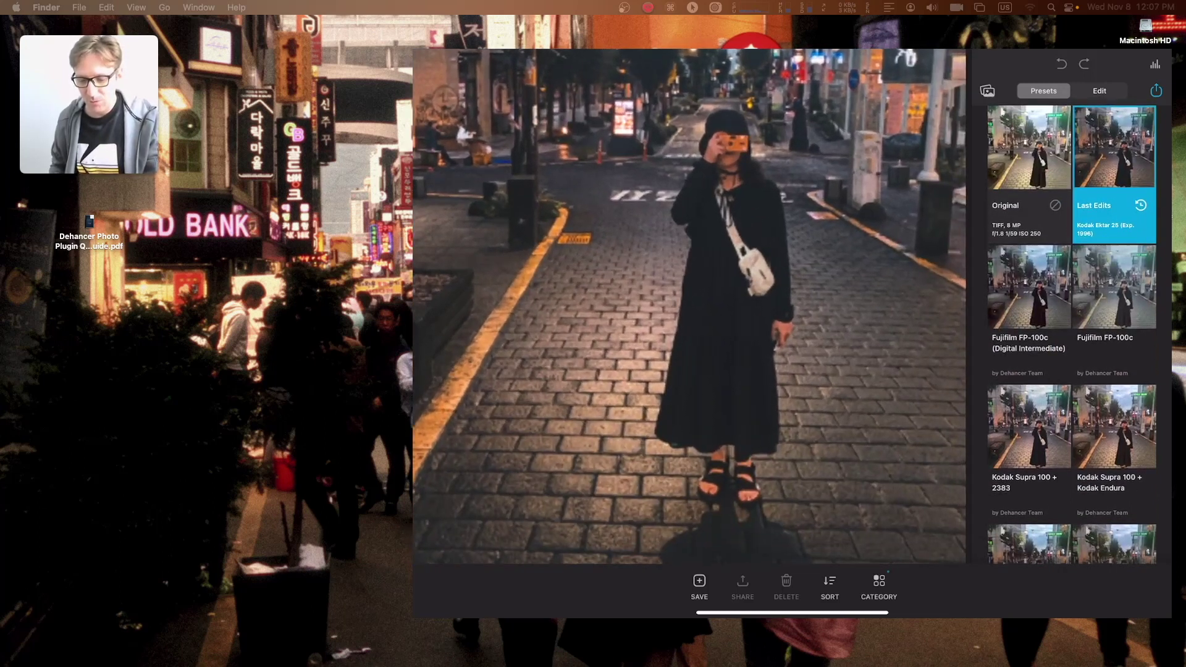
{"action": "scroll", "coordinate": [689, 306], "scroll_direction": "down", "scroll_amount": 5}
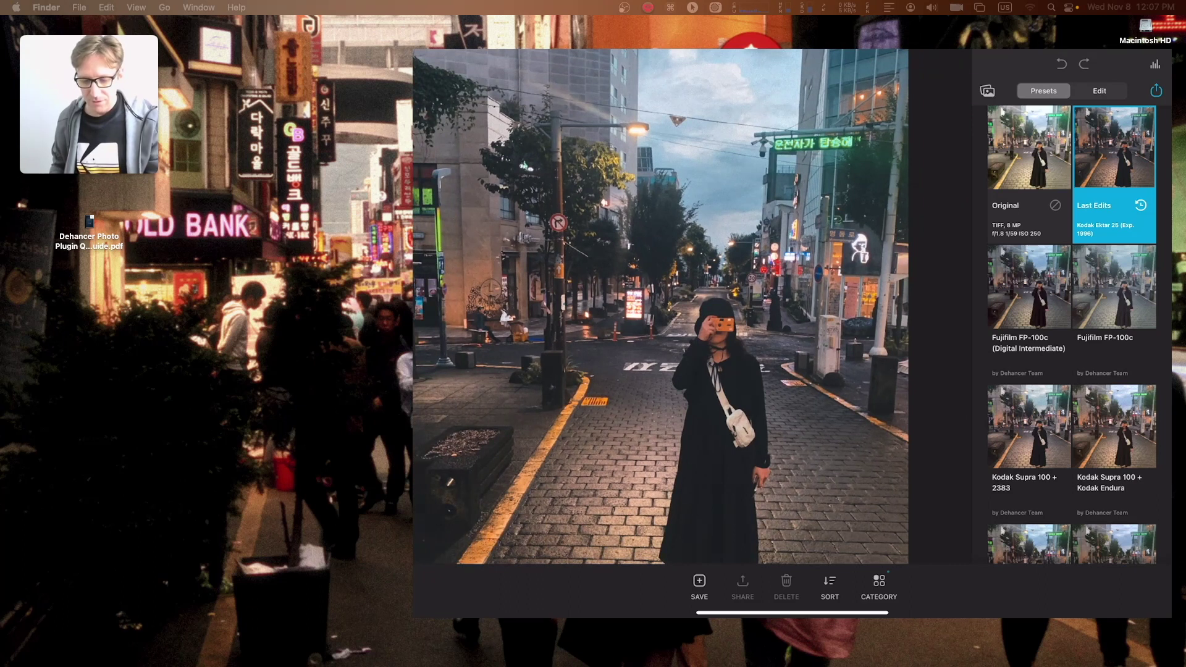
{"action": "scroll", "coordinate": [689, 306], "scroll_direction": "left", "scroll_amount": 5}
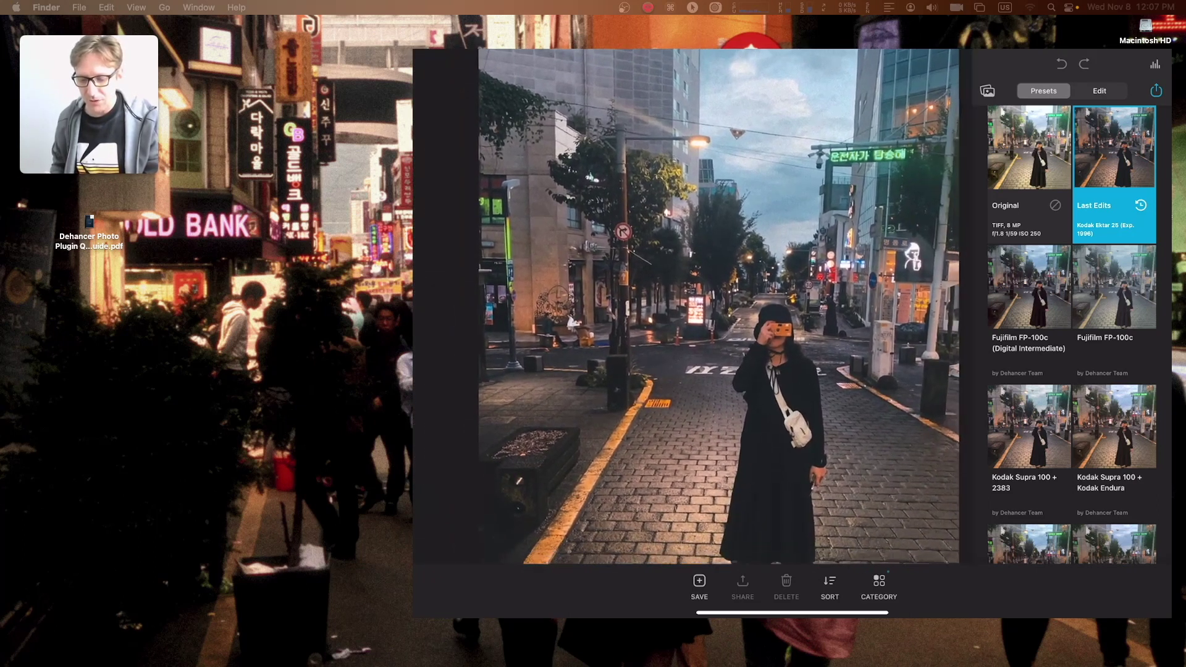
{"action": "scroll", "coordinate": [706, 306], "scroll_direction": "up", "scroll_amount": 2}
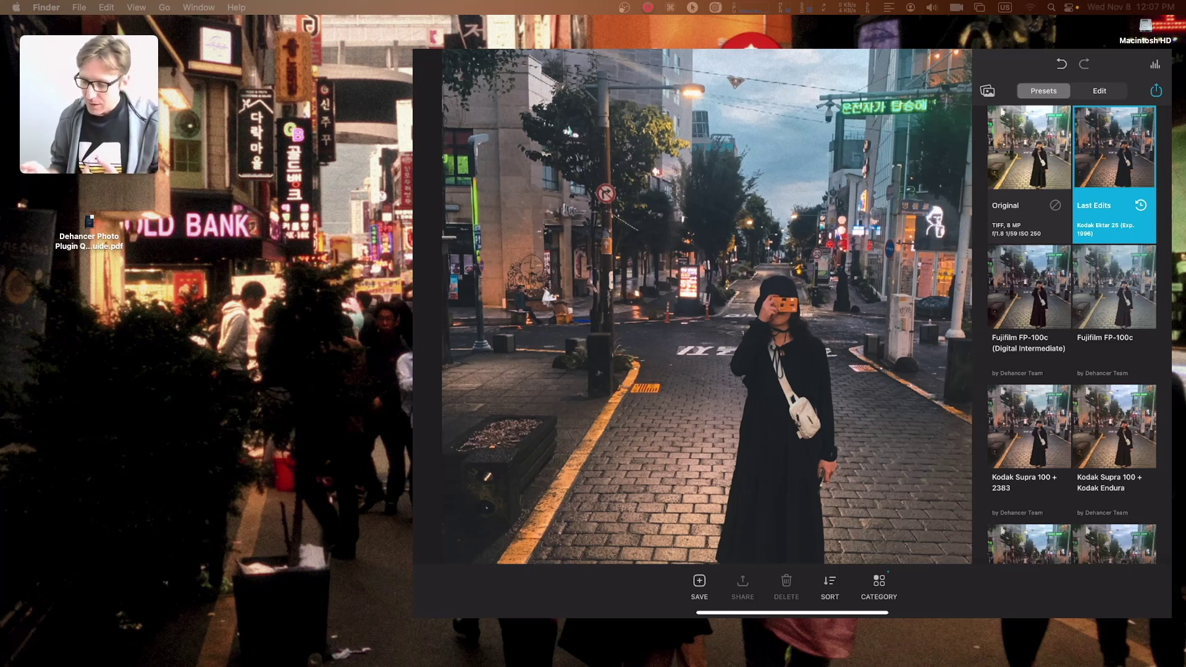
Open the street photo's edit settings and review the Print, Film Grain, Halation and Bloom adjustments.
{"action": "left_click", "coordinate": [1099, 91]}
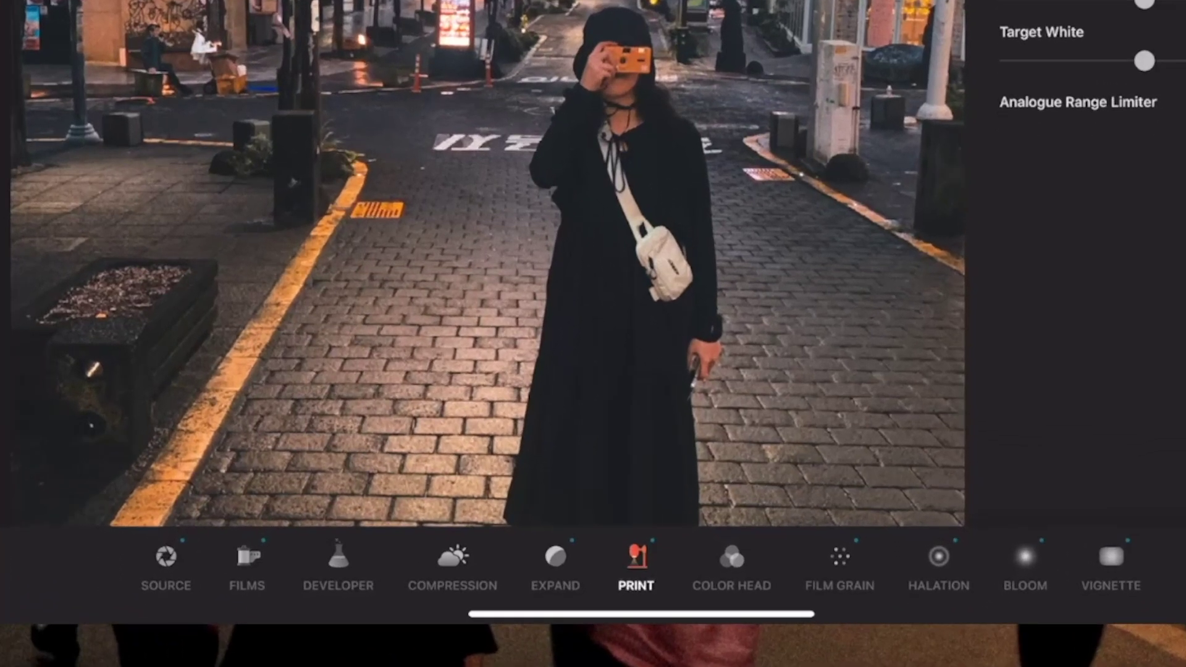
{"action": "left_click", "coordinate": [246, 568]}
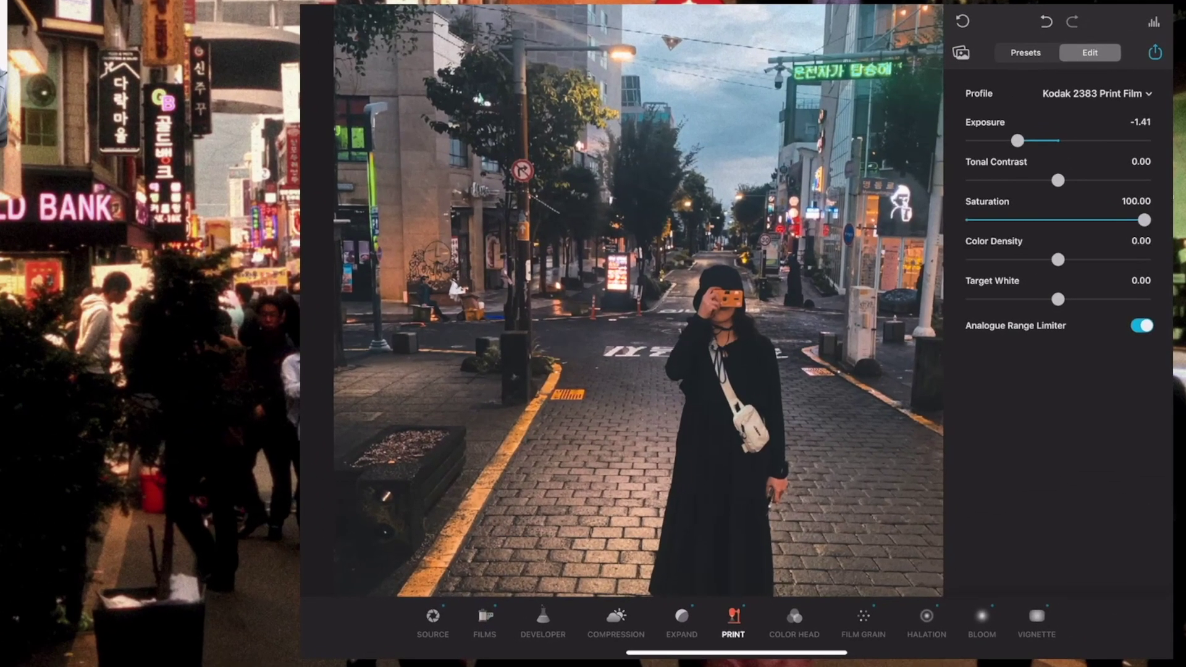
{"action": "left_click", "coordinate": [863, 623]}
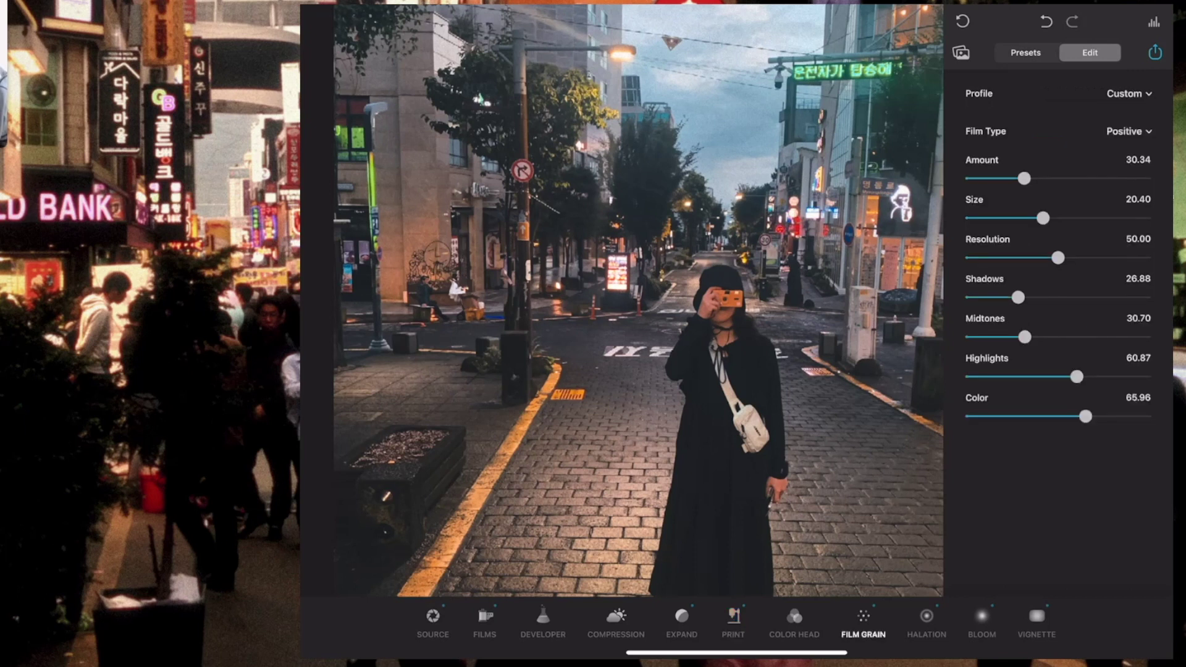
{"action": "left_click", "coordinate": [926, 621]}
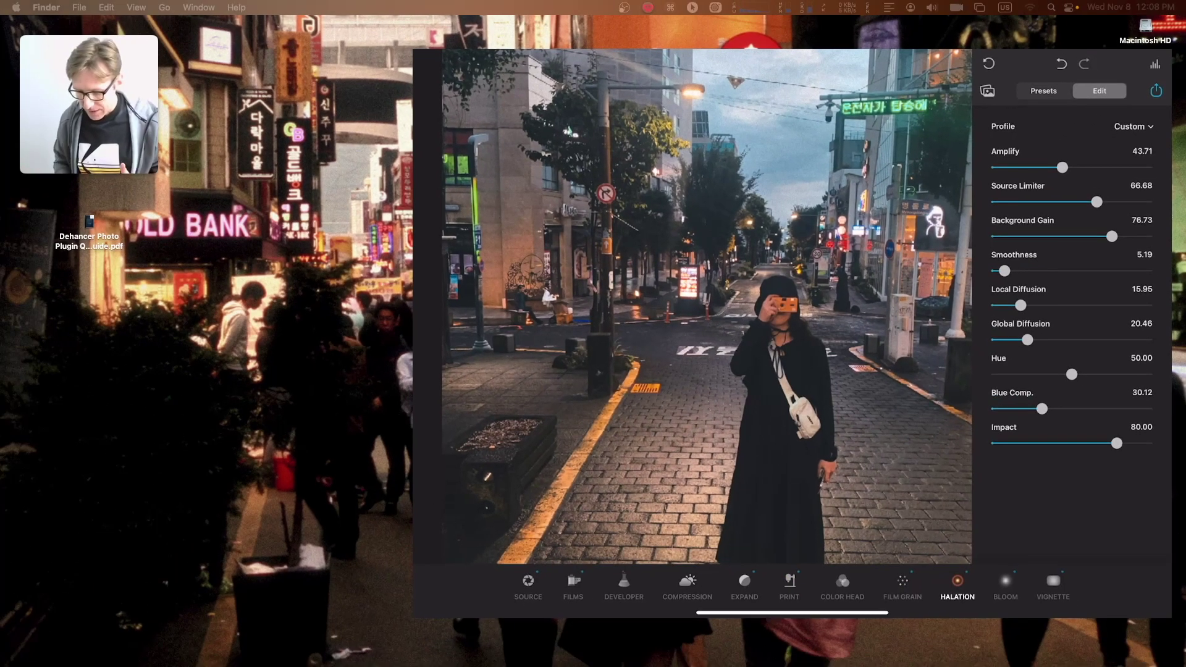
{"action": "left_click", "coordinate": [981, 620]}
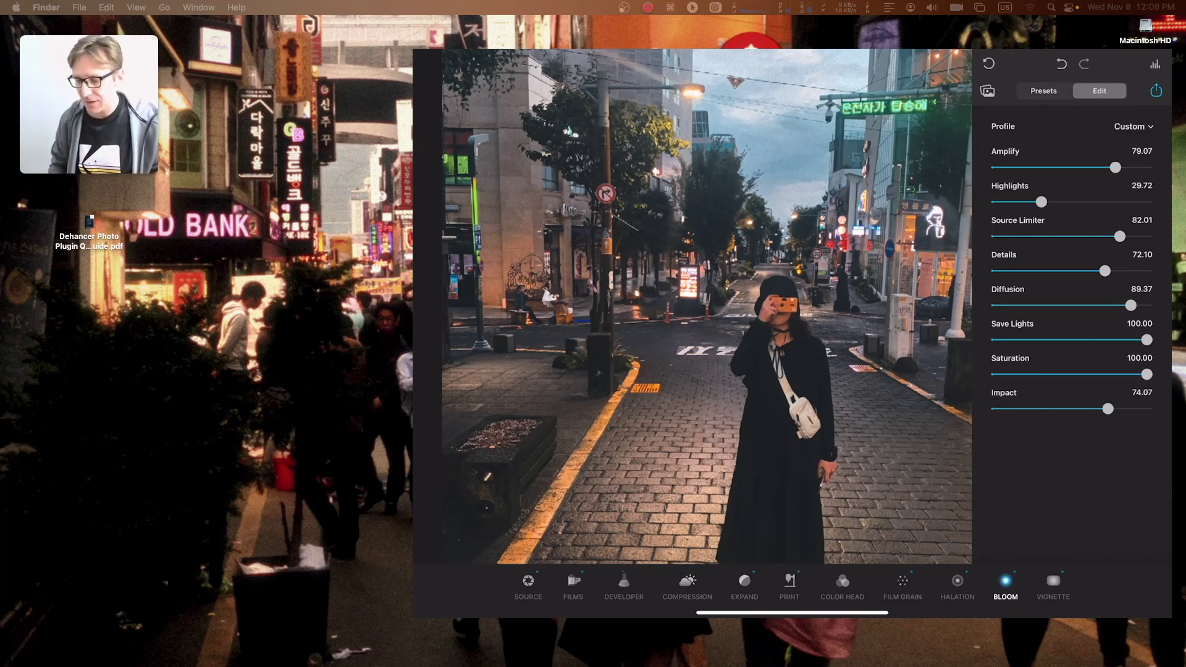
Show and hide the histogram, and compare the original photo's edit settings with the Last Edits version.
{"action": "left_click", "coordinate": [1154, 65]}
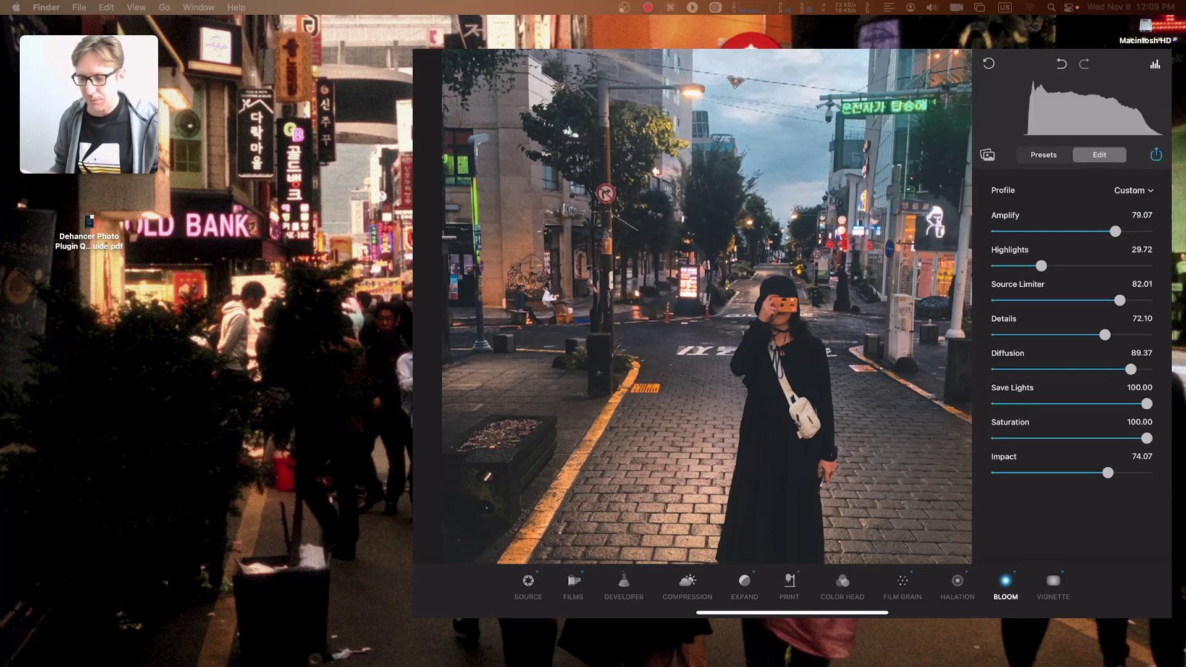
{"action": "left_click", "coordinate": [1154, 65]}
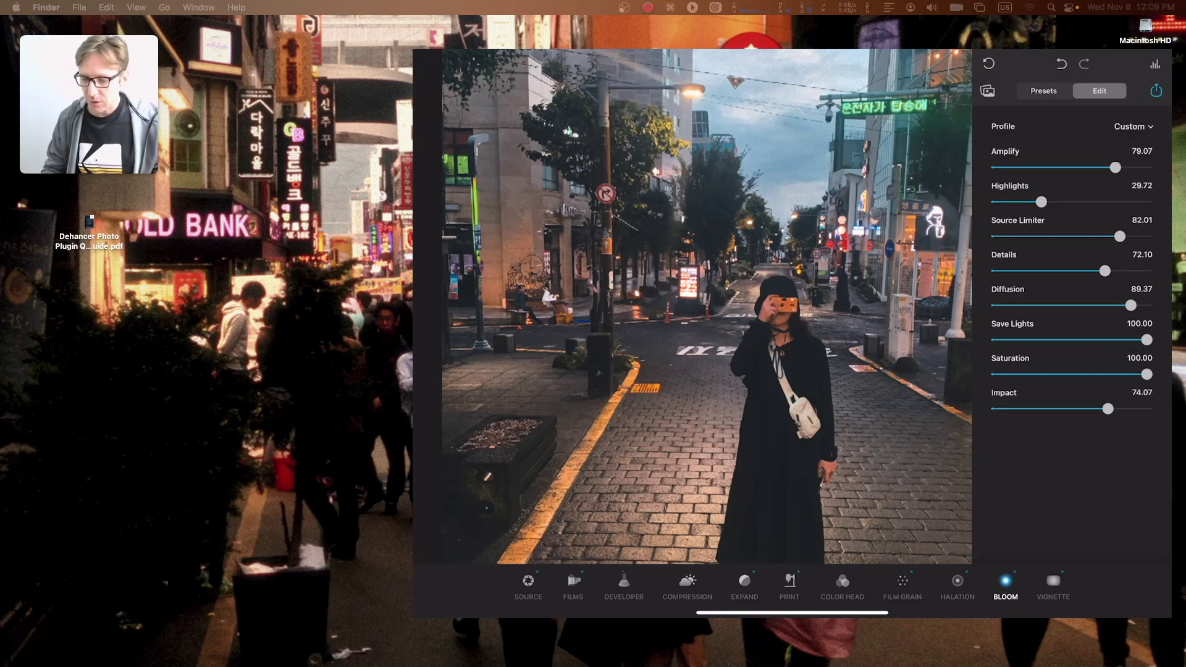
{"action": "left_click", "coordinate": [1043, 91]}
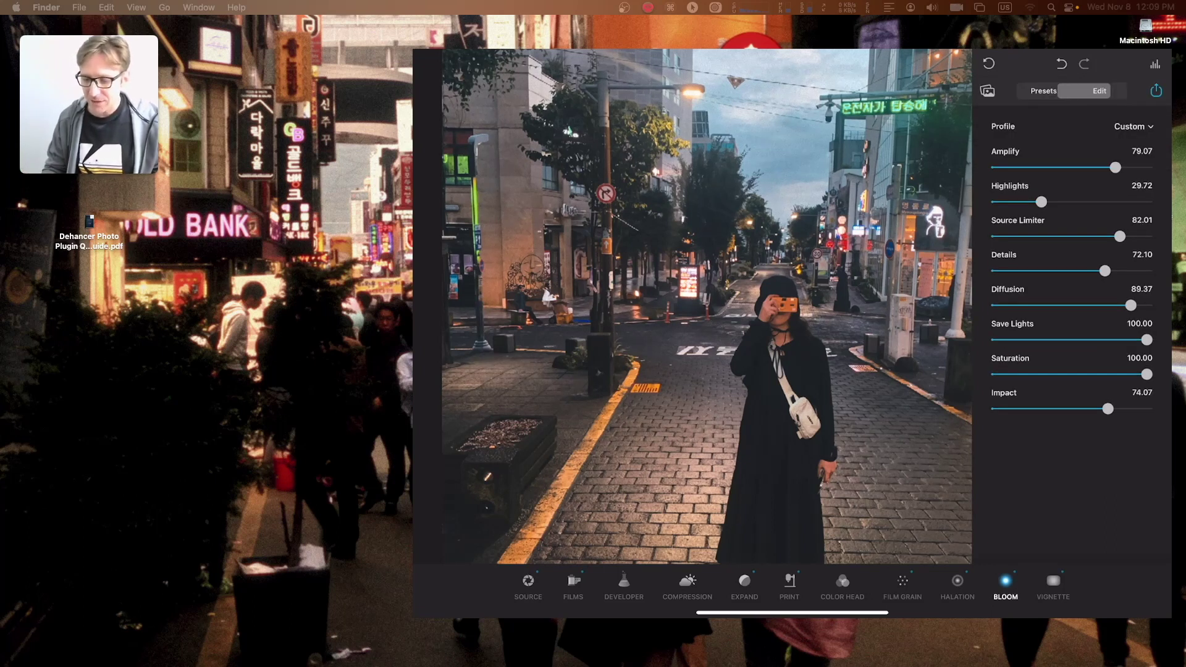
{"action": "left_click", "coordinate": [1099, 90]}
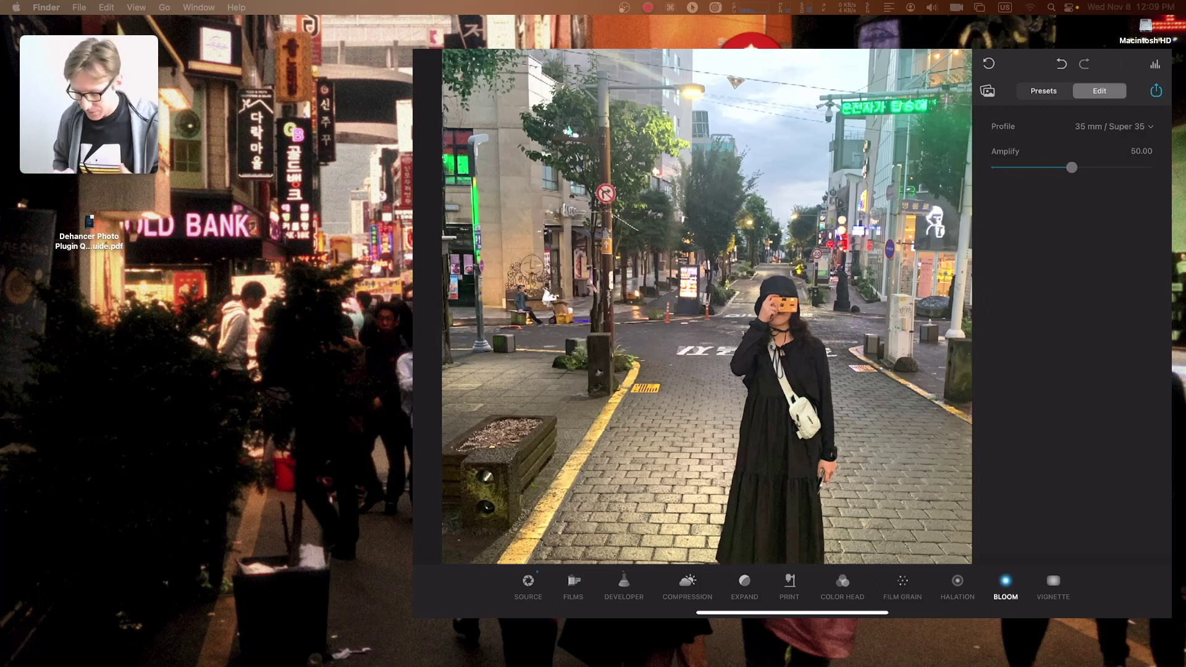
{"action": "left_click", "coordinate": [1043, 90]}
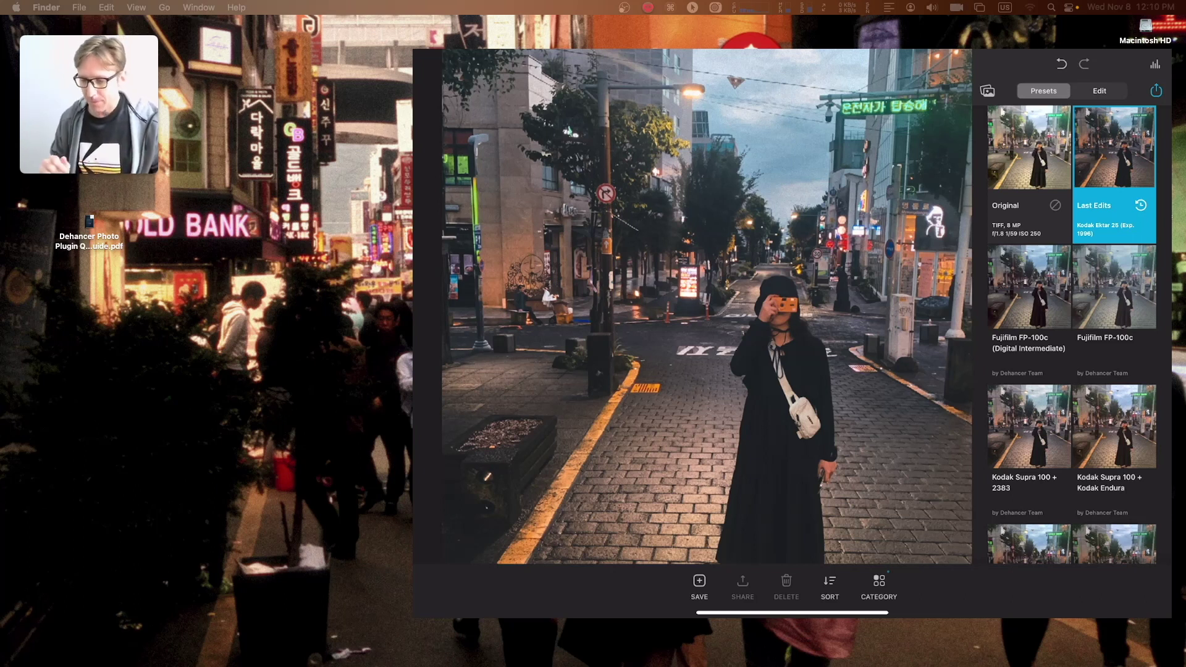
{"action": "left_click", "coordinate": [987, 90]}
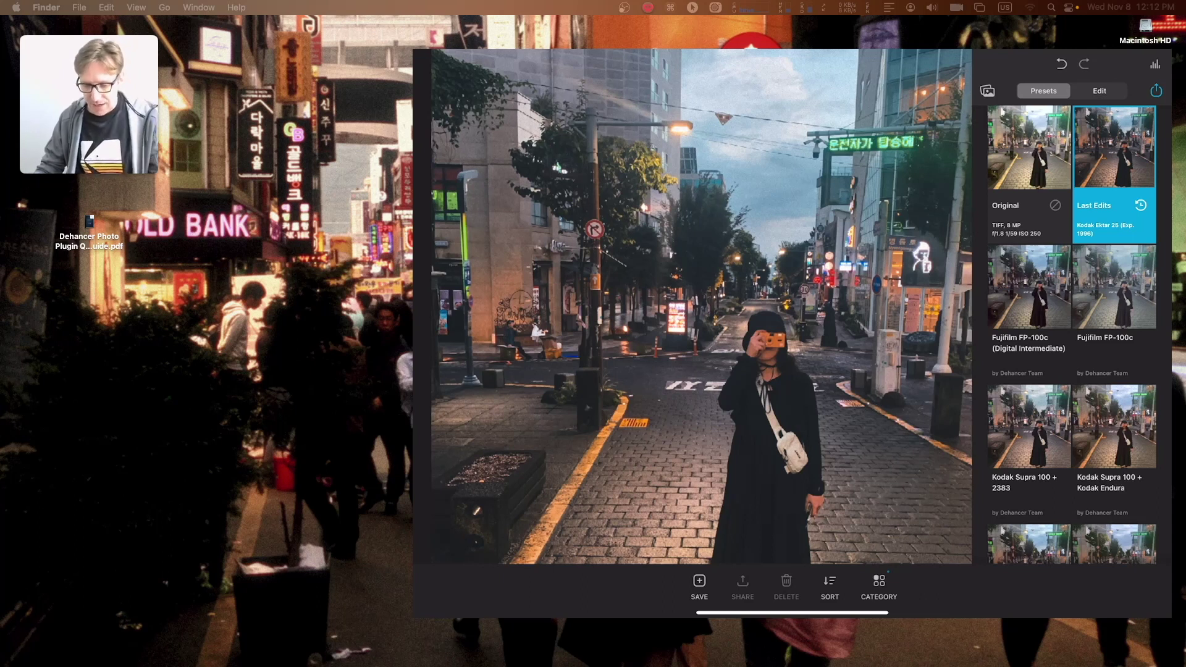
{"action": "scroll", "coordinate": [697, 306], "scroll_direction": "up", "scroll_amount": 3}
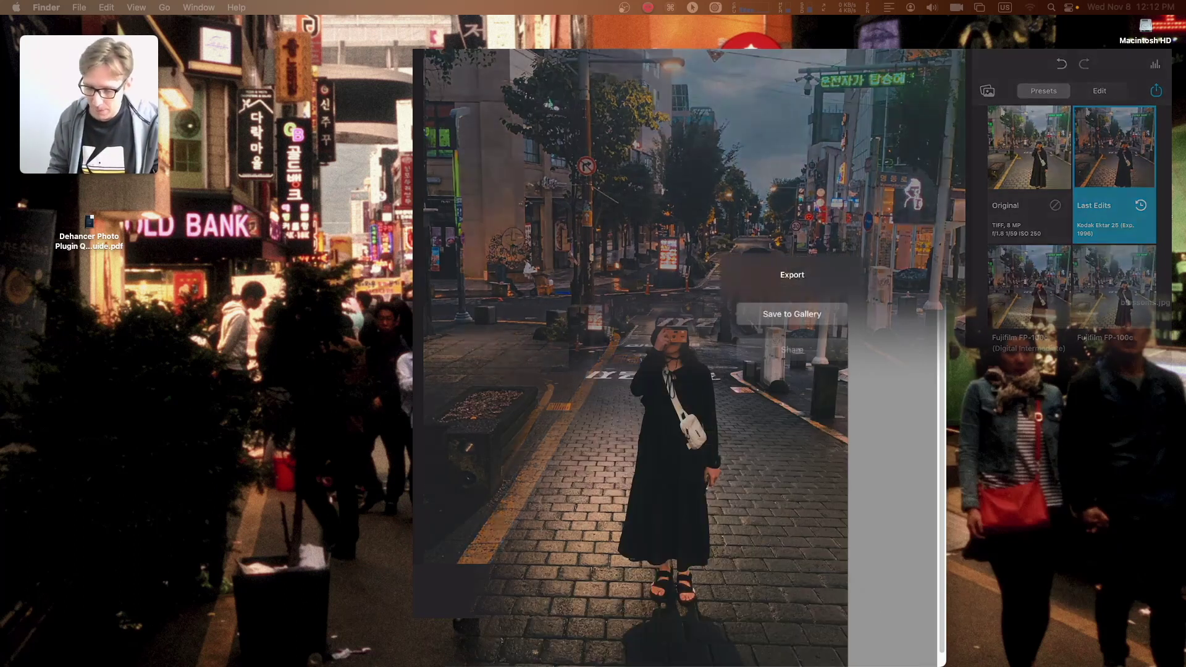
Switch to the exported street photo in Preview and examine its grain and glow around the woman, the sky and the green sign.
{"action": "left_click", "coordinate": [543, 16]}
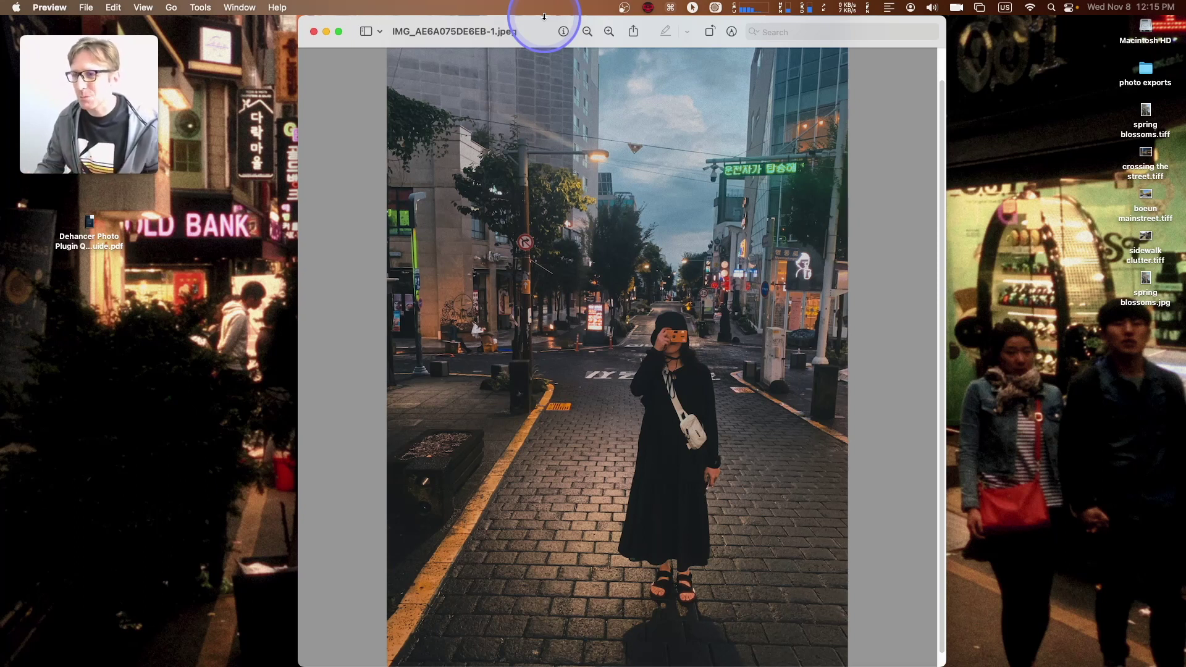
{"action": "left_click", "coordinate": [608, 32]}
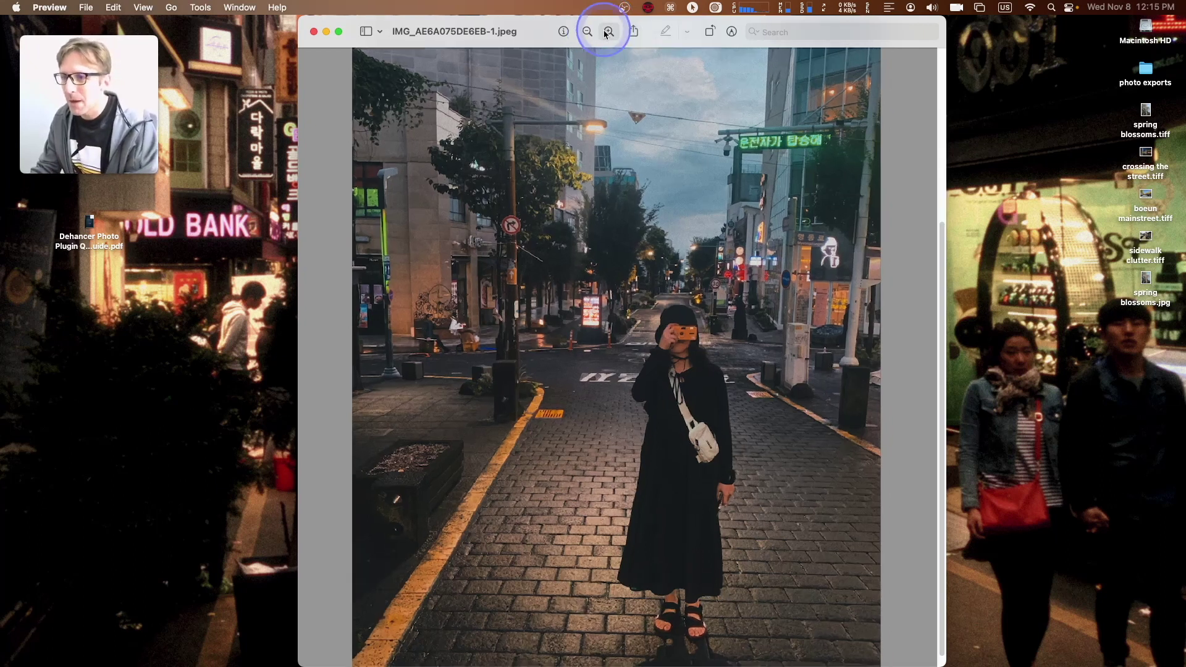
{"action": "left_click", "coordinate": [608, 32]}
{"action": "left_click", "coordinate": [608, 32]}
{"action": "left_click", "coordinate": [607, 32]}
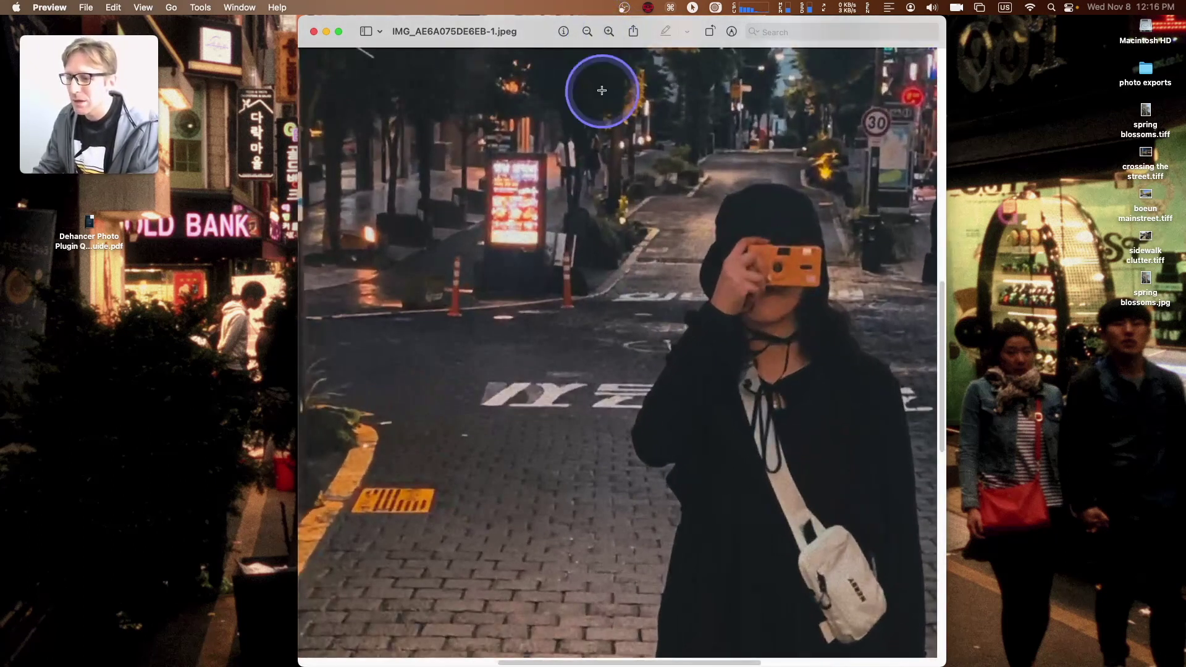
{"action": "left_click_drag", "start_coordinate": [684, 661], "coordinate": [757, 663]}
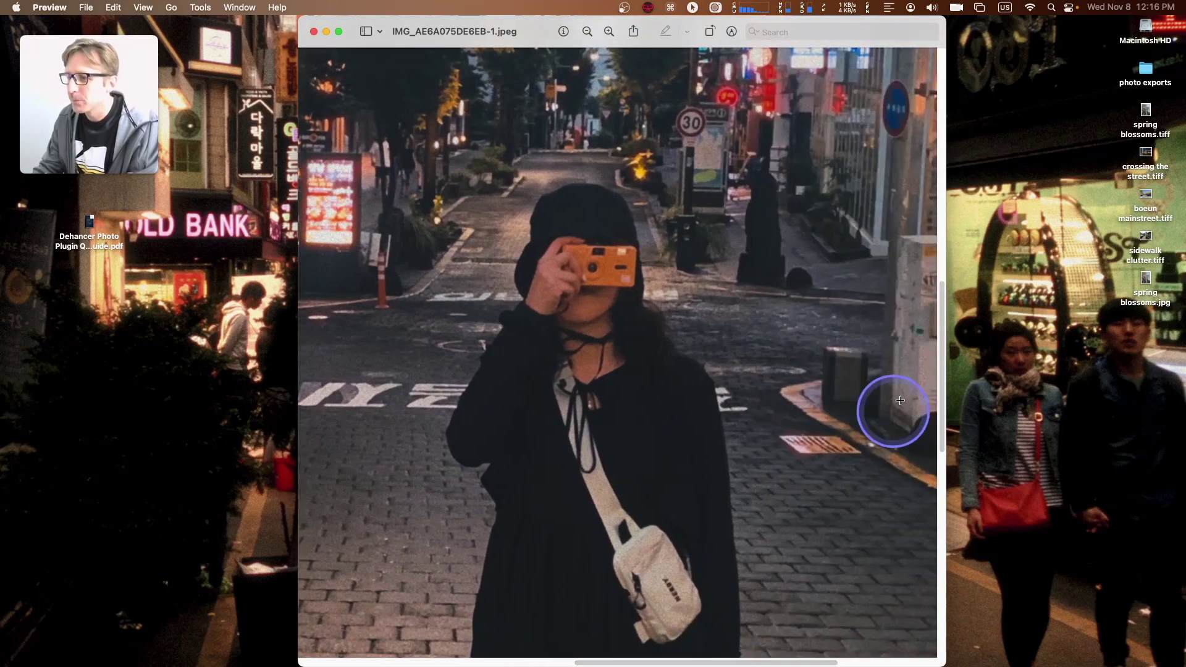
{"action": "left_click_drag", "start_coordinate": [940, 312], "coordinate": [926, 185]}
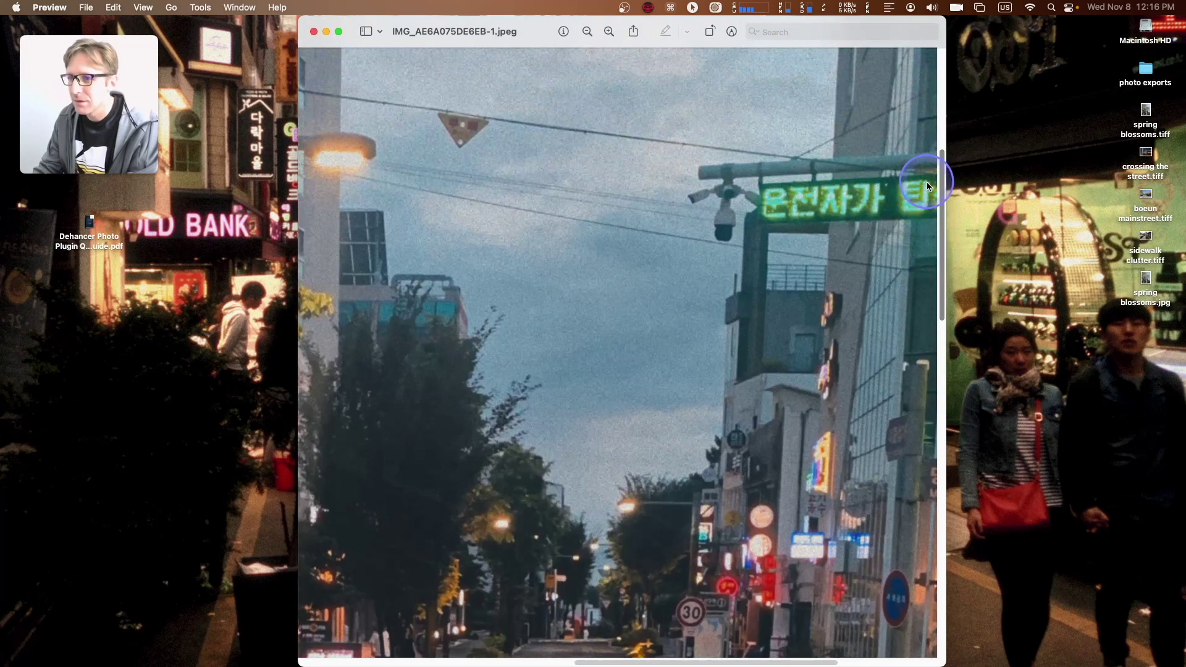